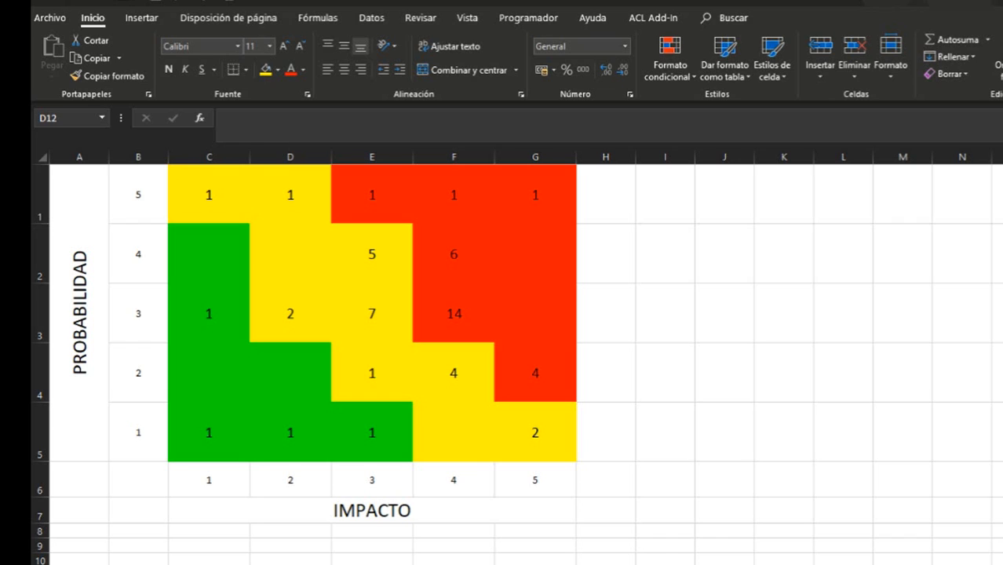
# Examine the count formula in E5 of the completed heat map and the Probabilidad and Impacto data on the MR sheet.
pyautogui.click(372, 427)
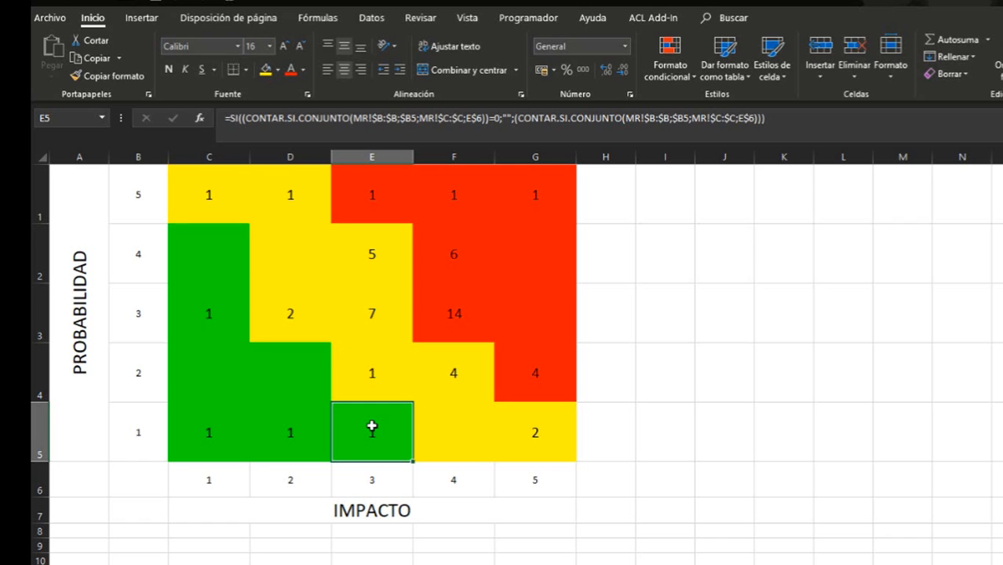
pyautogui.click(185, 560)
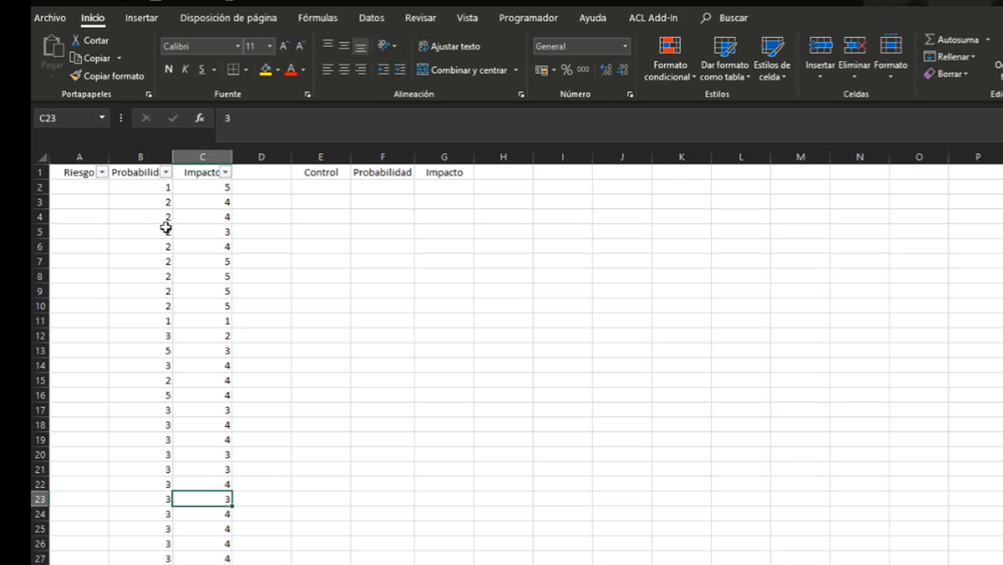
pyautogui.scroll(-5, 166, 226)
pyautogui.scroll(5, 165, 227)
pyautogui.scroll(-7, 166, 227)
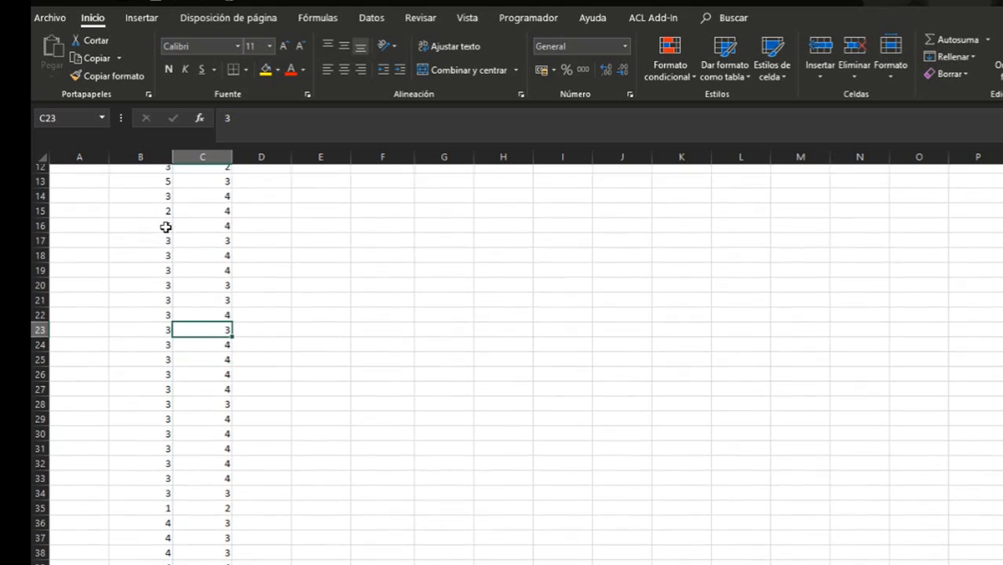
pyautogui.scroll(7, 166, 228)
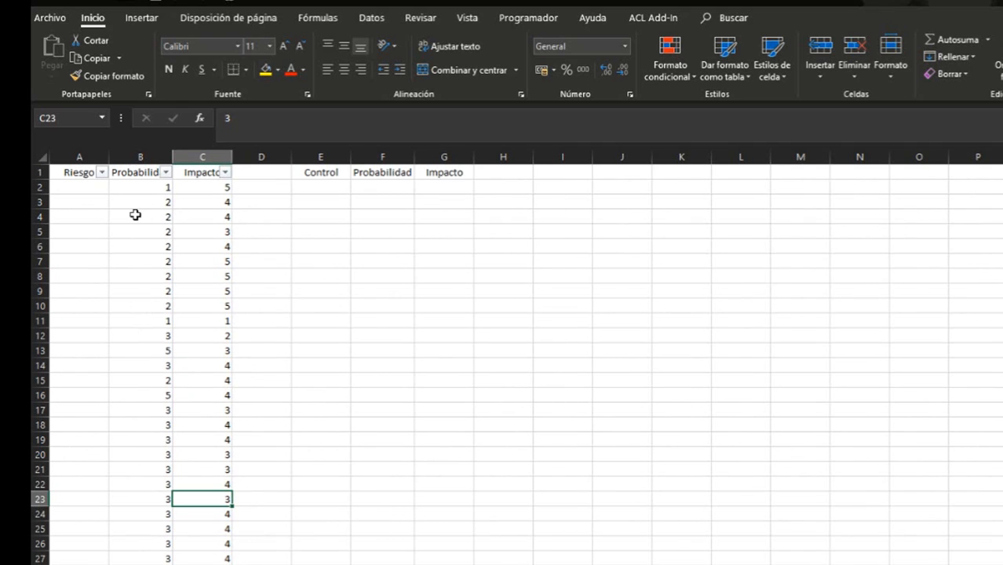
pyautogui.scroll(-14, 135, 215)
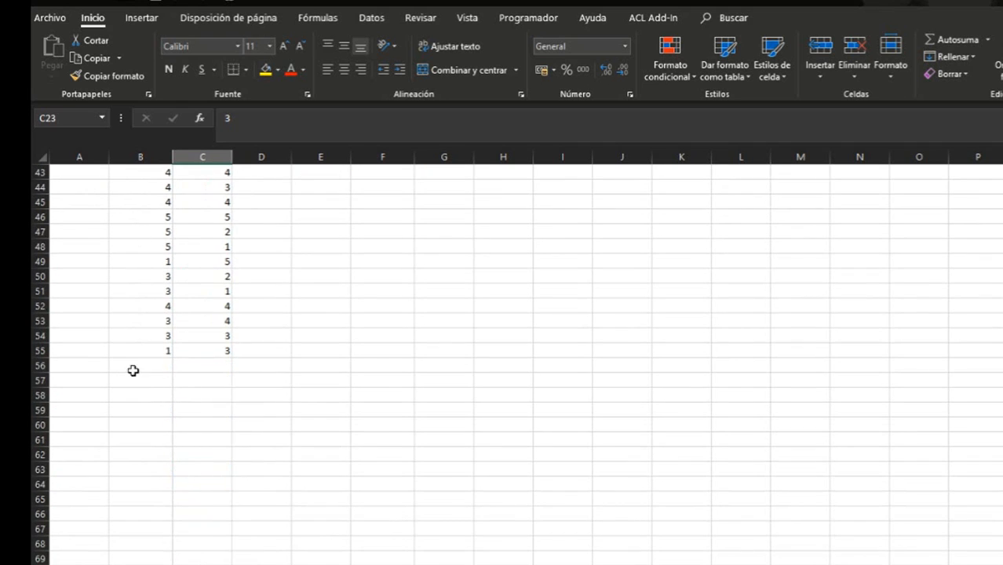
pyautogui.scroll(14, 190, 352)
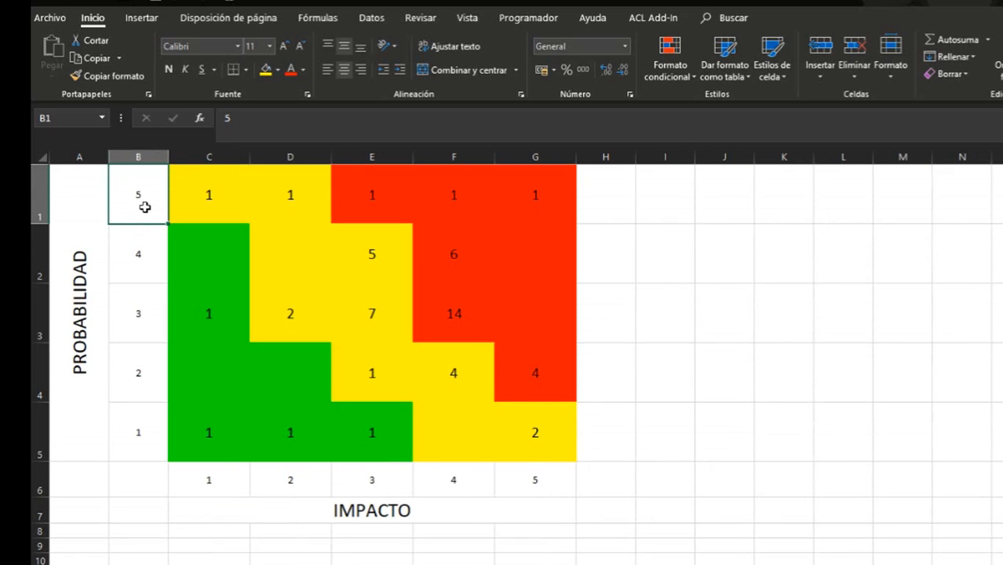
pyautogui.click(212, 487)
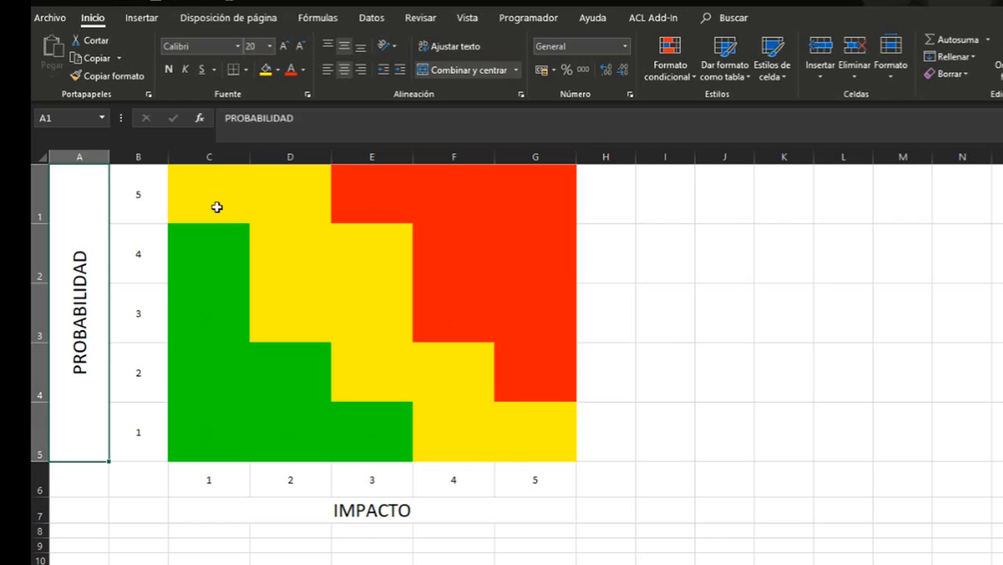
# Insert the CONTAR.SI.CONJUNTO function in cell C5 of the empty heat map, where probability 1 meets impact 1.
pyautogui.click(216, 207)
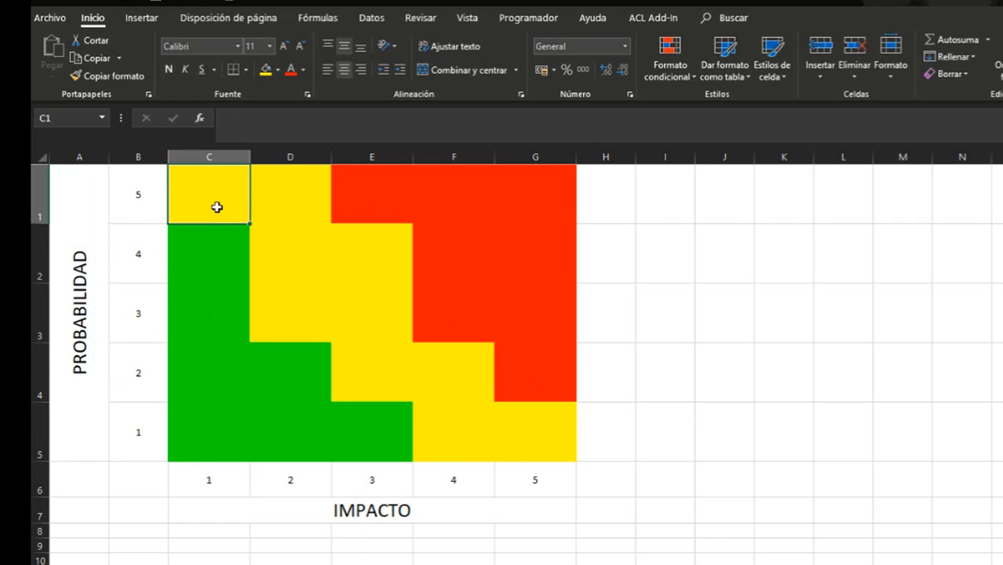
pyautogui.click(218, 445)
pyautogui.click(127, 443)
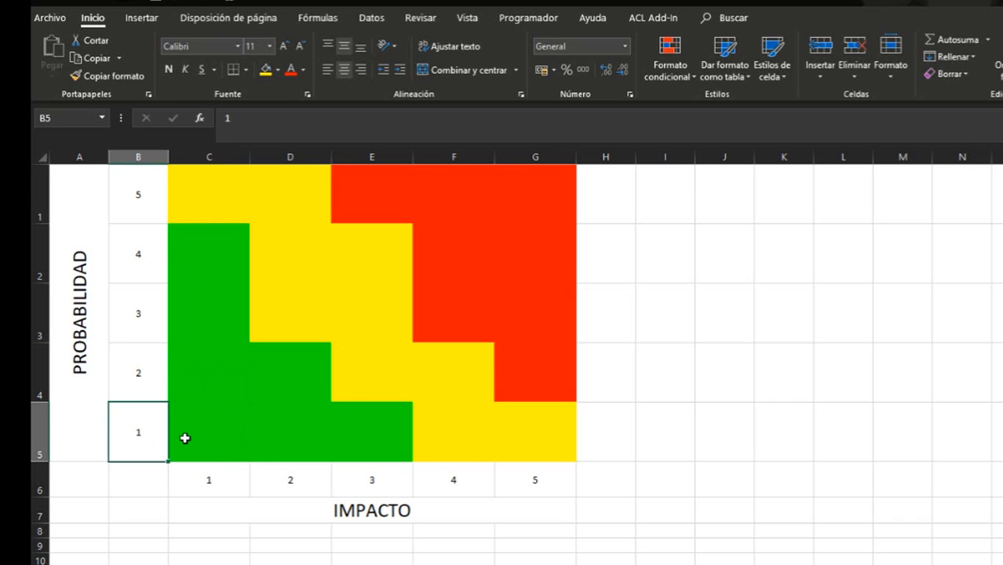
pyautogui.click(219, 486)
pyautogui.click(216, 441)
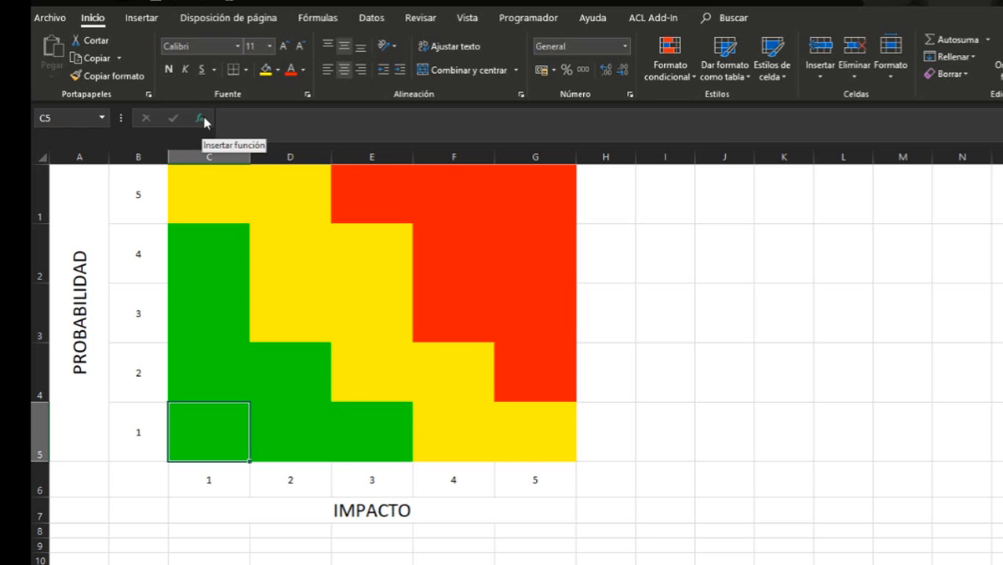
pyautogui.click(202, 118)
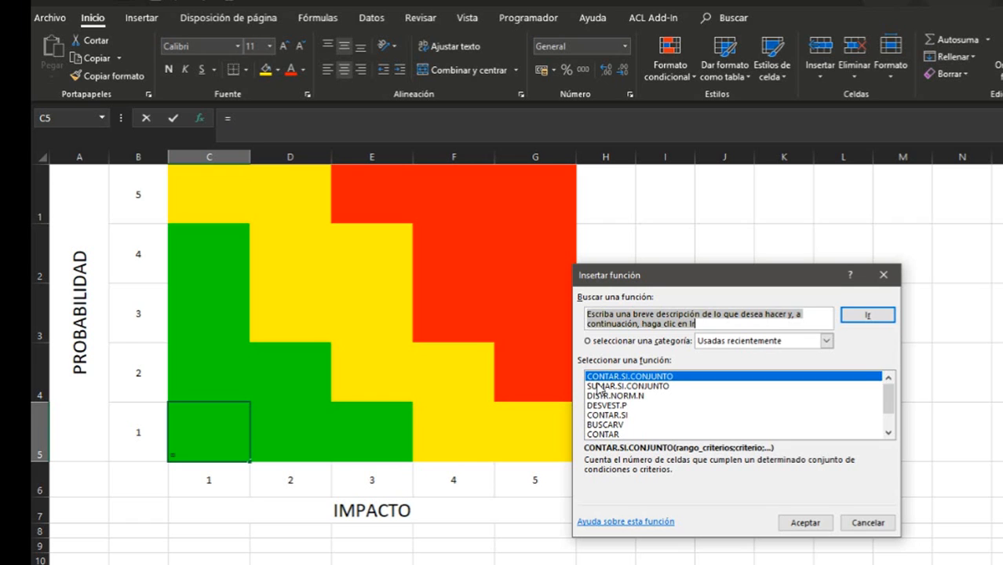
pyautogui.click(624, 378)
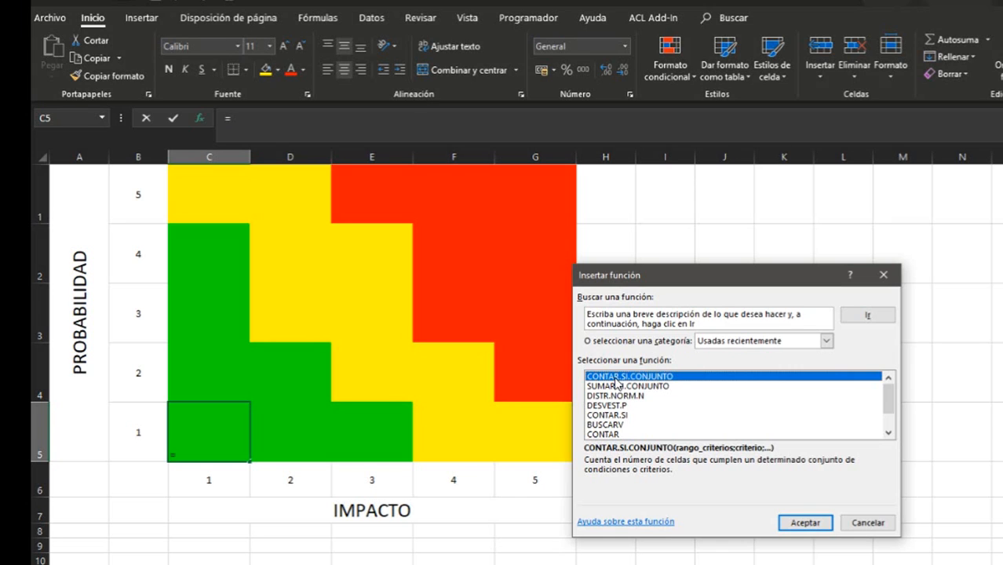
pyautogui.click(796, 521)
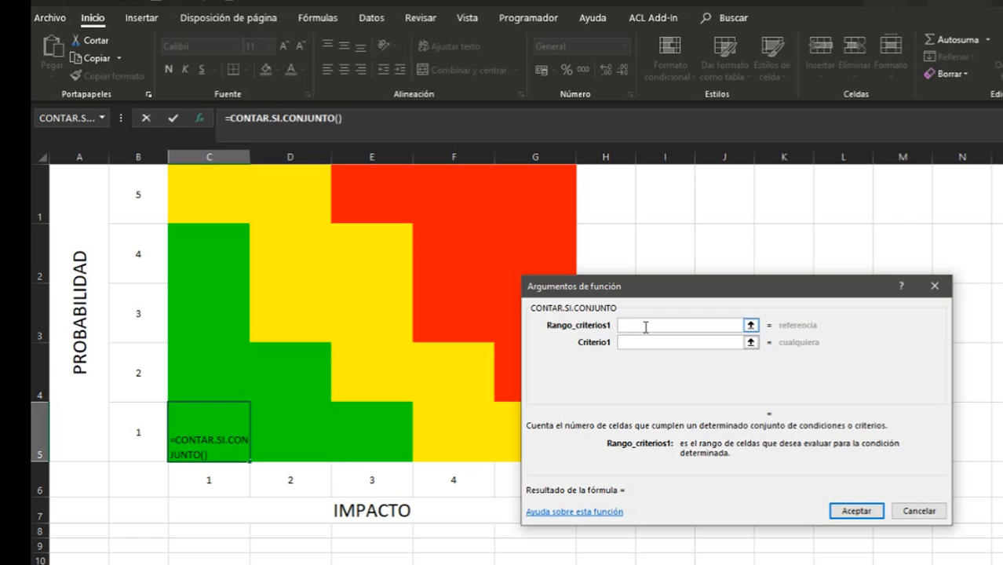
# Set the function's first criteria range to the Probabilidad column B of the MR sheet and its criterion to B5.
pyautogui.click(243, 563)
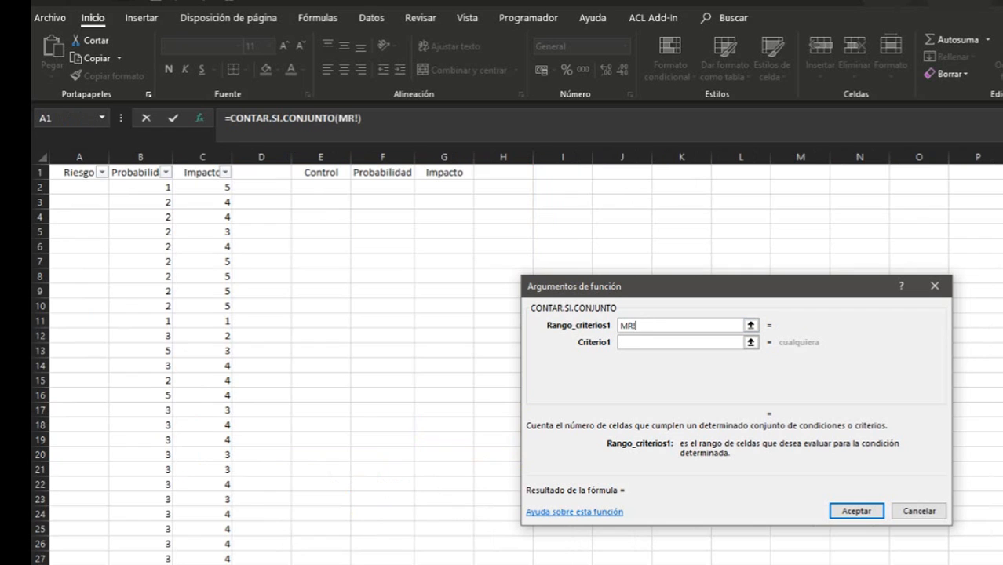
pyautogui.click(144, 157)
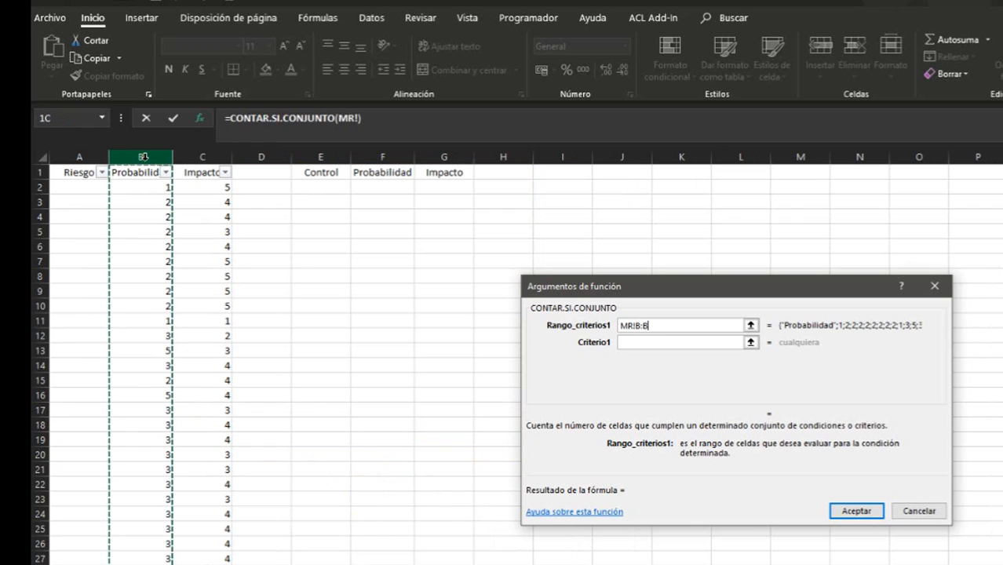
pyautogui.click(701, 343)
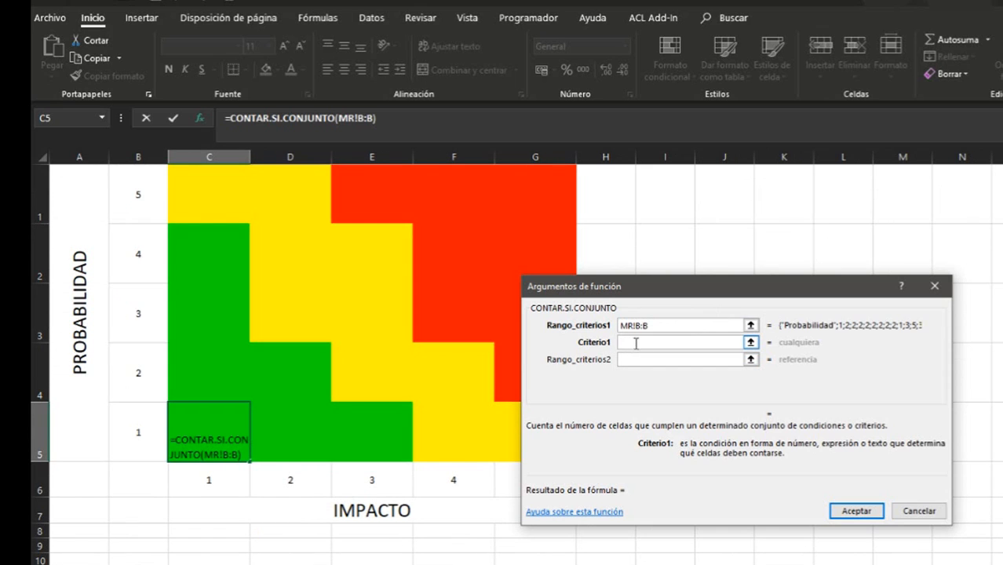
pyautogui.click(134, 432)
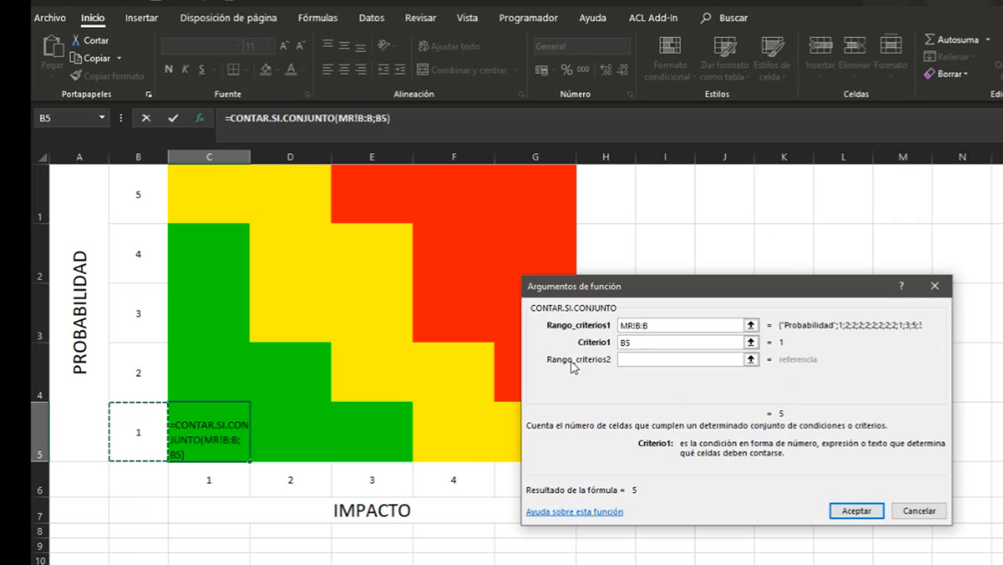
# Set the second criteria range to the Impacto column C of the MR sheet and its criterion to C6.
pyautogui.click(622, 363)
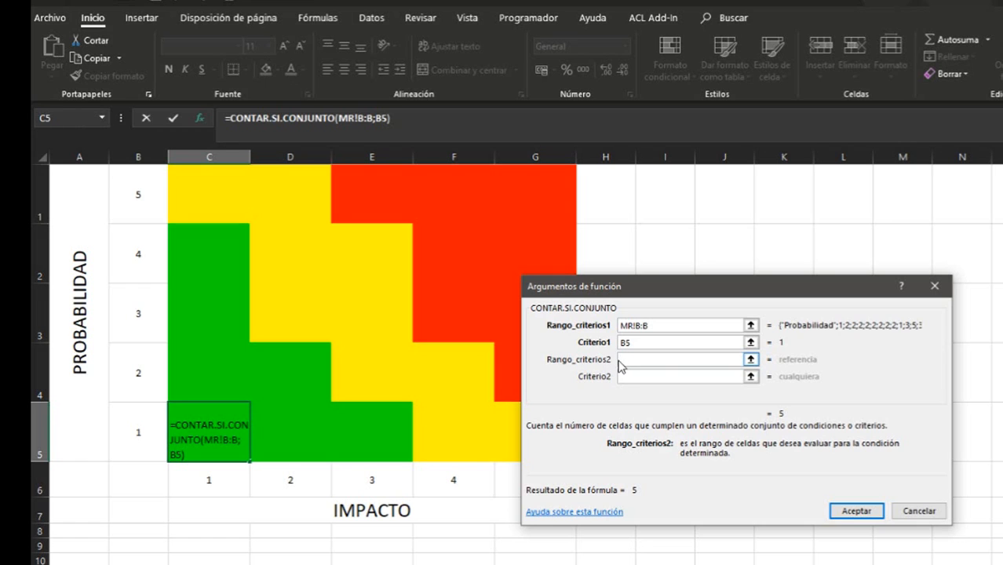
pyautogui.hotkey('ctrl', 'pageup')
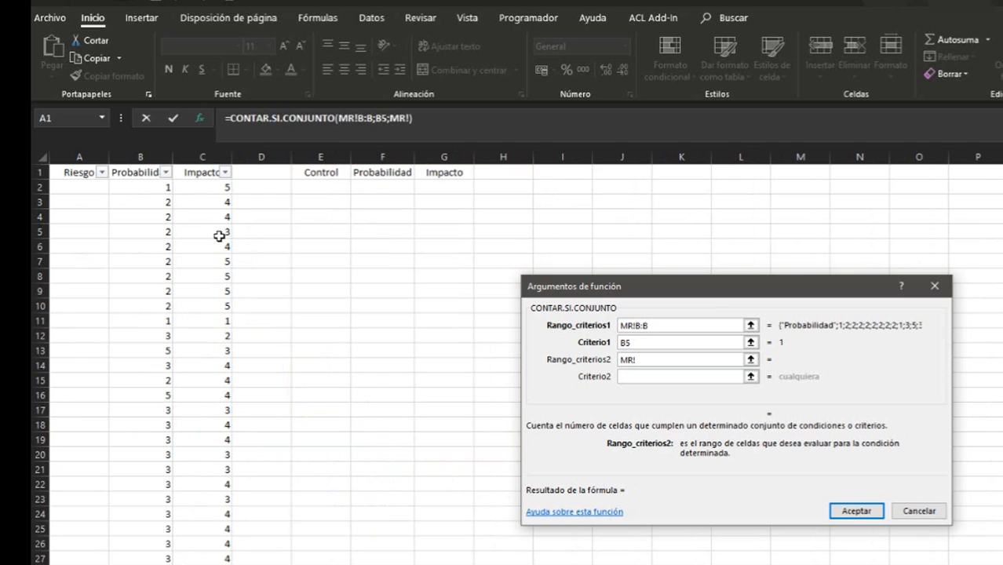
pyautogui.click(215, 156)
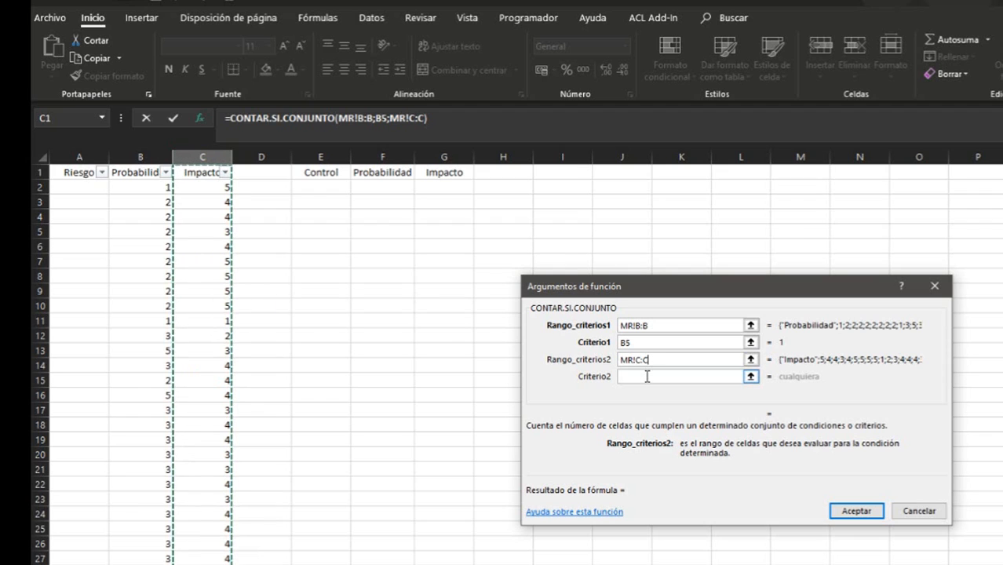
pyautogui.click(647, 376)
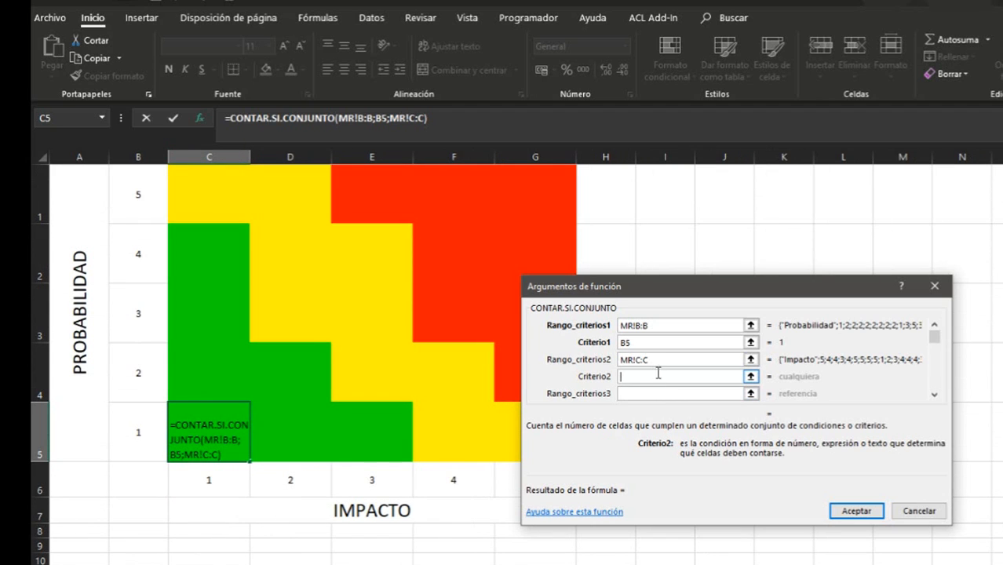
pyautogui.click(213, 486)
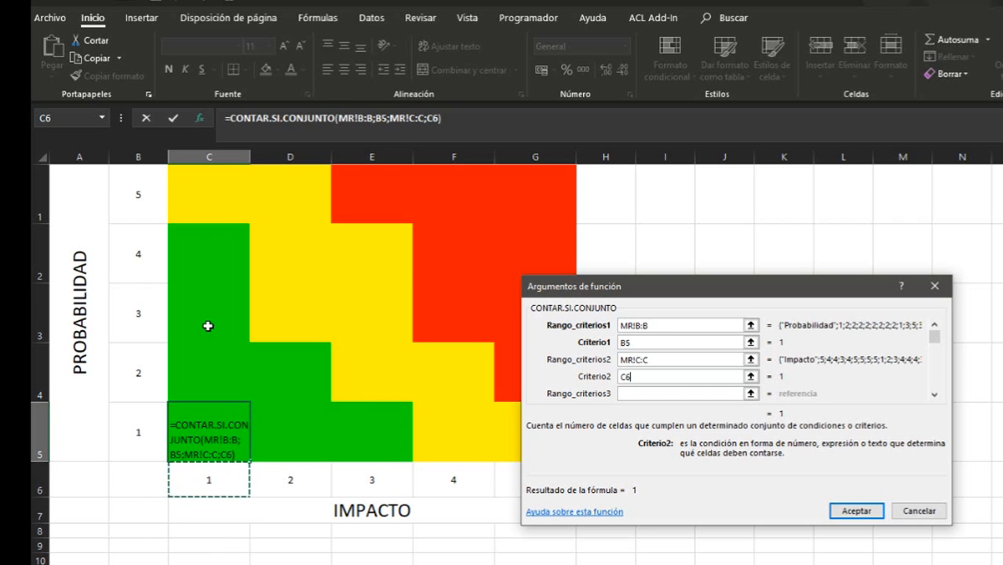
# Make both criteria ranges absolute, as MR!$B:$B and MR!$C:$C.
pyautogui.click(679, 327)
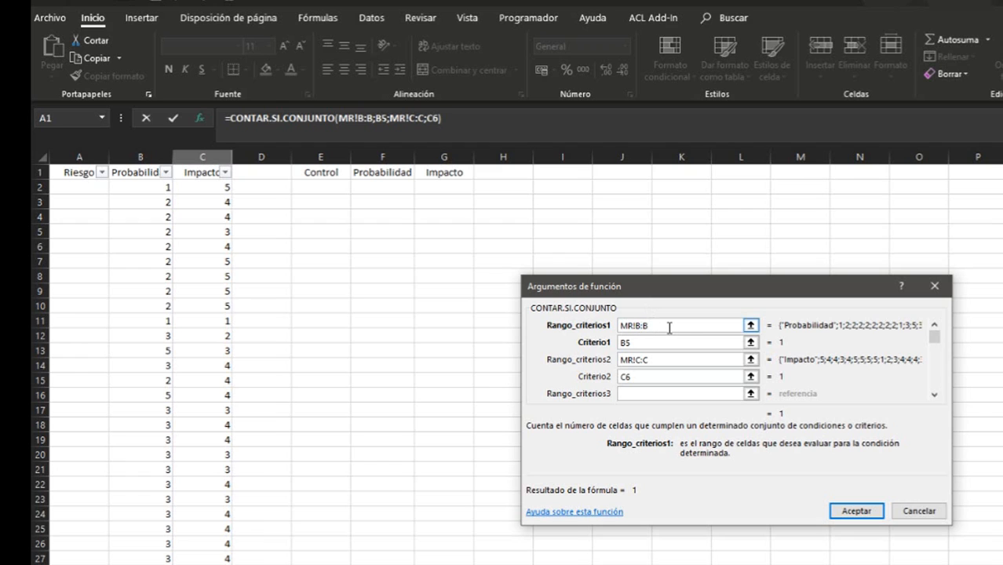
pyautogui.press('F4')
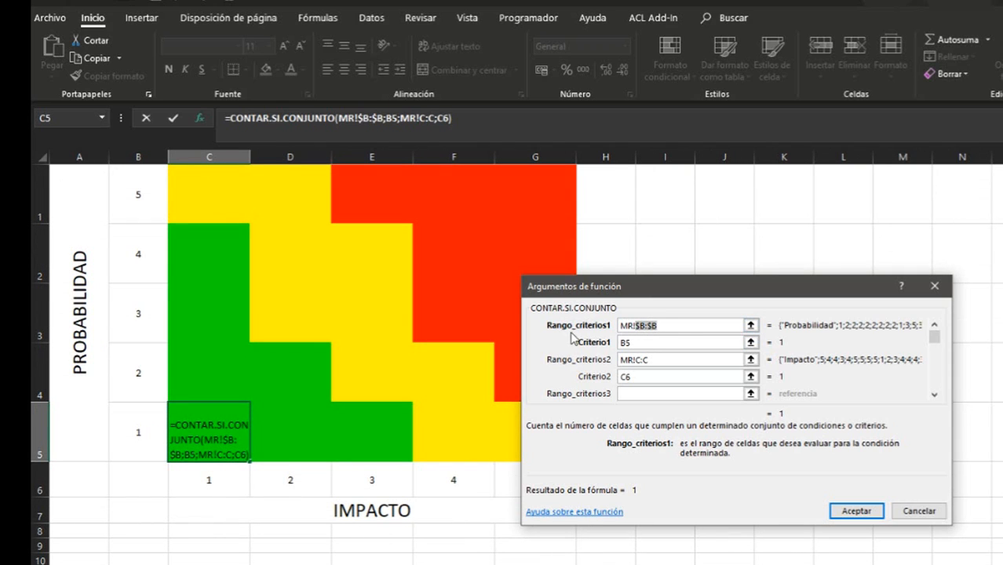
pyautogui.click(646, 360)
pyautogui.press('F4')
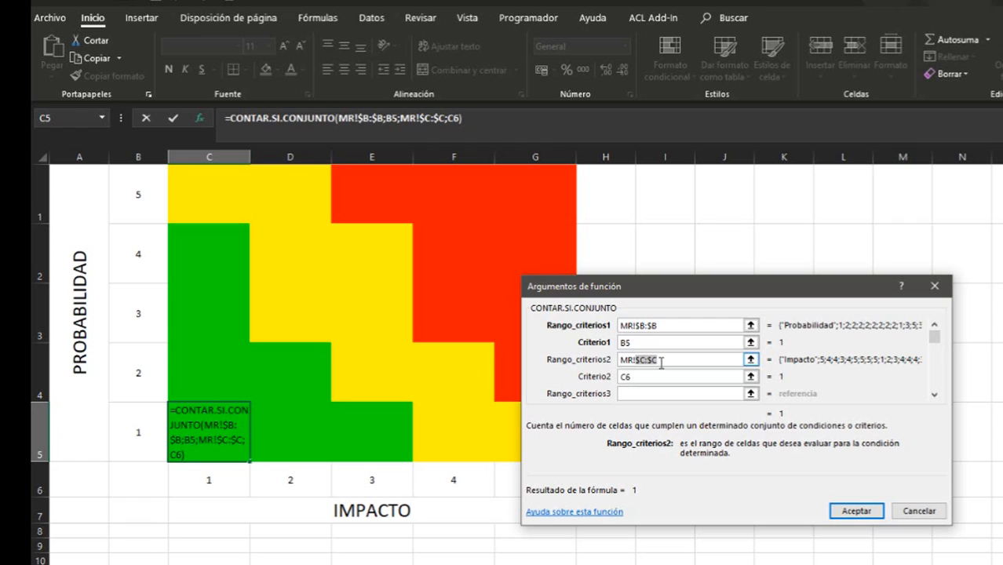
# Fix the column of the first criterion as $B5 and the row of the second as C$6, and accept the formula.
pyautogui.click(634, 343)
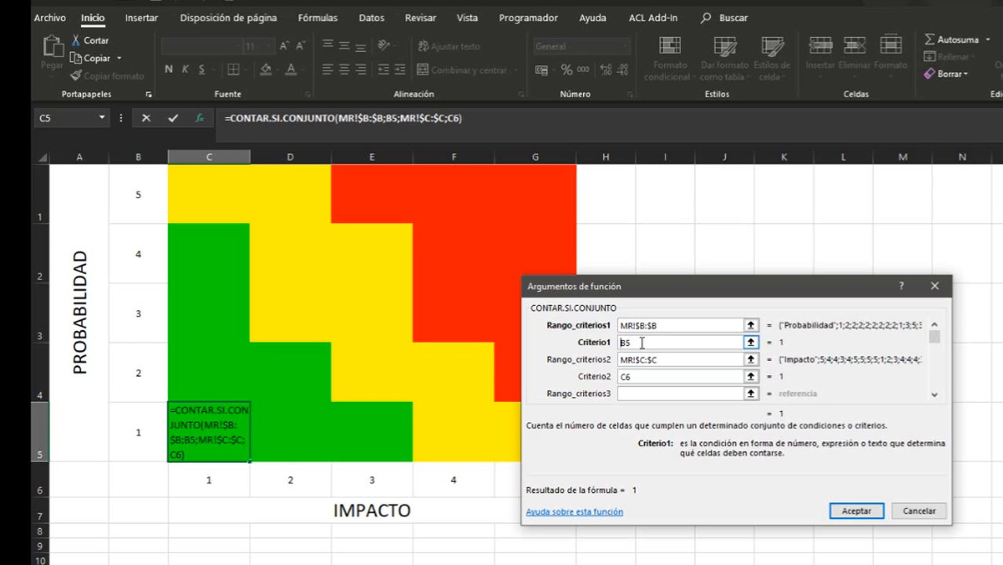
pyautogui.press('F4')
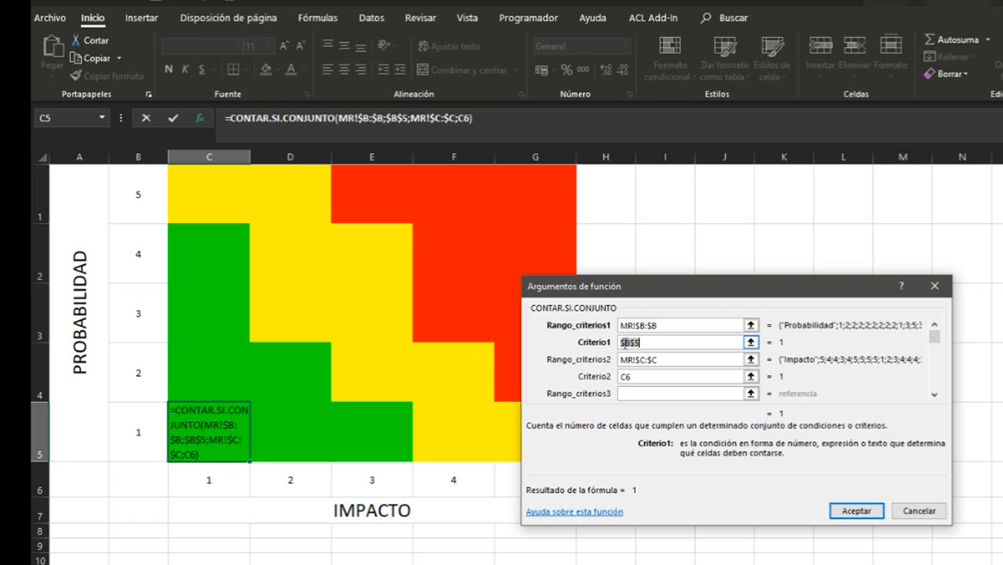
pyautogui.press('F4')
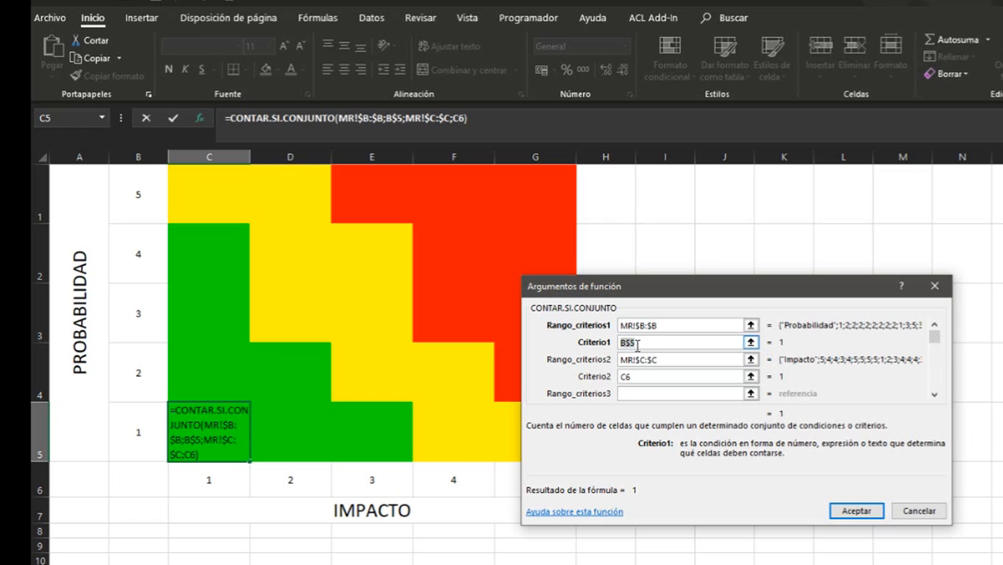
pyautogui.press('F4')
pyautogui.click(632, 377)
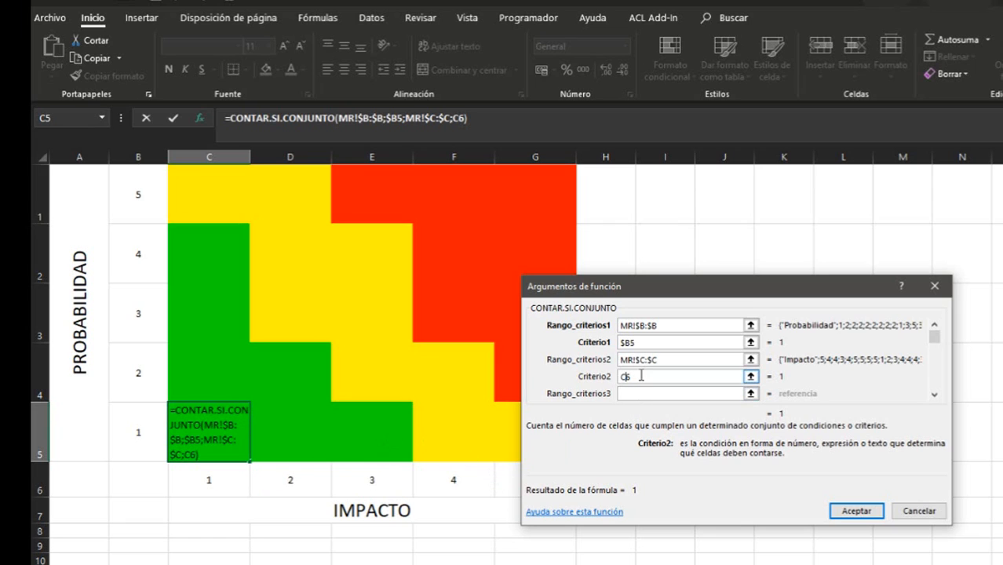
pyautogui.press('F4')
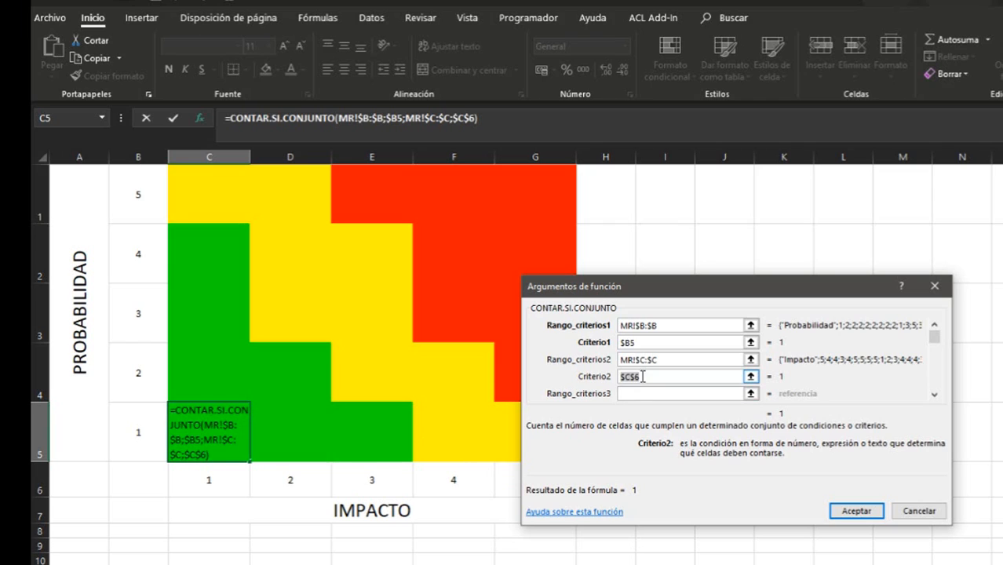
pyautogui.press('F4')
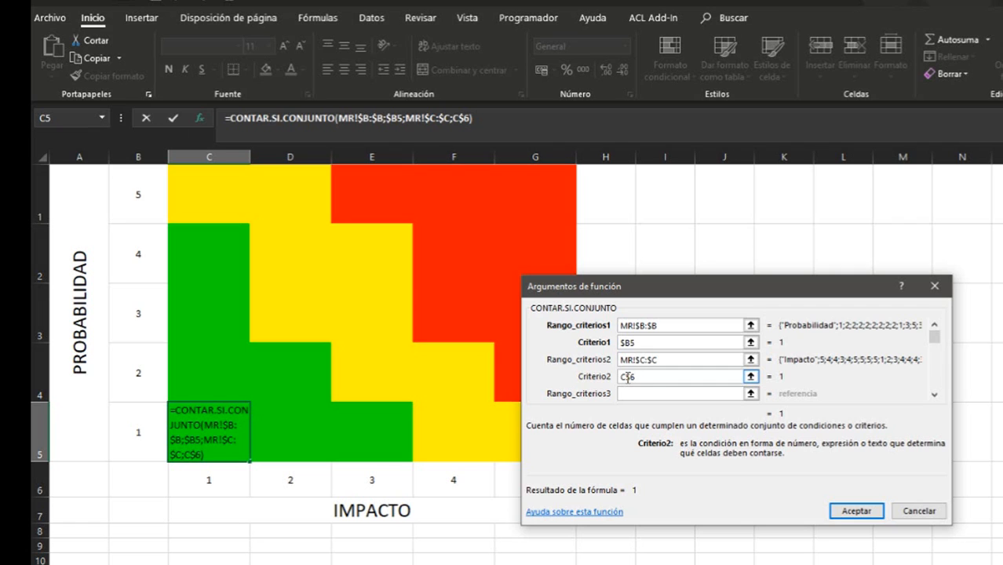
pyautogui.moveTo(628, 378); pyautogui.dragTo(643, 378)
pyautogui.click(857, 511)
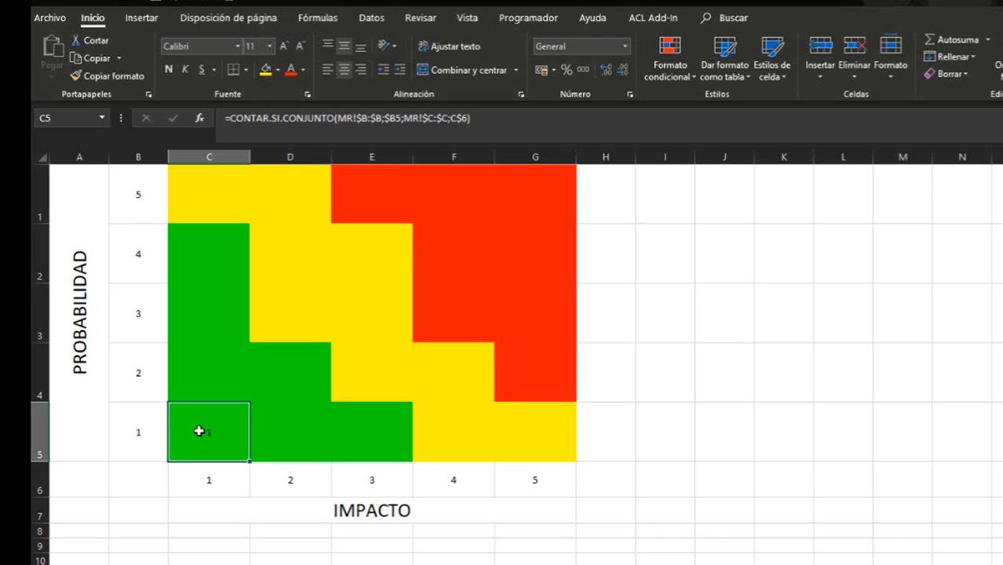
# Copy the C5 formula and paste only the formula into the whole heat map range C1:G5.
pyautogui.hotkey('ctrl', 'c')
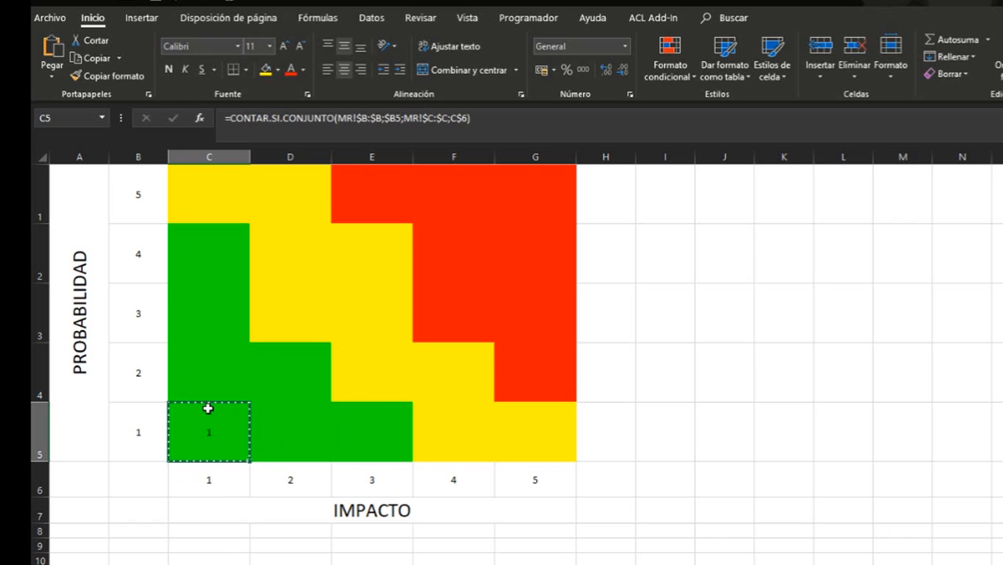
pyautogui.click(530, 187)
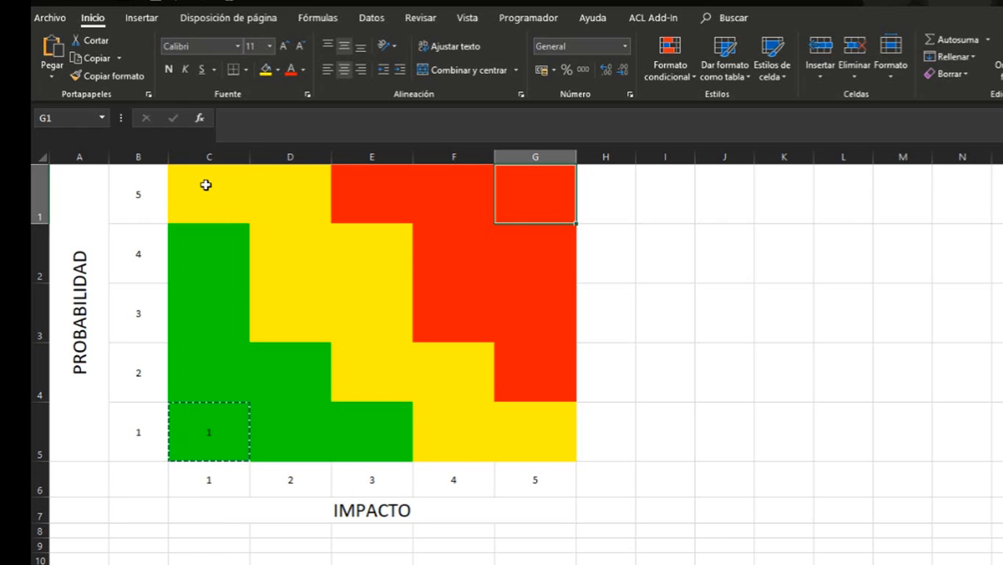
pyautogui.moveTo(206, 184); pyautogui.dragTo(536, 419)
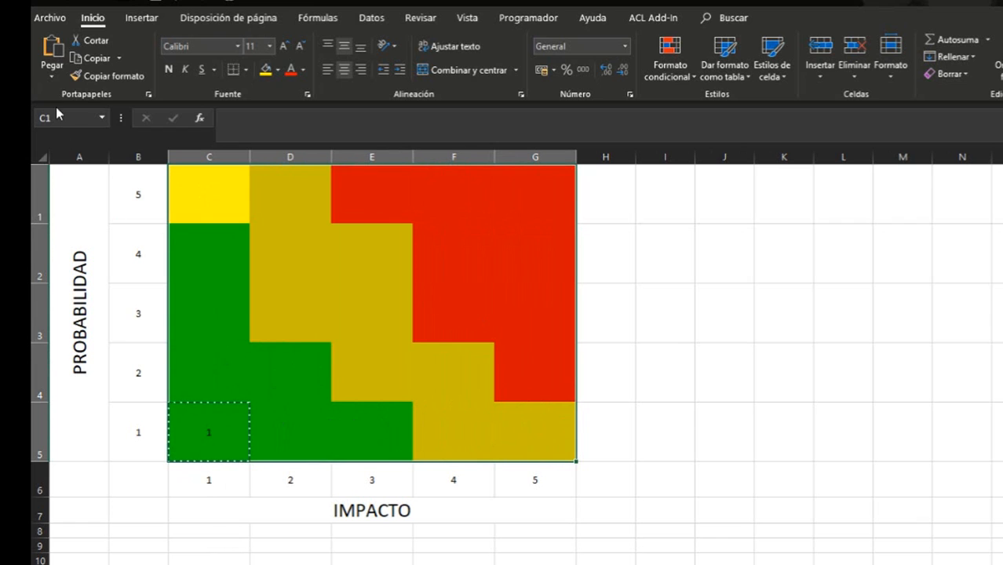
pyautogui.click(51, 77)
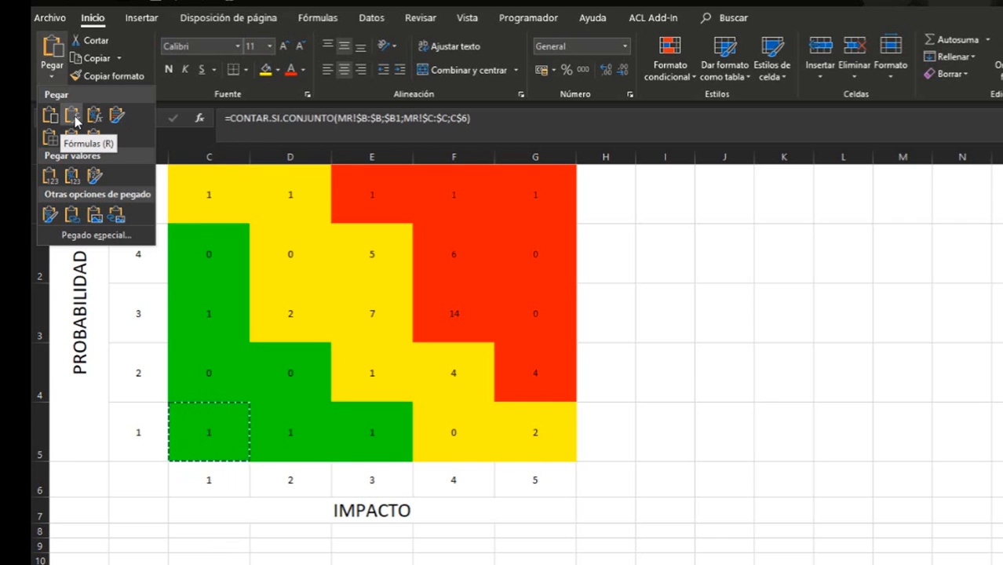
pyautogui.click(76, 119)
pyautogui.click(464, 324)
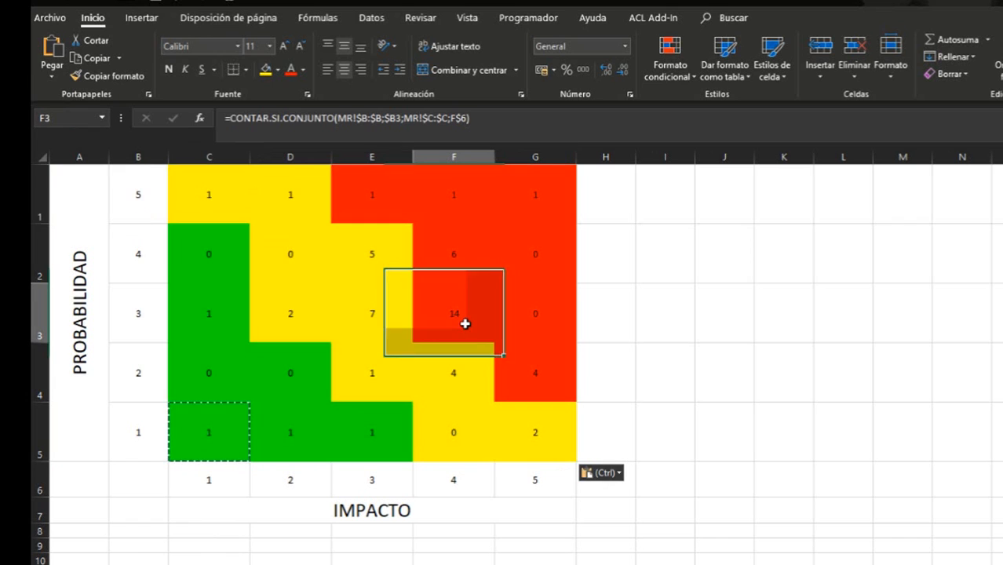
pyautogui.press('Escape')
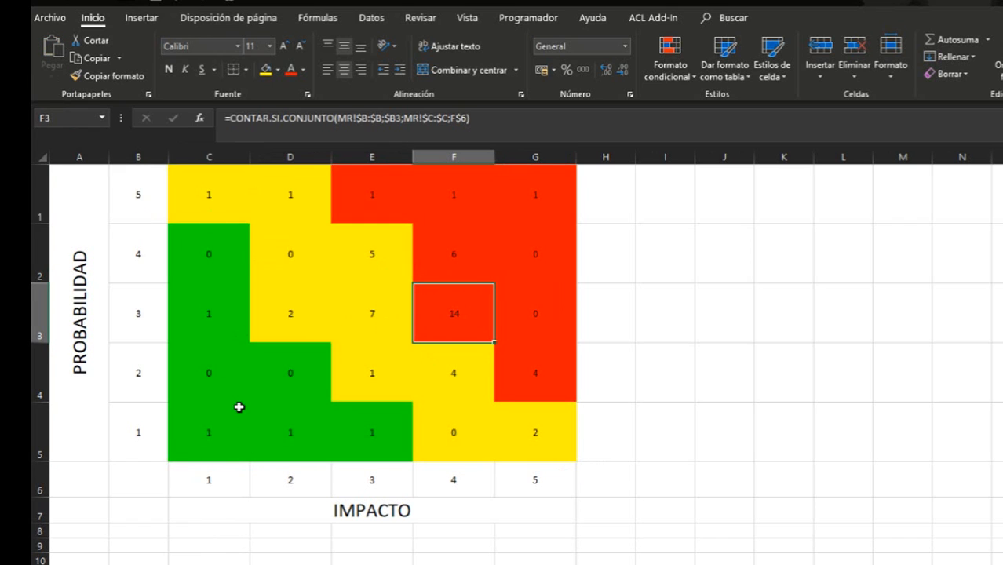
# Examine the count where probability 3 meets impact 4, and the map cells for combinations without risks.
pyautogui.click(43, 318)
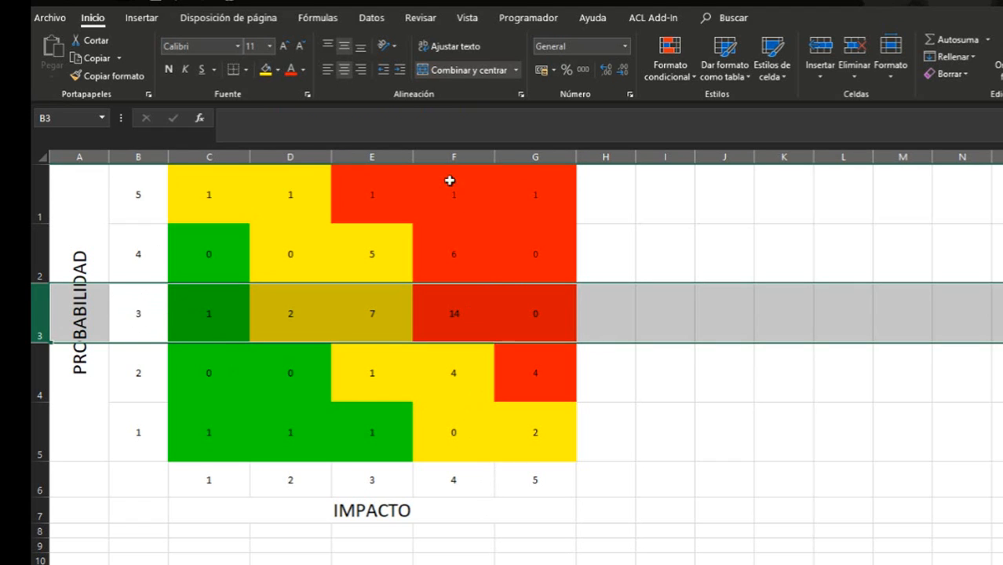
pyautogui.click(449, 146)
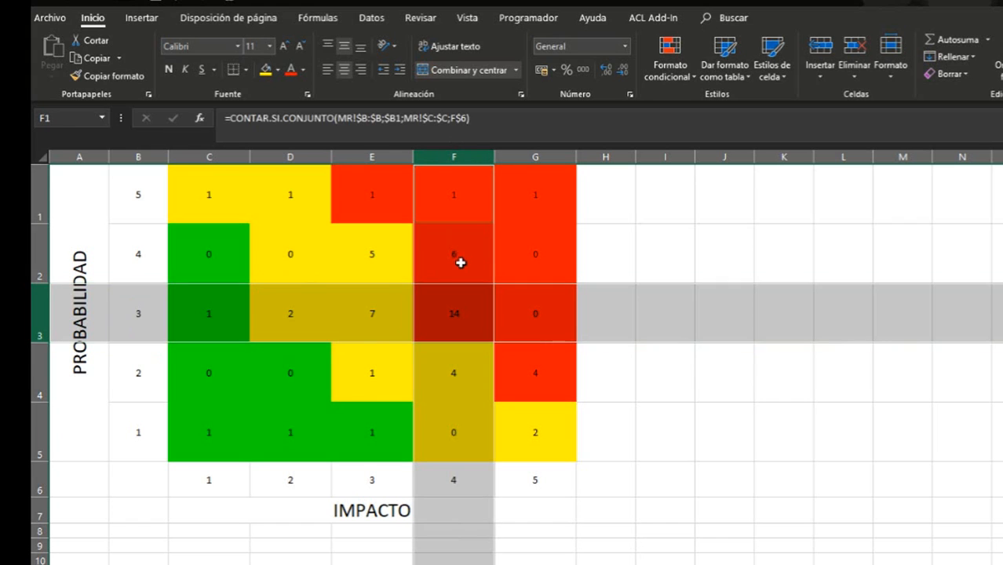
pyautogui.click(455, 324)
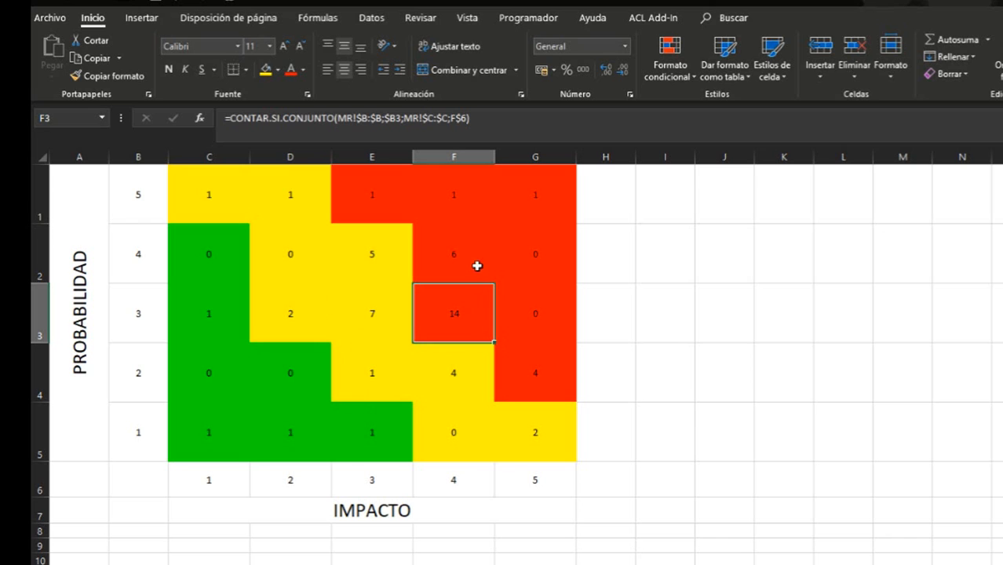
pyautogui.click(517, 316)
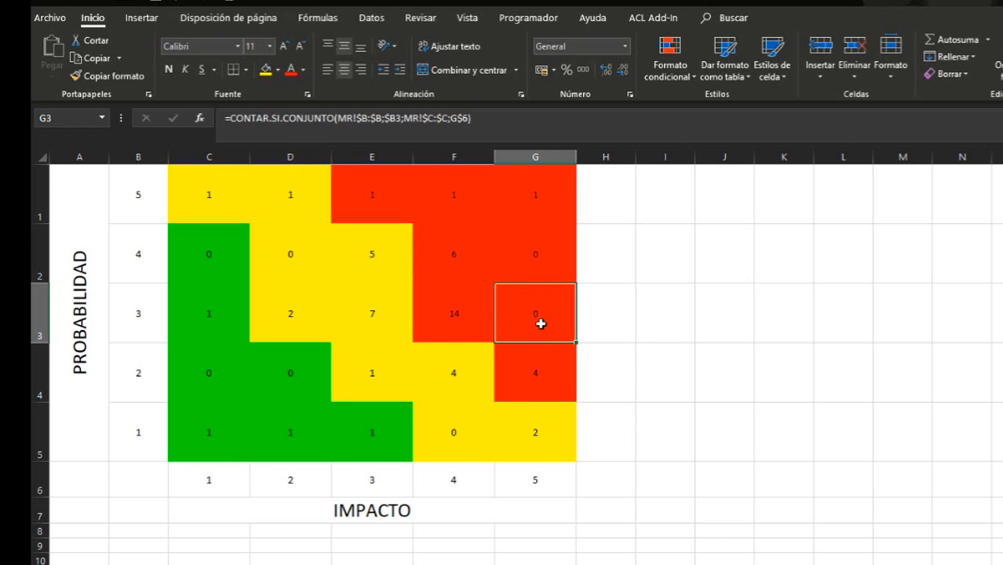
pyautogui.click(540, 275)
pyautogui.click(296, 270)
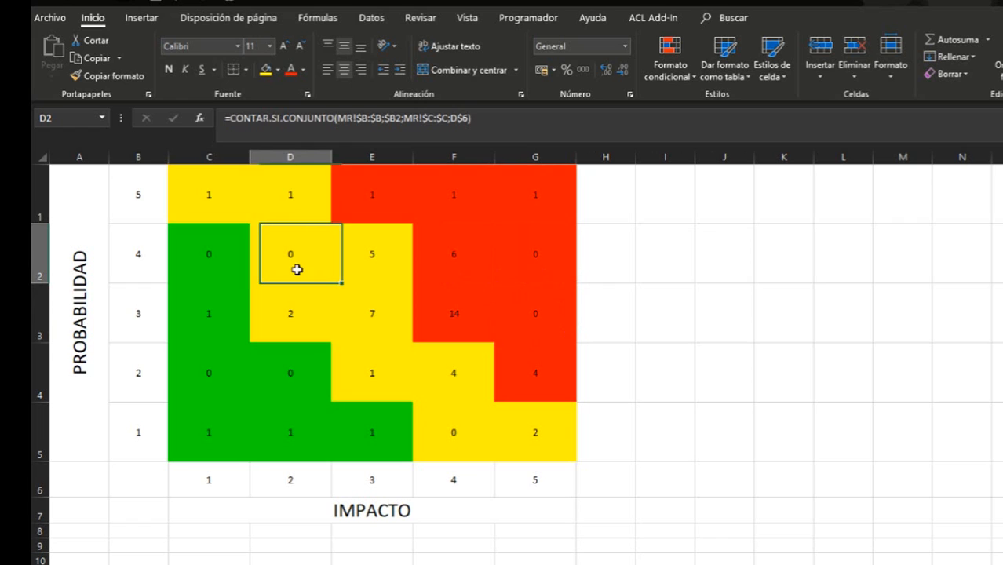
pyautogui.click(206, 269)
pyautogui.click(279, 264)
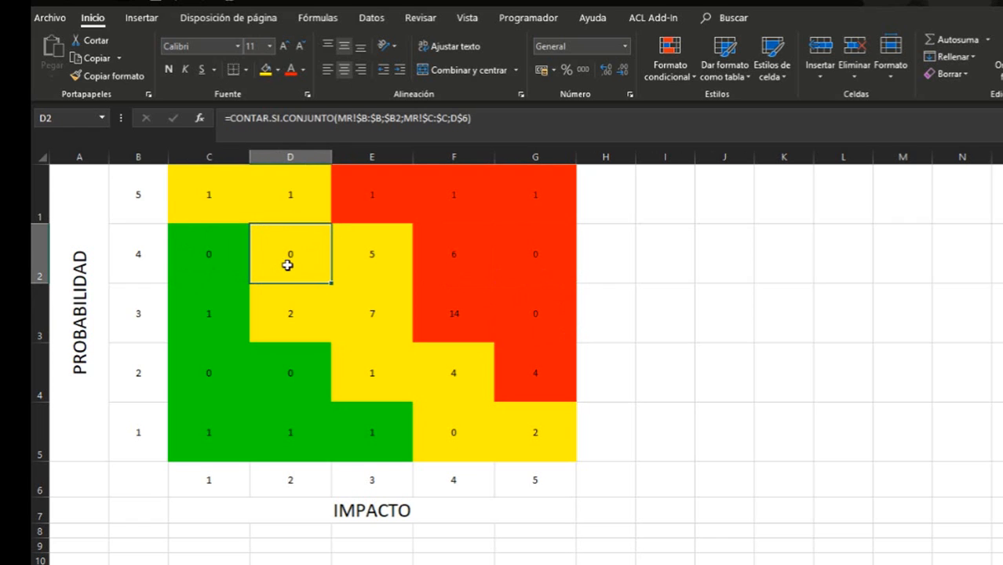
pyautogui.click(211, 263)
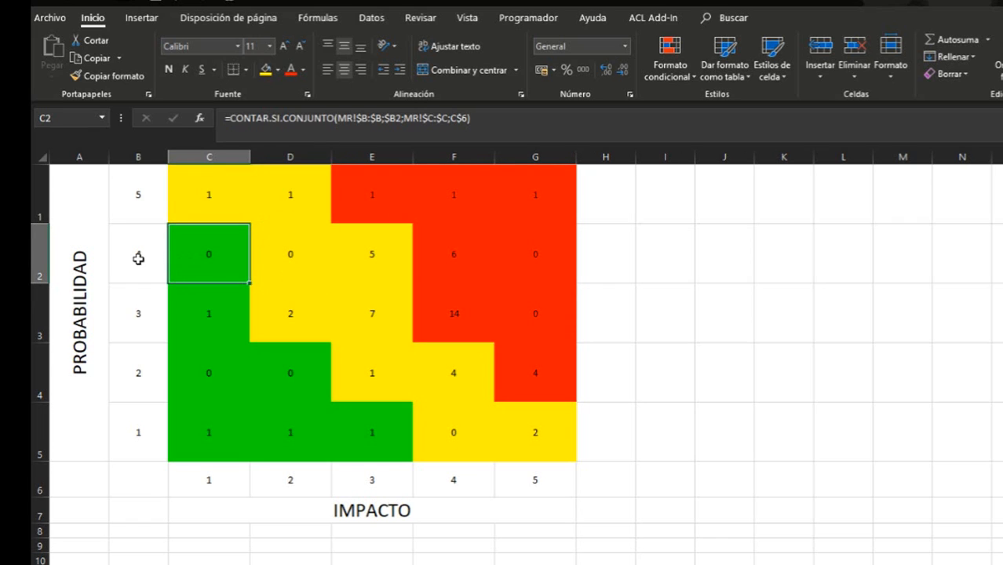
pyautogui.click(277, 262)
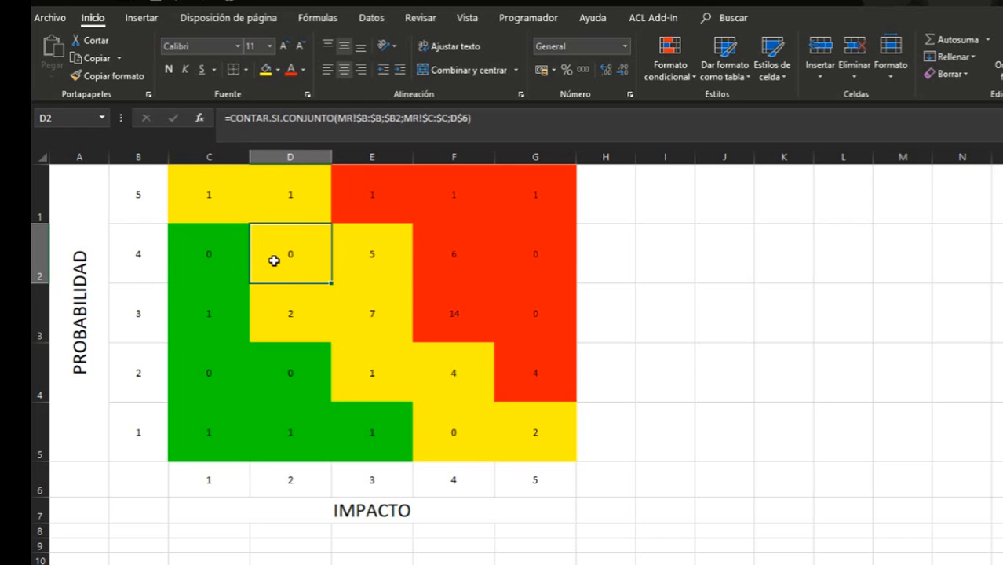
pyautogui.click(436, 444)
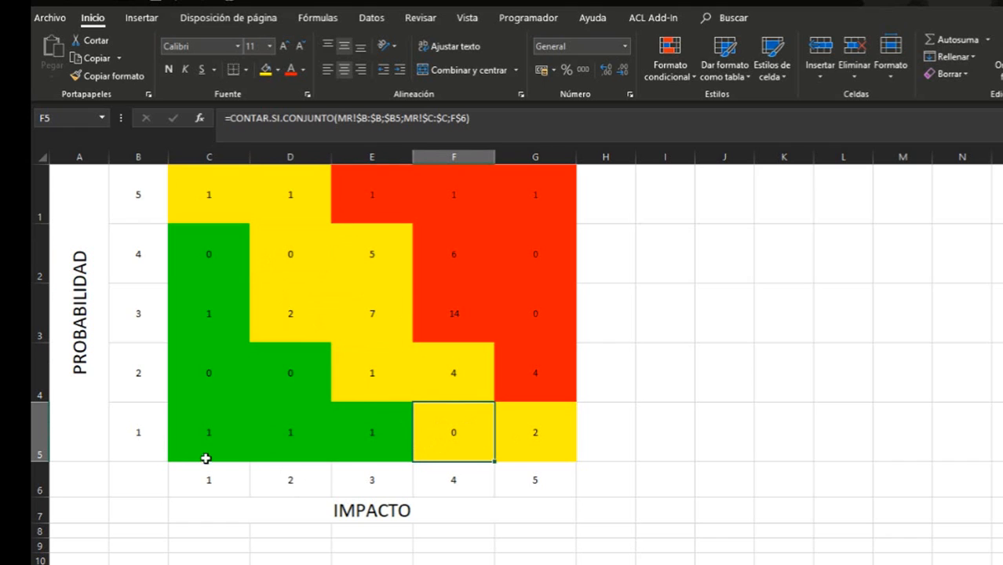
pyautogui.click(444, 372)
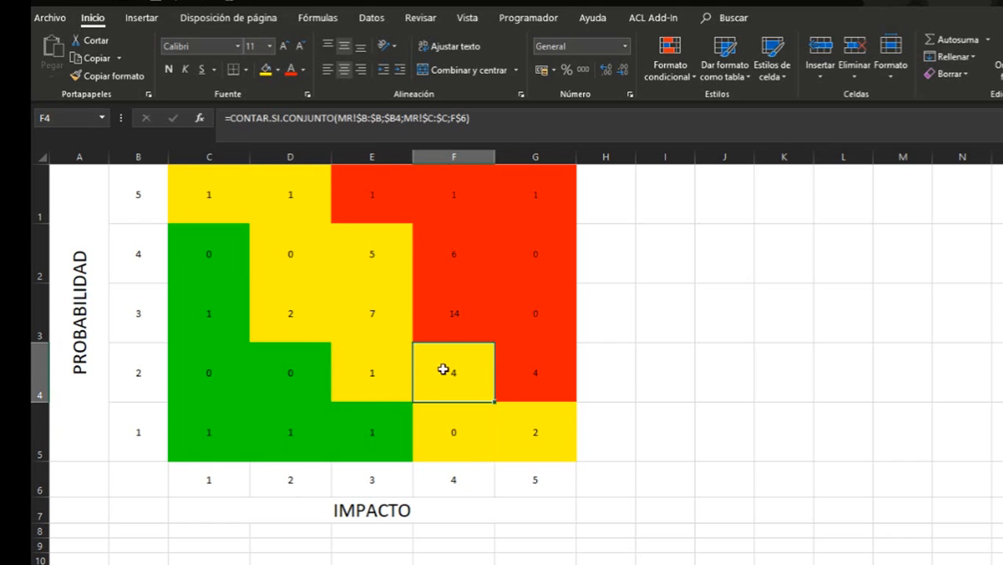
pyautogui.click(214, 269)
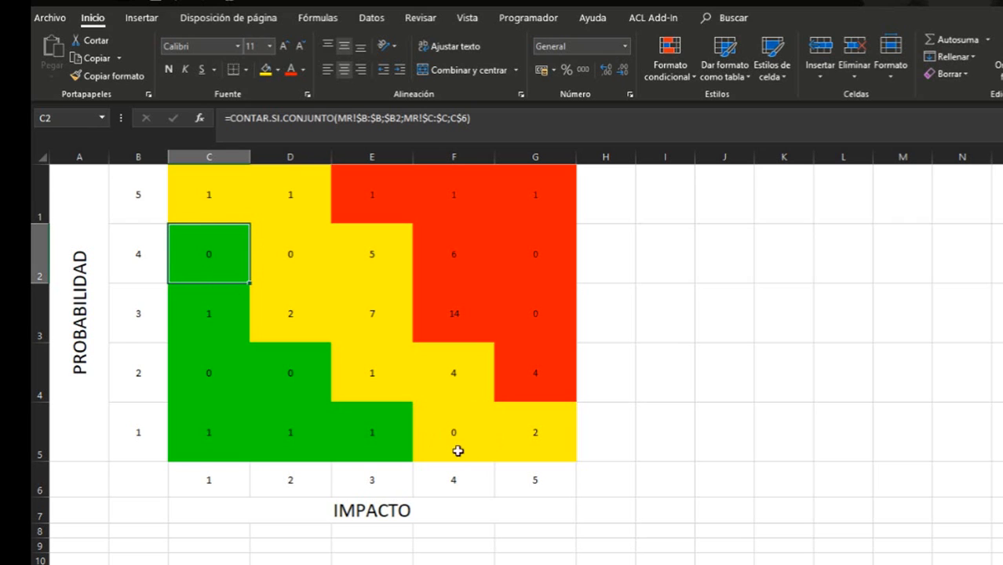
# Copy the CONTAR.SI.CONJUNTO expression of cell C5 without its equals sign, leaving the cell's formula as it is.
pyautogui.click(198, 439)
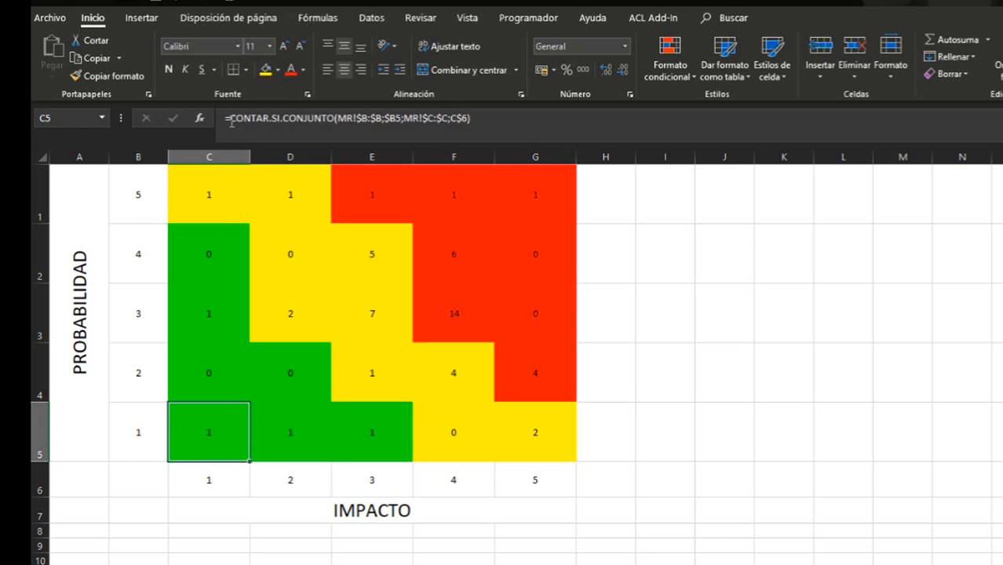
pyautogui.click(232, 123)
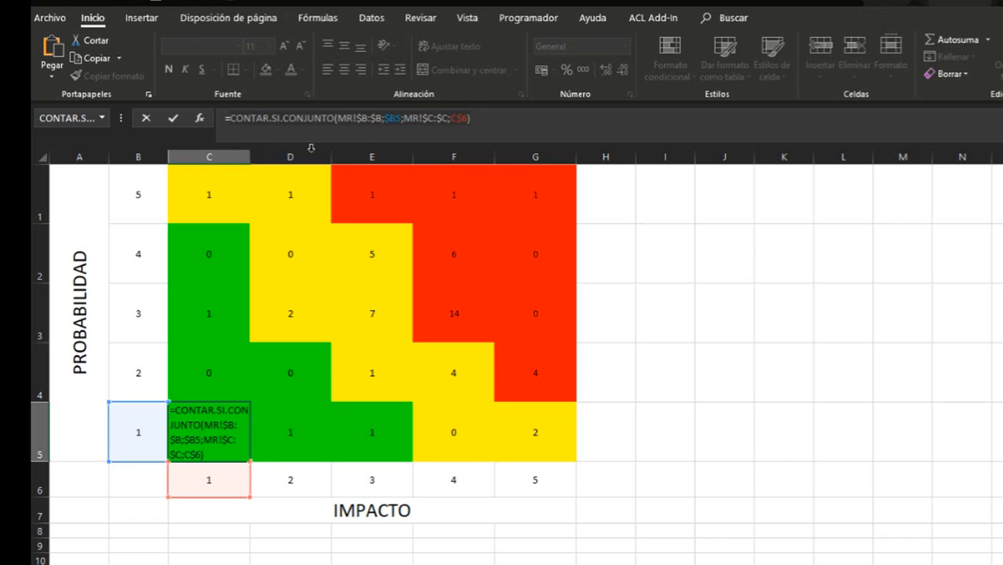
pyautogui.press('Escape')
# Start a new formula in C5 and insert the SI function from the Todo category.
pyautogui.write('=')
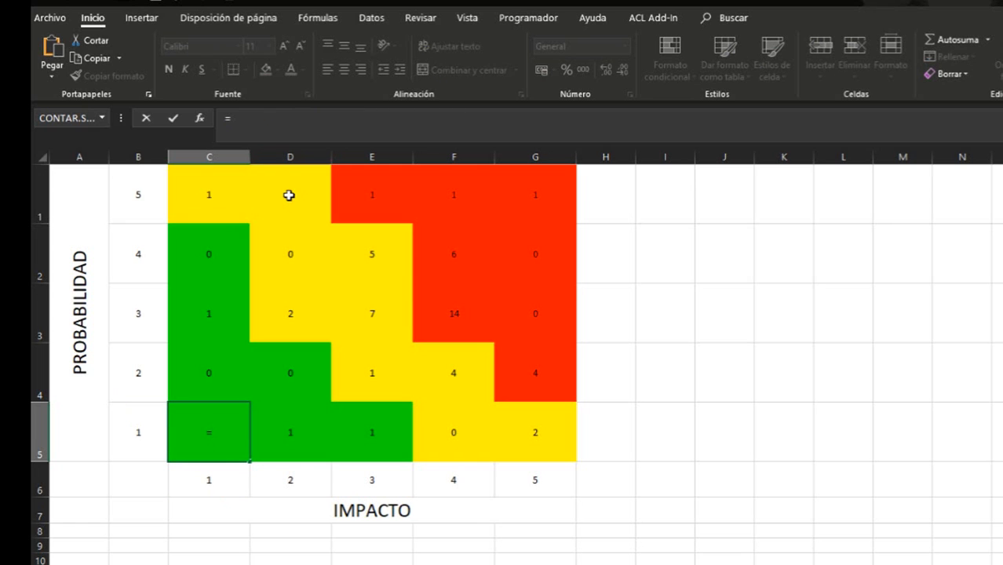
pyautogui.click(201, 121)
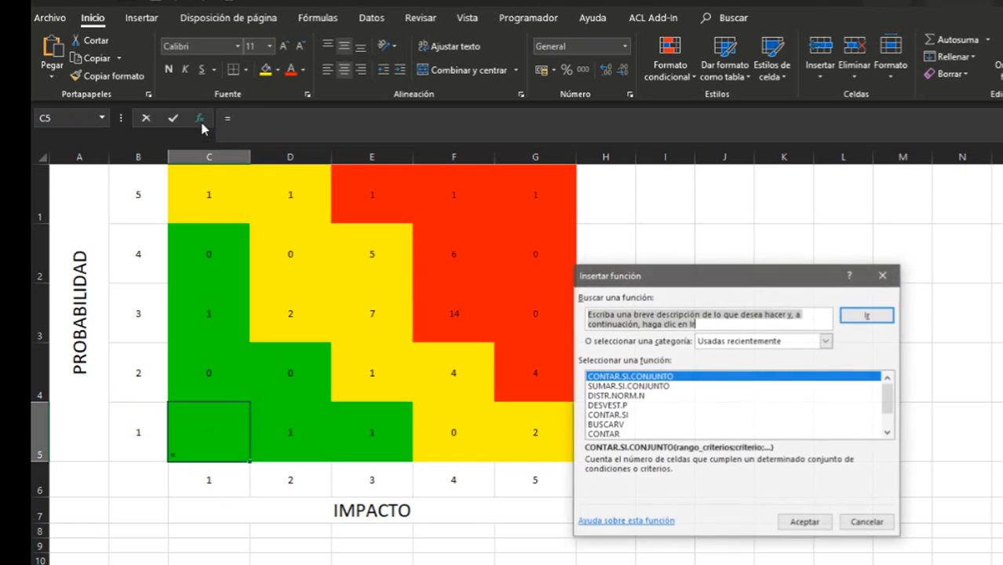
pyautogui.click(682, 423)
pyautogui.press('s')
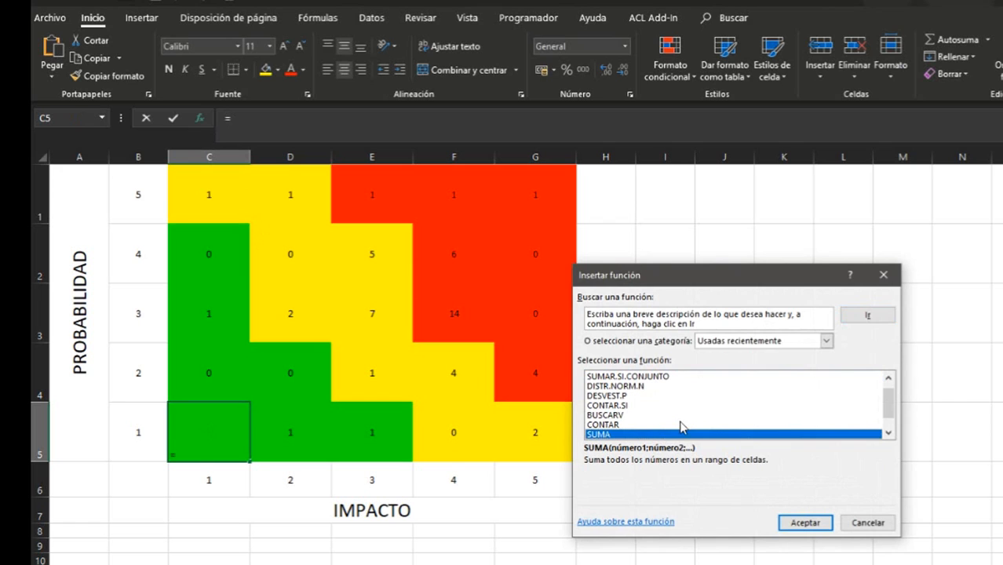
pyautogui.click(741, 343)
pyautogui.click(740, 361)
pyautogui.click(663, 416)
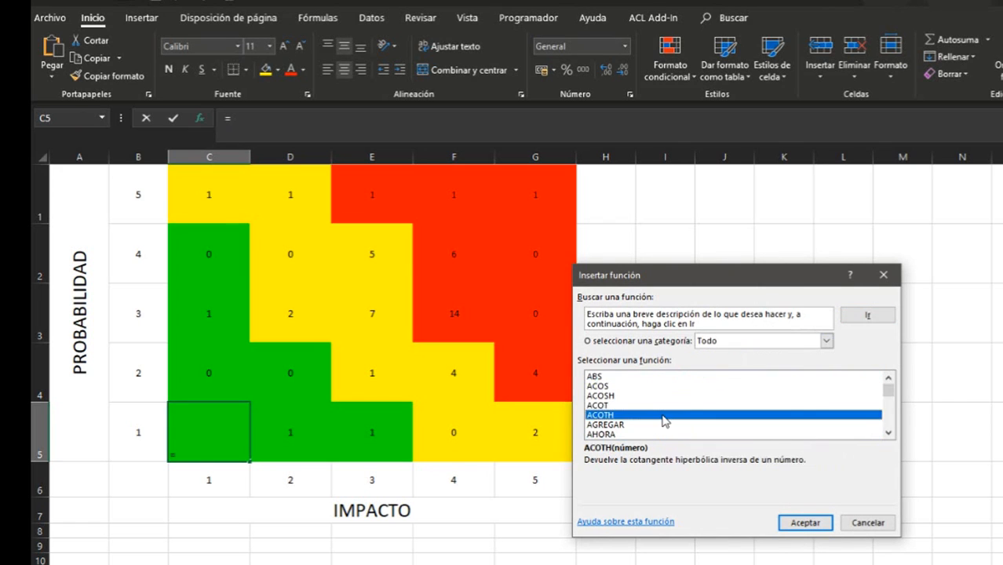
pyautogui.press('s')
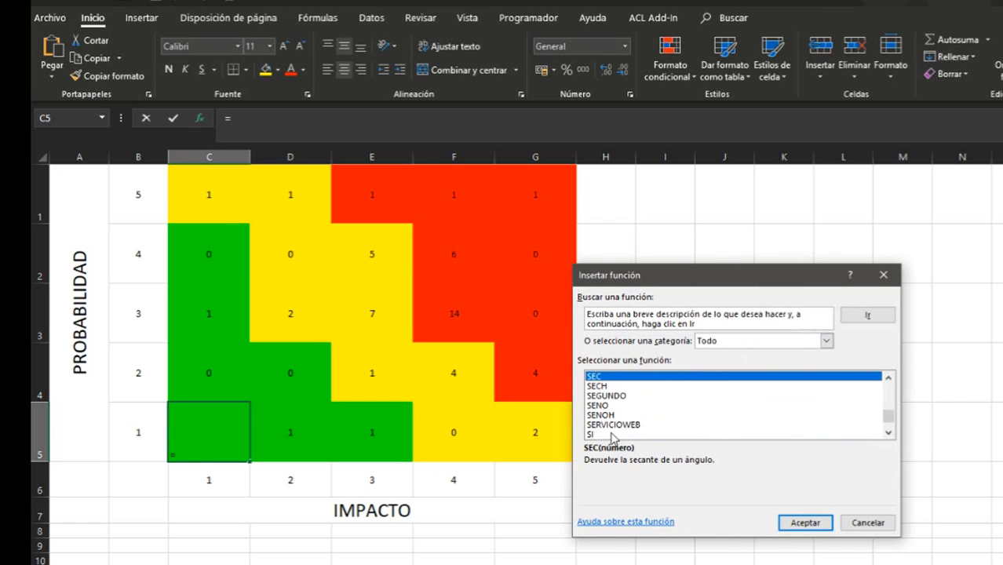
pyautogui.doubleClick(611, 434)
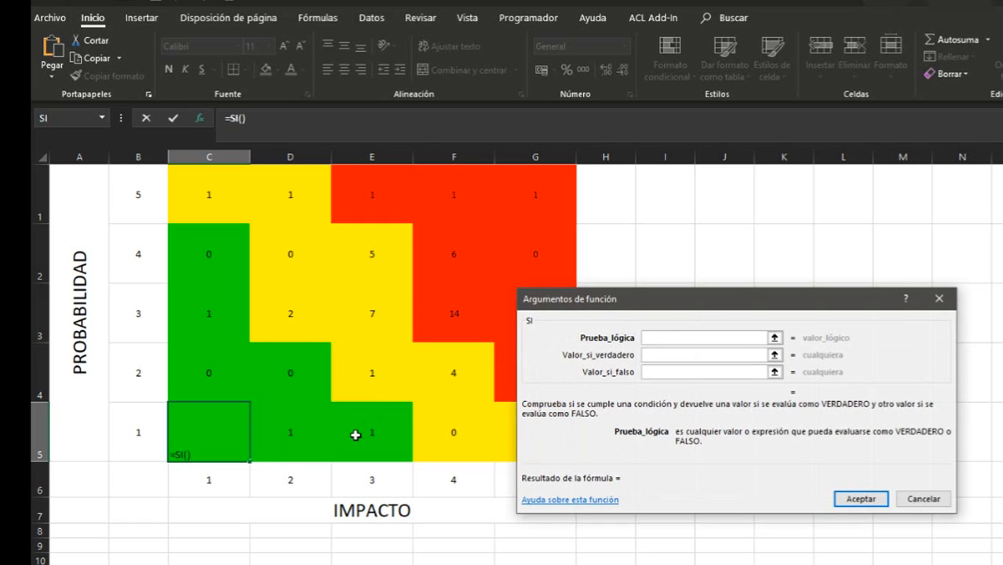
# Set the SI logical test to CONTAR.SI.CONJUNTO(MR!$B:$B;$B5;MR!$C:$C;C$6)=0 and its value if true to " ".
pyautogui.write('CONTAR.SI.CONJUNTO(MR!$B:$B;$B5;MR!$C:$C;C$6)')
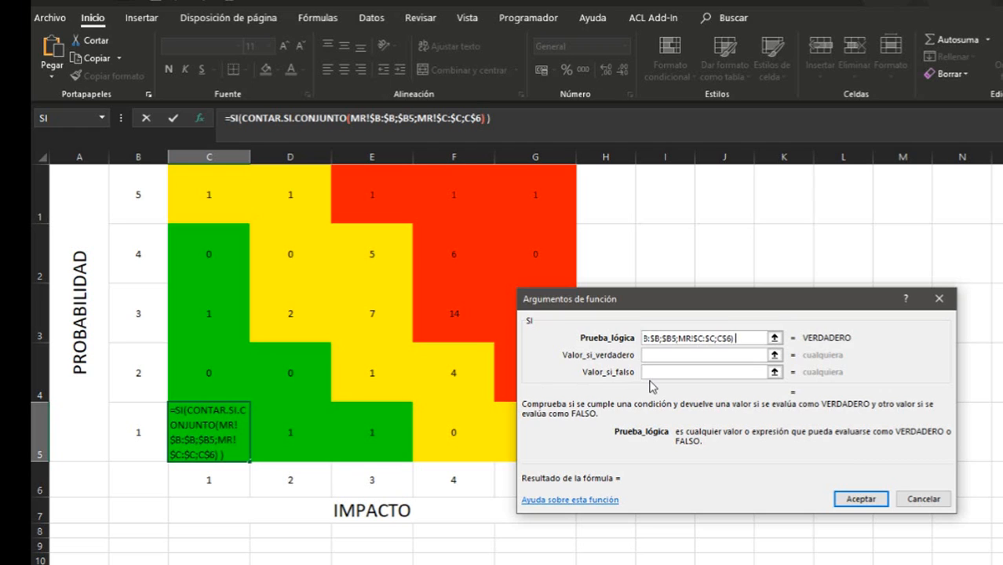
pyautogui.write('=0')
pyautogui.click(694, 353)
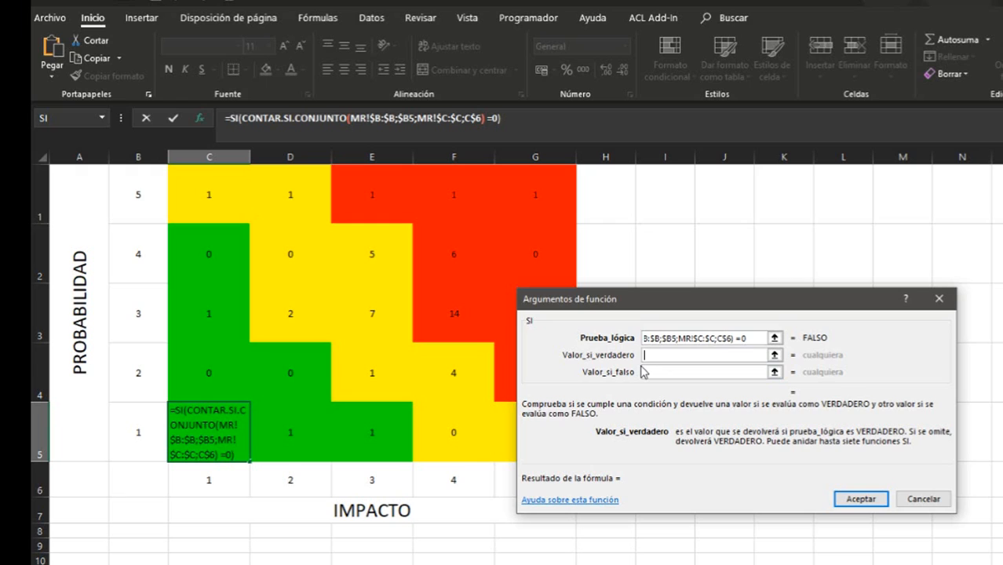
pyautogui.write('" "')
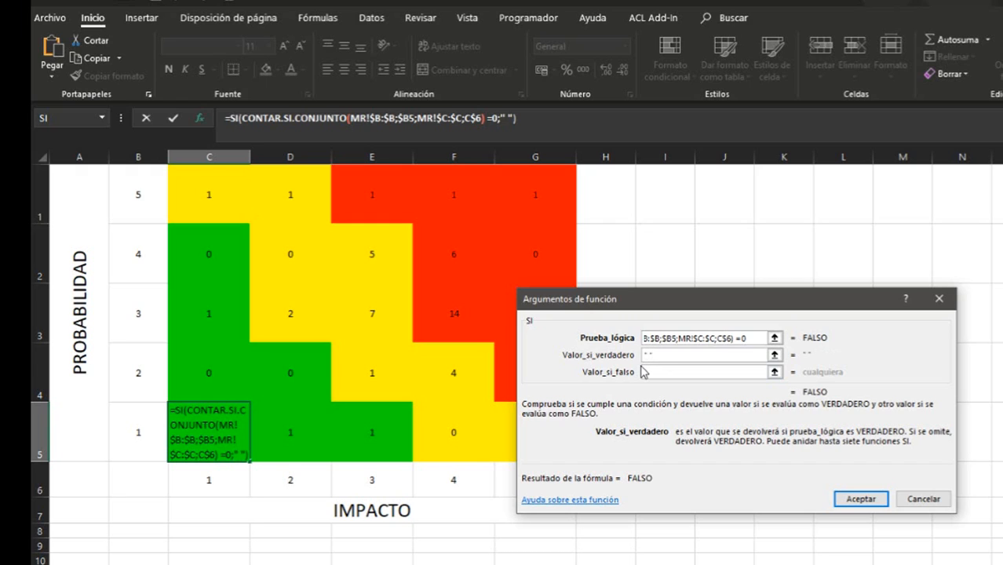
# Set the SI value if false to CONTAR.SI.CONJUNTO(MR!$B:$B;$B5;MR!$C:$C;C$6) and accept the function.
pyautogui.click(662, 372)
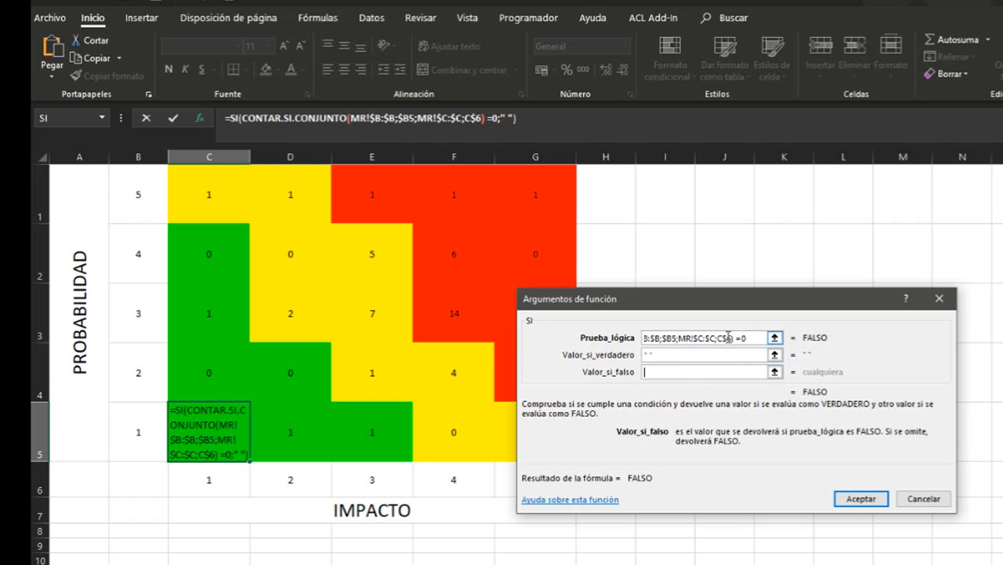
pyautogui.write('CONTAR.SI.CONJUNTO(MR!$B:$B;$B5;MR!$C:$C;C$6)')
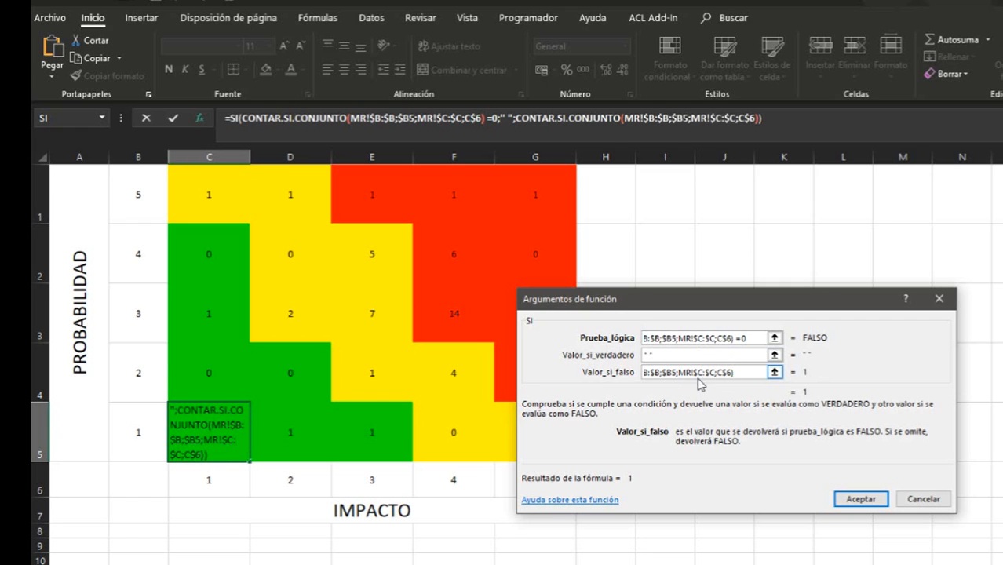
pyautogui.click(840, 498)
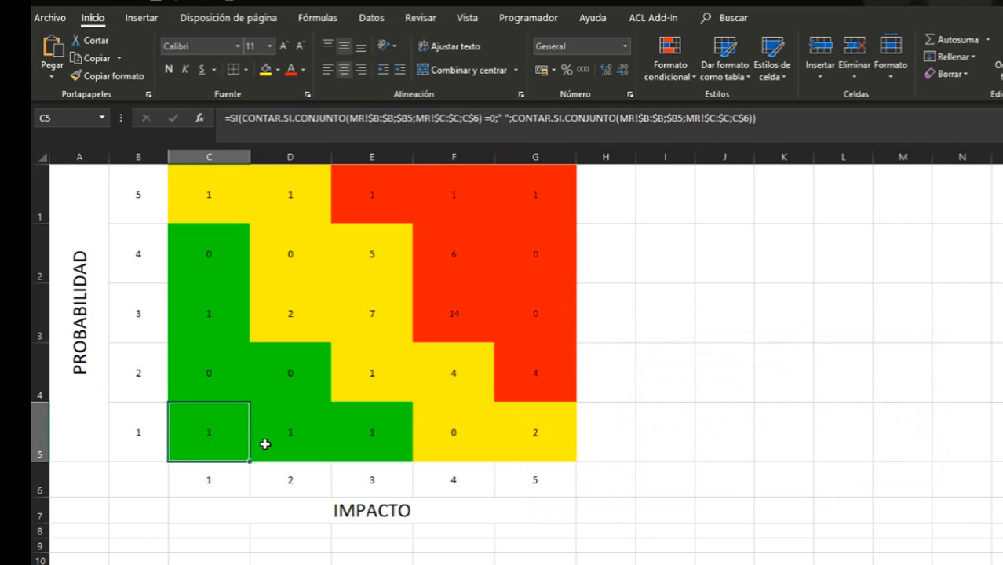
# Copy the SI formula from C5 and paste it as formulas only over C1:G5, preserving the cell colours.
pyautogui.hotkey('ctrl', 'c')
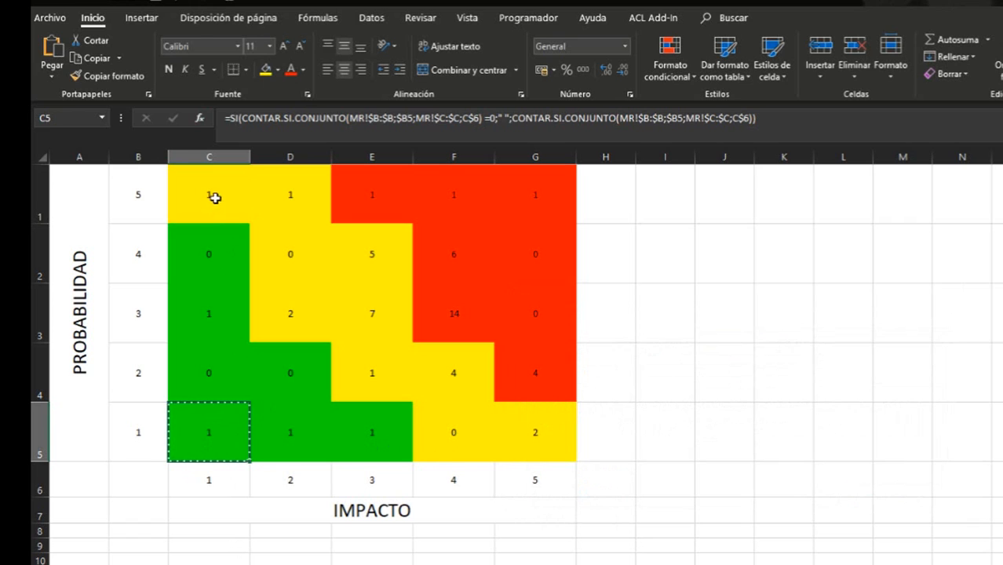
pyautogui.moveTo(215, 197); pyautogui.dragTo(552, 451)
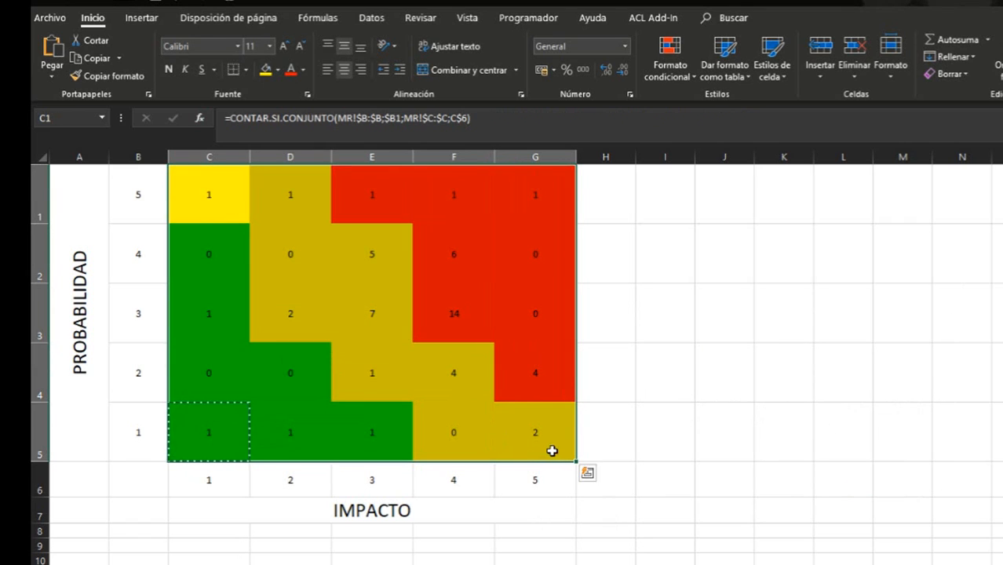
pyautogui.click(52, 79)
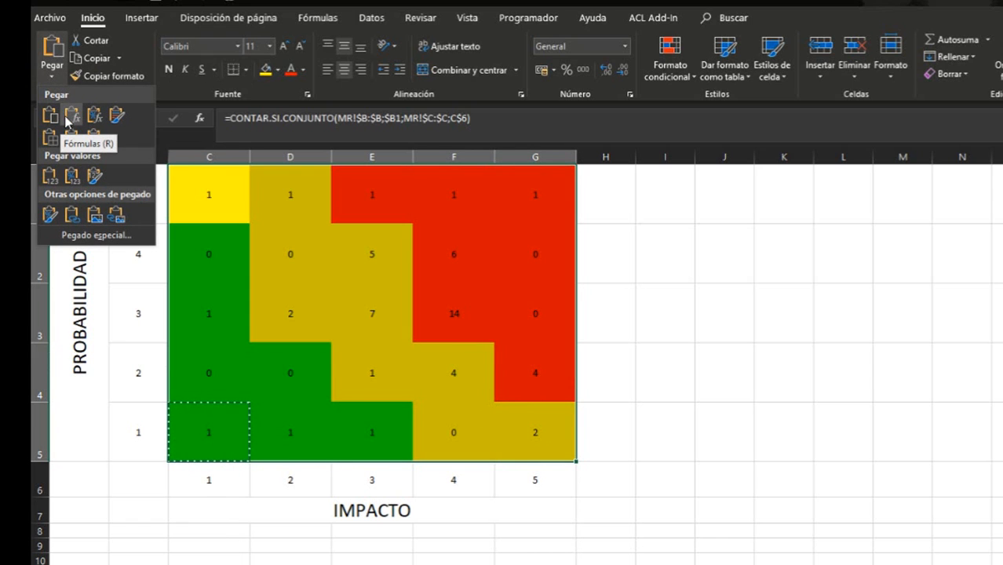
pyautogui.click(65, 118)
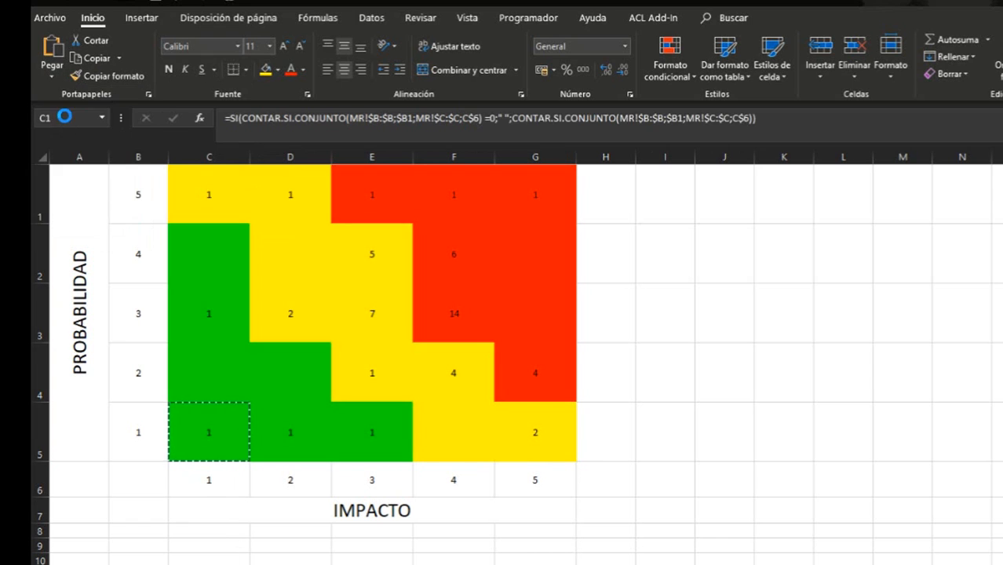
# Clear the copy selection and check the SI formulas in the filled and blank cells of the heat map C1:G5.
pyautogui.click(311, 248)
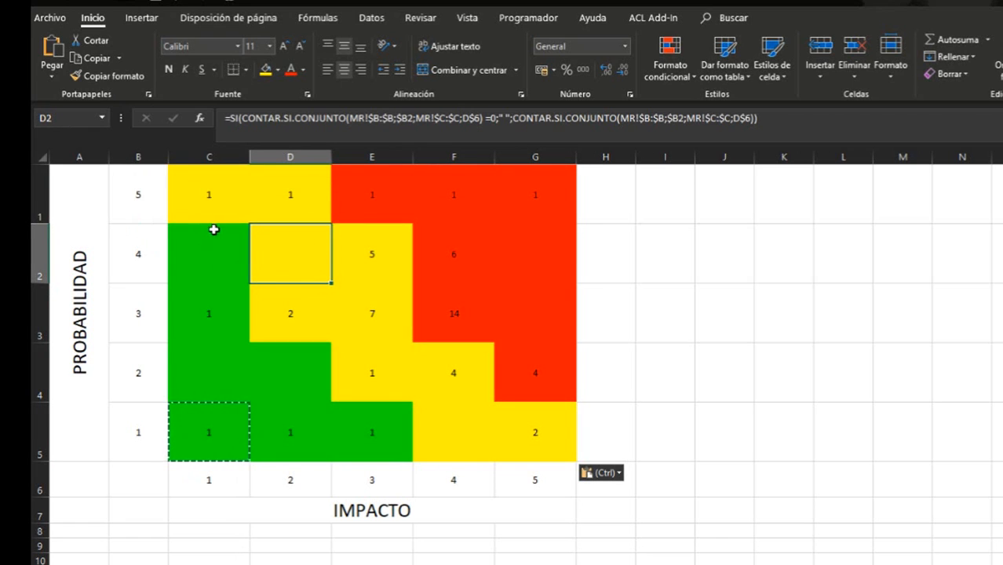
pyautogui.press('Escape')
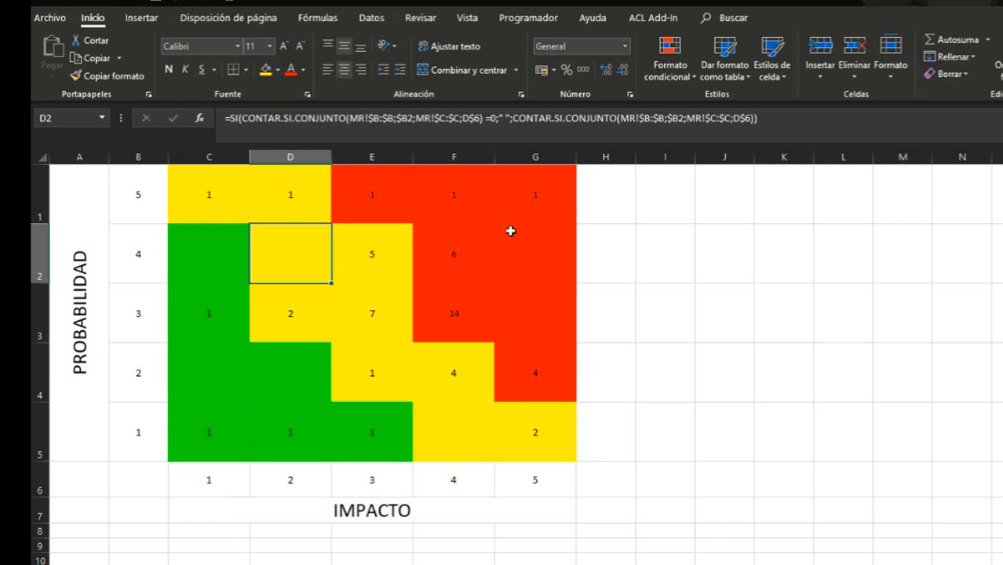
pyautogui.click(458, 320)
pyautogui.click(292, 322)
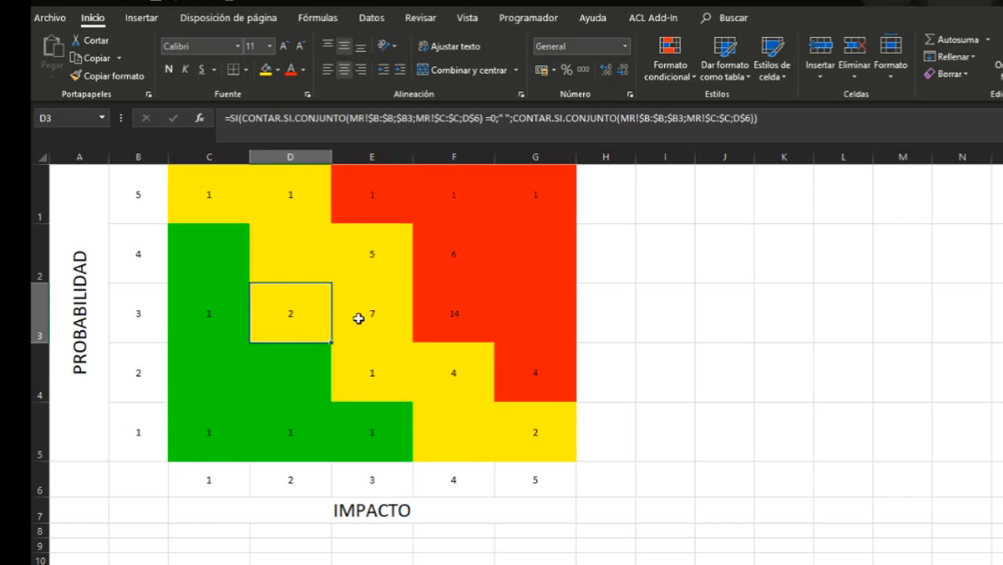
pyautogui.click(358, 316)
pyautogui.click(201, 318)
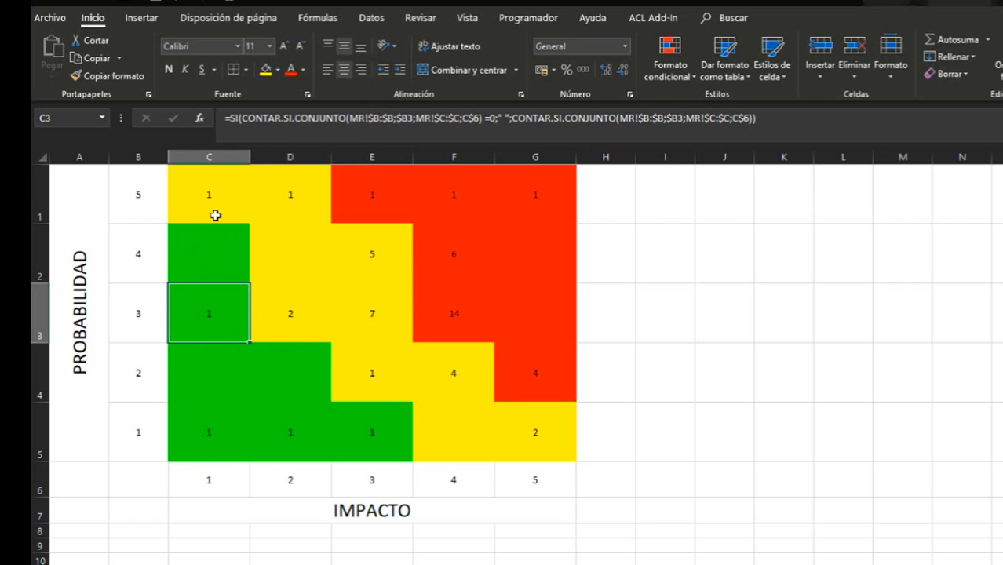
pyautogui.click(211, 242)
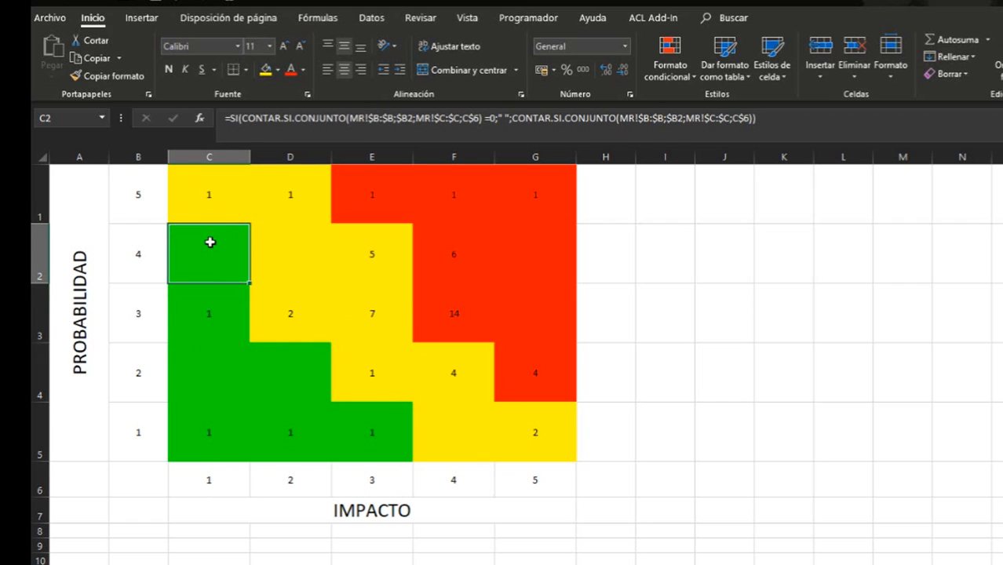
pyautogui.click(289, 241)
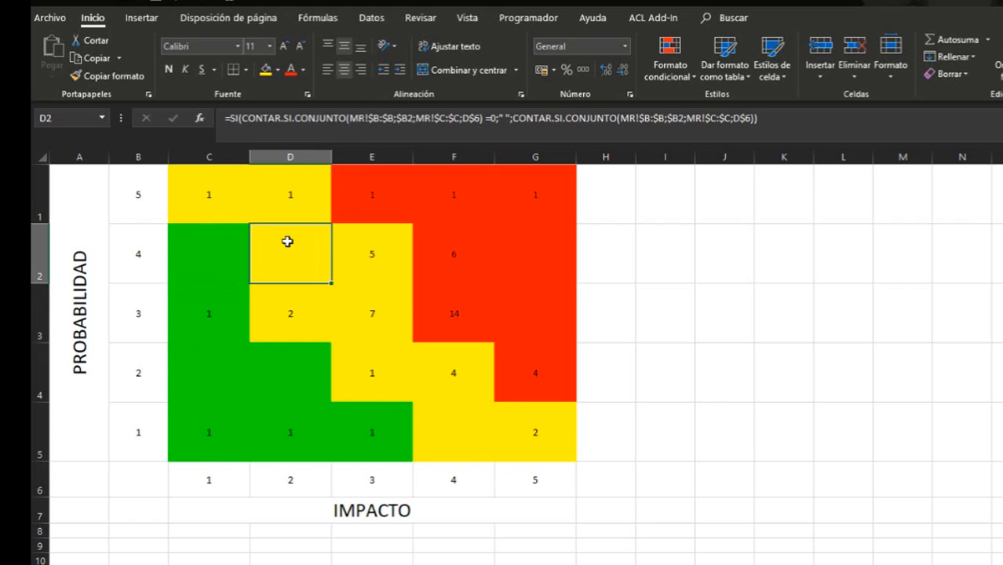
pyautogui.click(273, 385)
pyautogui.click(191, 381)
pyautogui.click(459, 434)
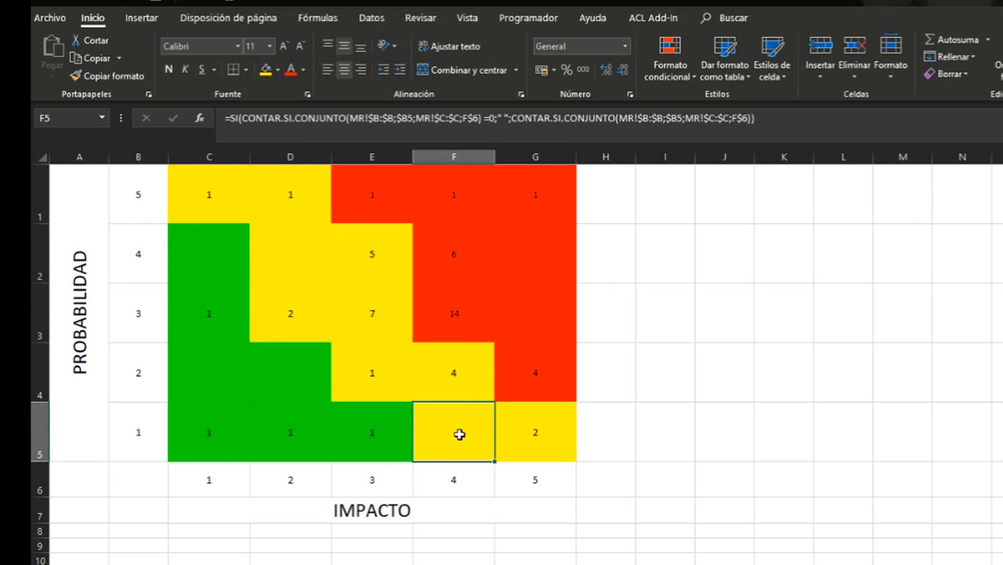
pyautogui.click(499, 291)
pyautogui.moveTo(499, 237); pyautogui.dragTo(515, 292)
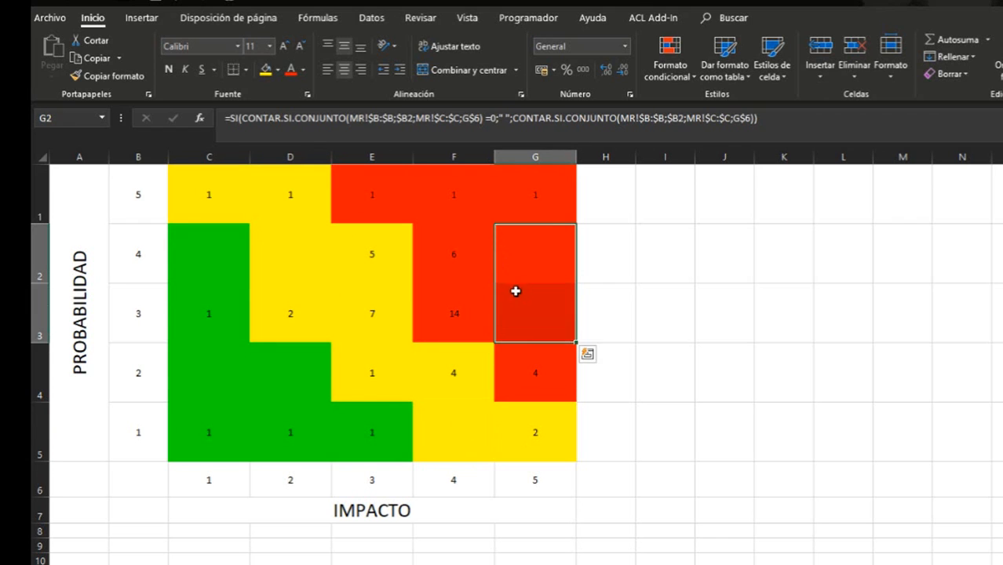
pyautogui.click(602, 264)
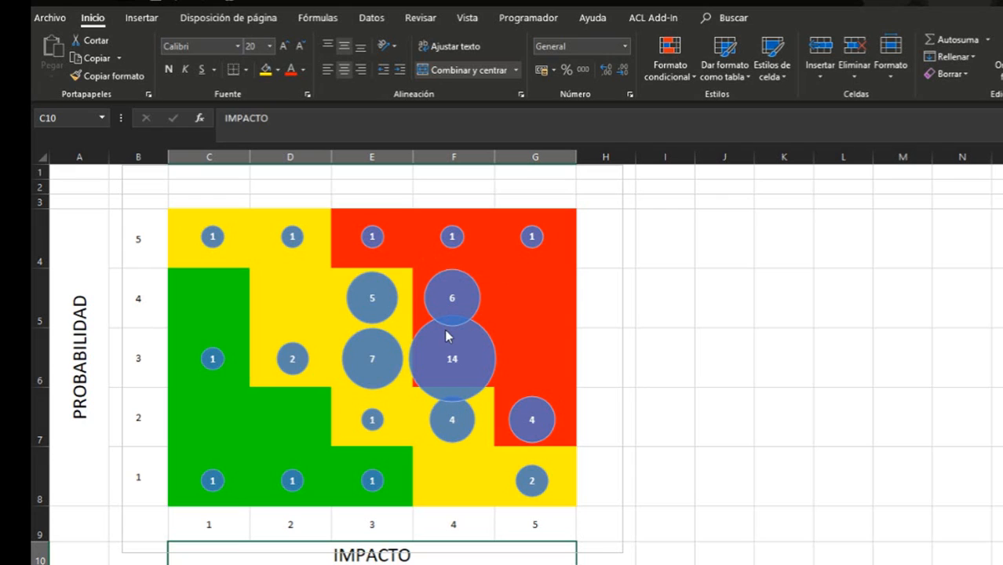
# Examine the bubble version of the heat map and the Probabilidad and Impacto data in the MR sheet.
pyautogui.hotkey('alt', 'Tab')
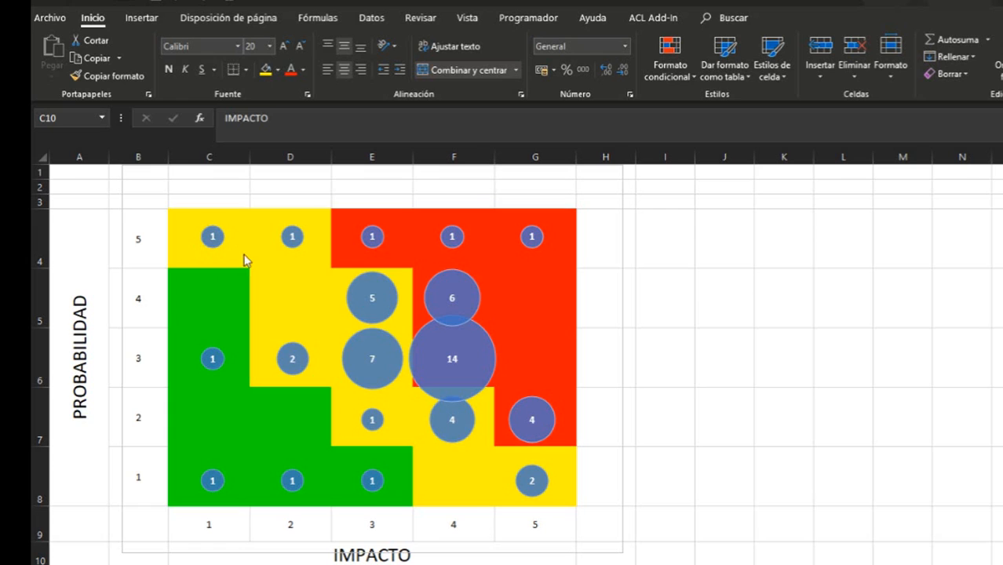
pyautogui.moveTo(375, 255)
pyautogui.moveTo(429, 342)
pyautogui.moveTo(459, 355)
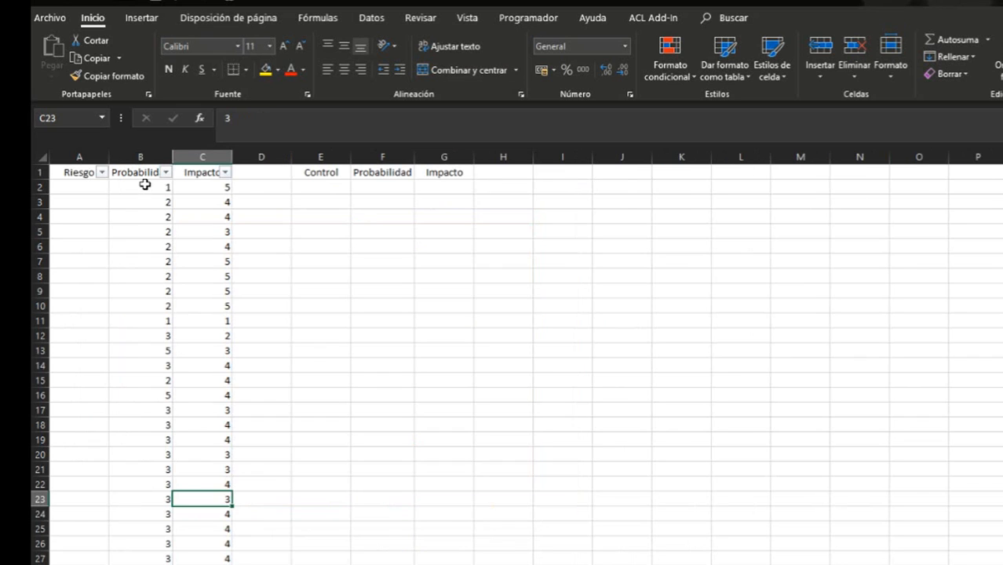
pyautogui.click(143, 187)
pyautogui.hotkey('ctrl', 'v')
pyautogui.moveTo(208, 194); pyautogui.dragTo(210, 307)
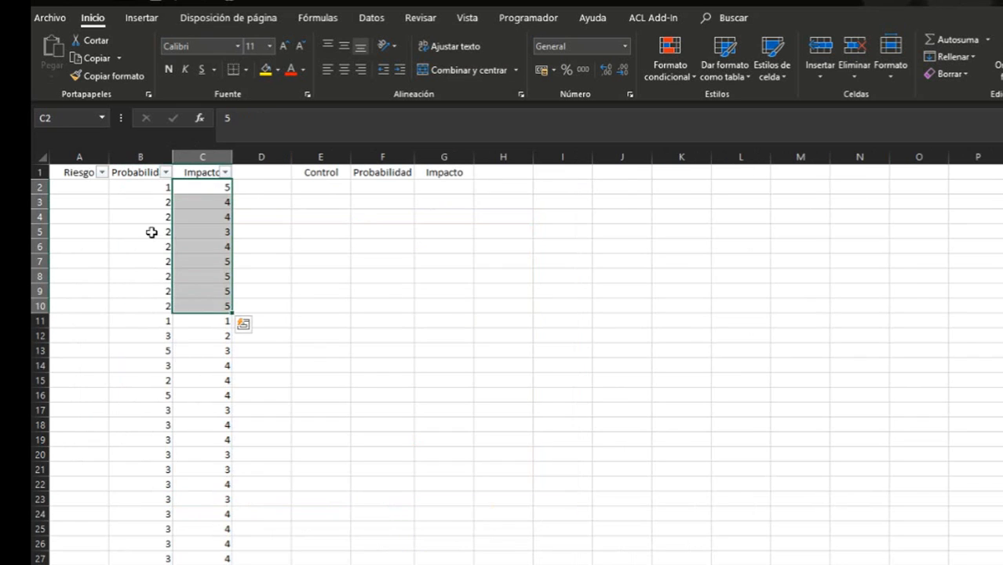
pyautogui.moveTo(150, 231); pyautogui.dragTo(150, 244)
pyautogui.scroll(-1, 191, 232)
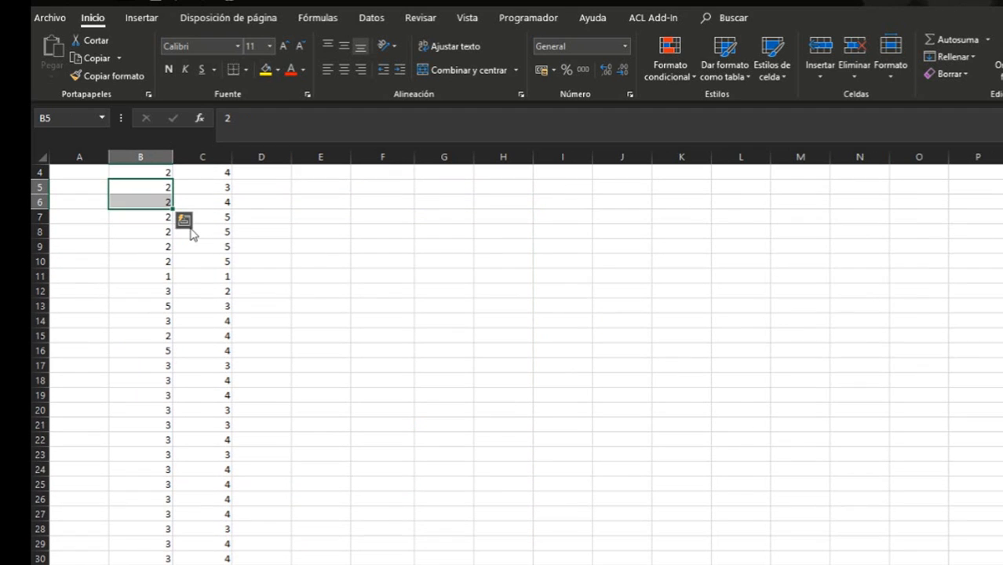
pyautogui.scroll(-19, 186, 273)
pyautogui.scroll(20, 158, 301)
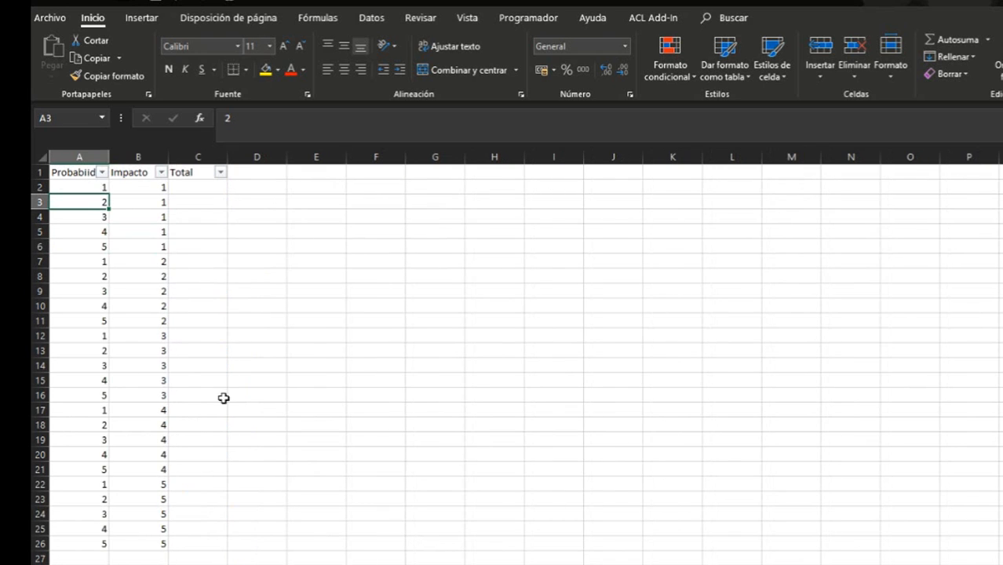
# Review the Probabilidad and Impacto combinations in columns A and B of the table with the Total column.
pyautogui.click(91, 188)
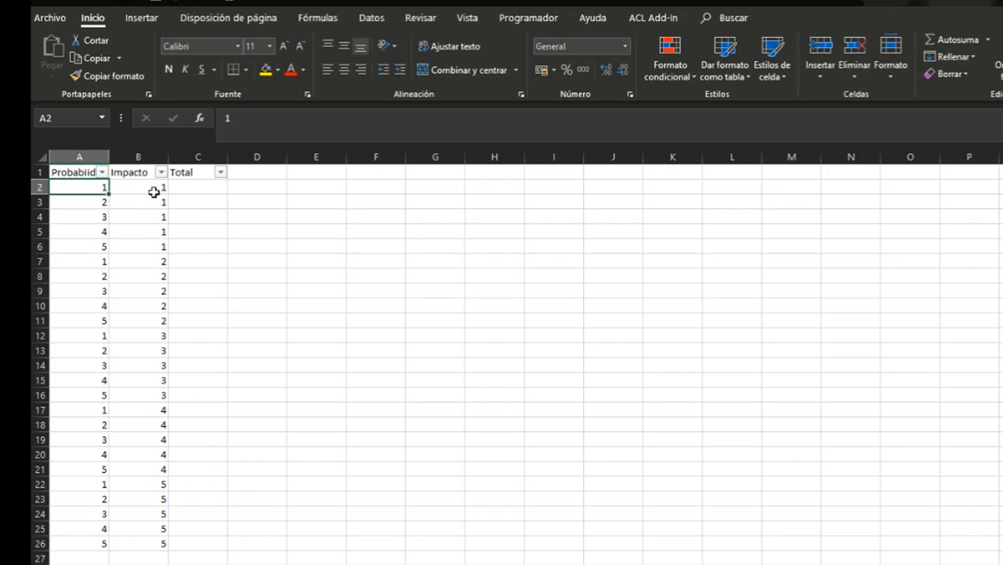
pyautogui.click(84, 202)
pyautogui.click(83, 274)
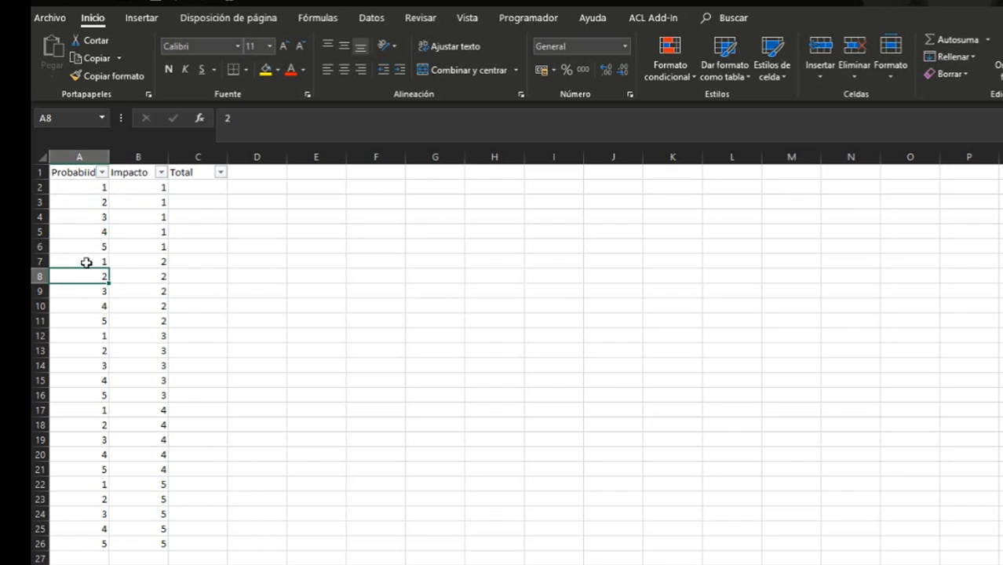
pyautogui.click(83, 187)
pyautogui.click(149, 187)
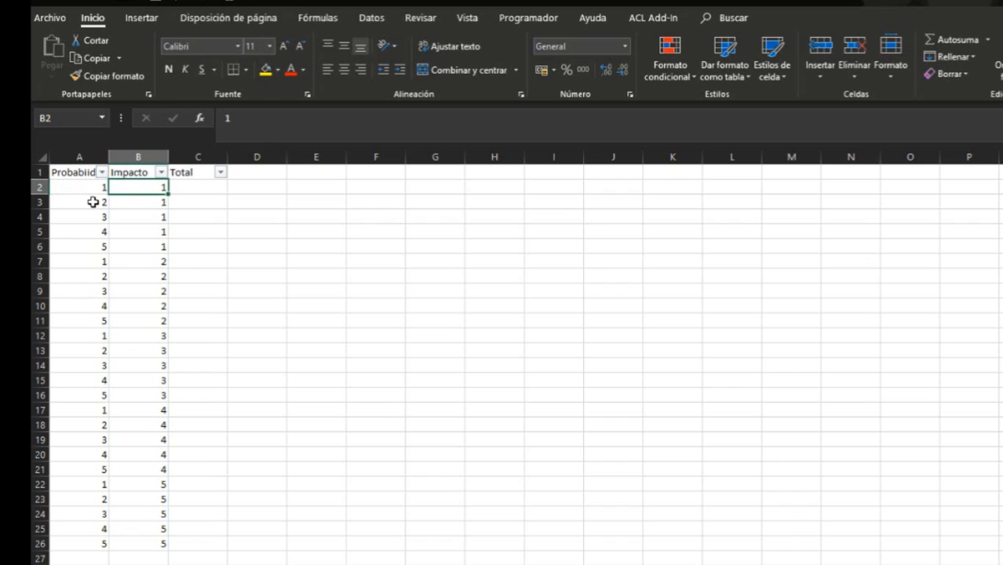
pyautogui.click(69, 201)
pyautogui.click(139, 203)
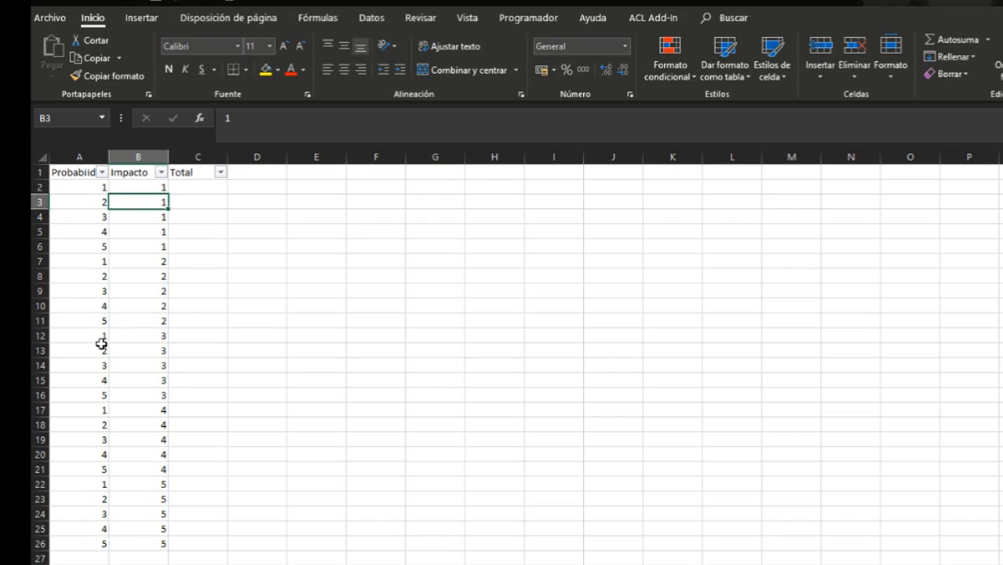
# Insert the CONTAR.SI.CONJUNTO function from the Usadas recientemente category in C2, the first cell under Total.
pyautogui.click(201, 187)
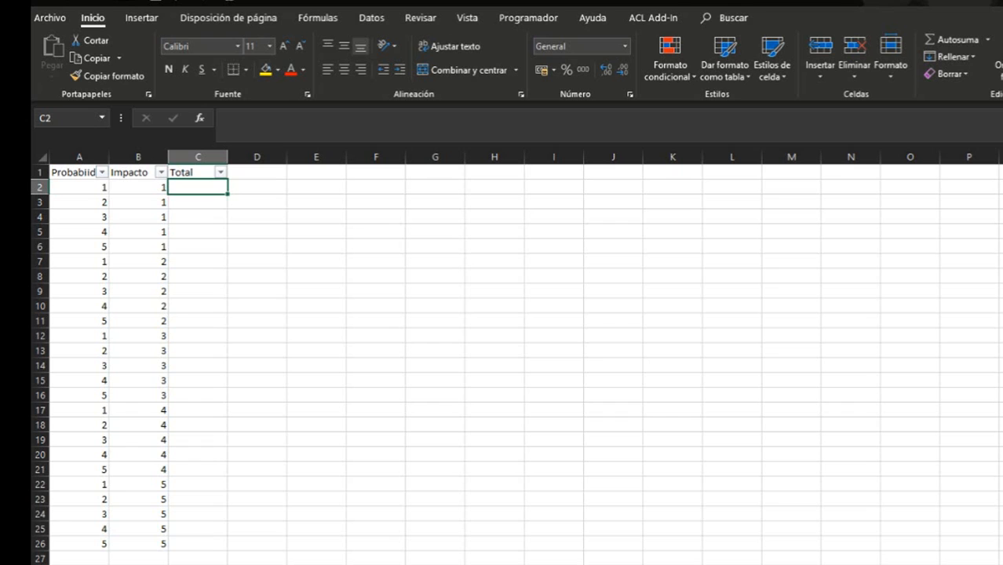
pyautogui.click(200, 118)
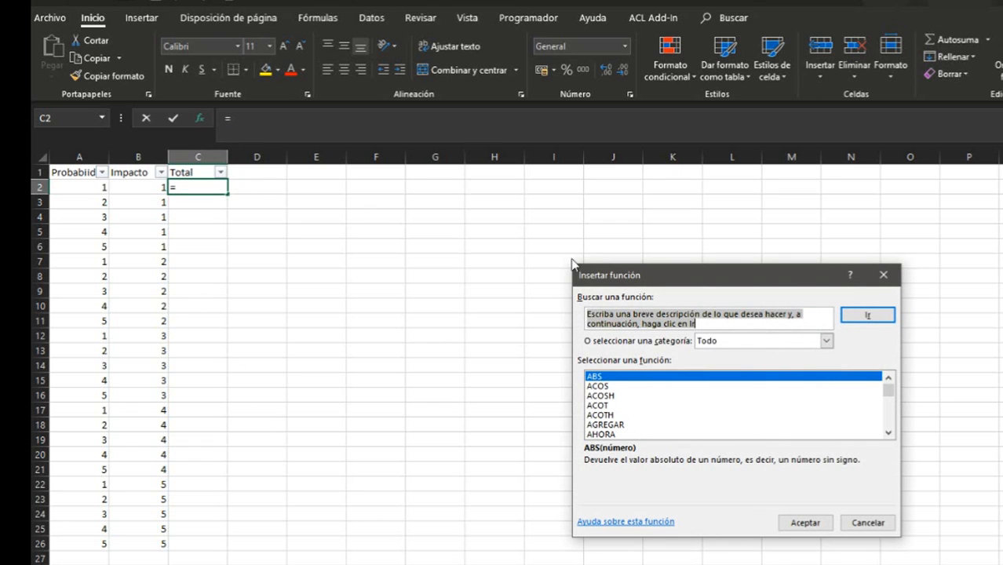
pyautogui.click(705, 346)
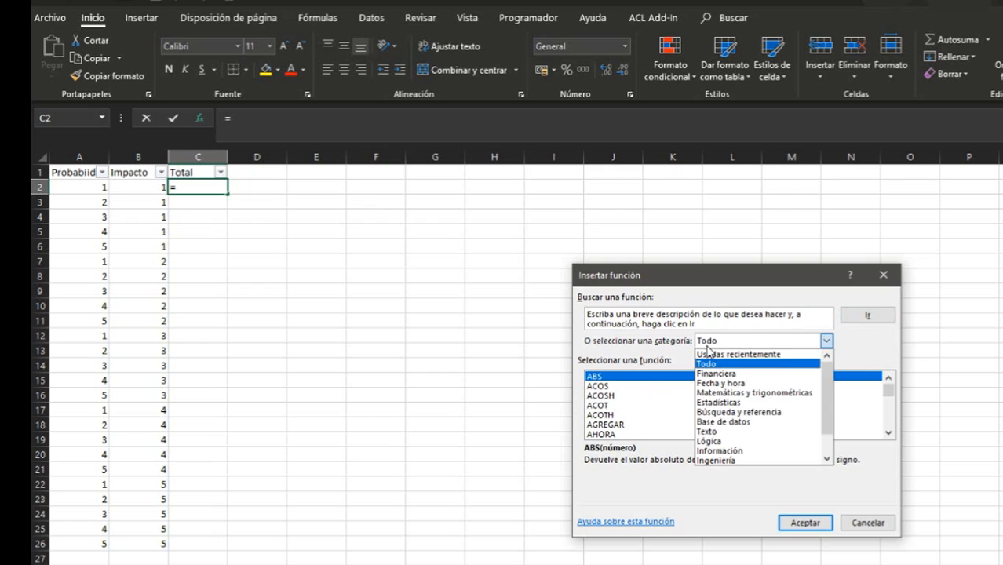
pyautogui.click(710, 350)
pyautogui.click(633, 386)
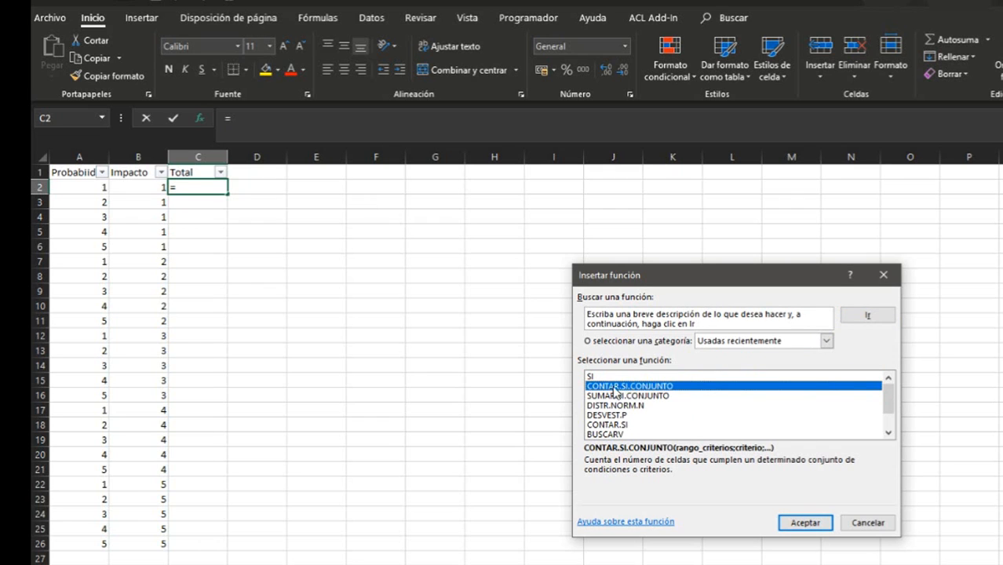
pyautogui.click(801, 522)
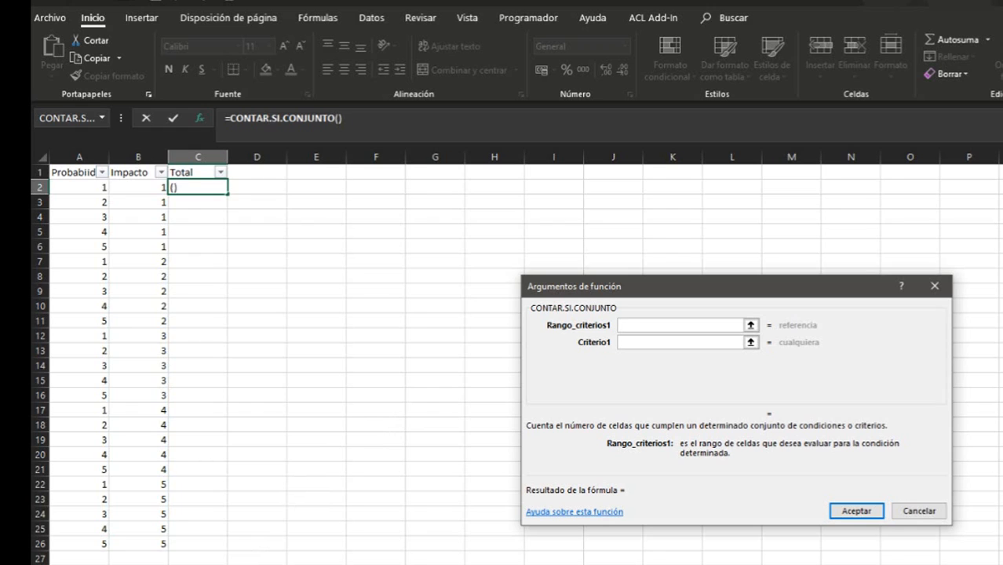
# Set Rango_criterios1 to the MR sheet's probability column, MR!B:B, and Criterio1 to A2.
pyautogui.click(205, 563)
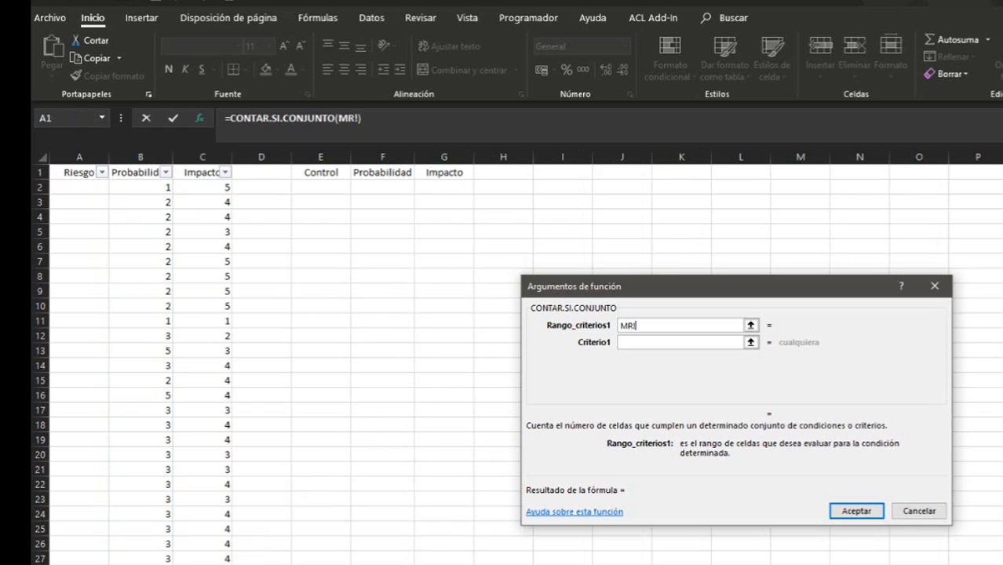
pyautogui.click(141, 153)
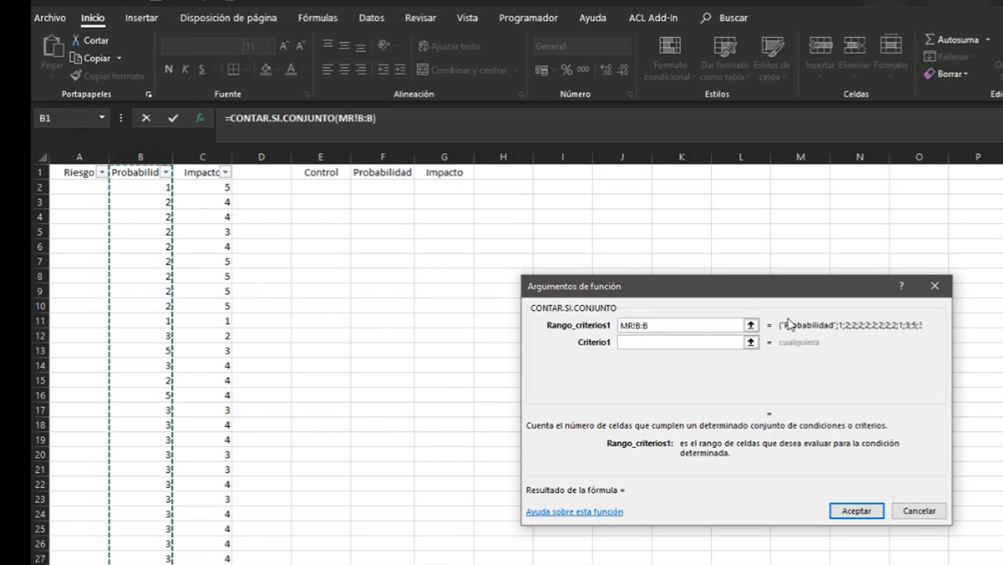
pyautogui.click(703, 339)
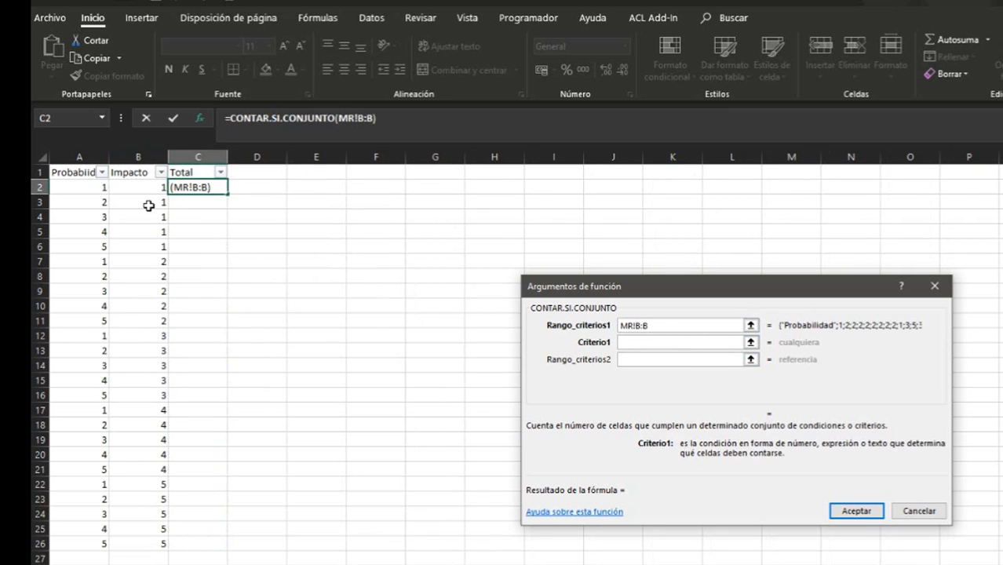
pyautogui.click(92, 192)
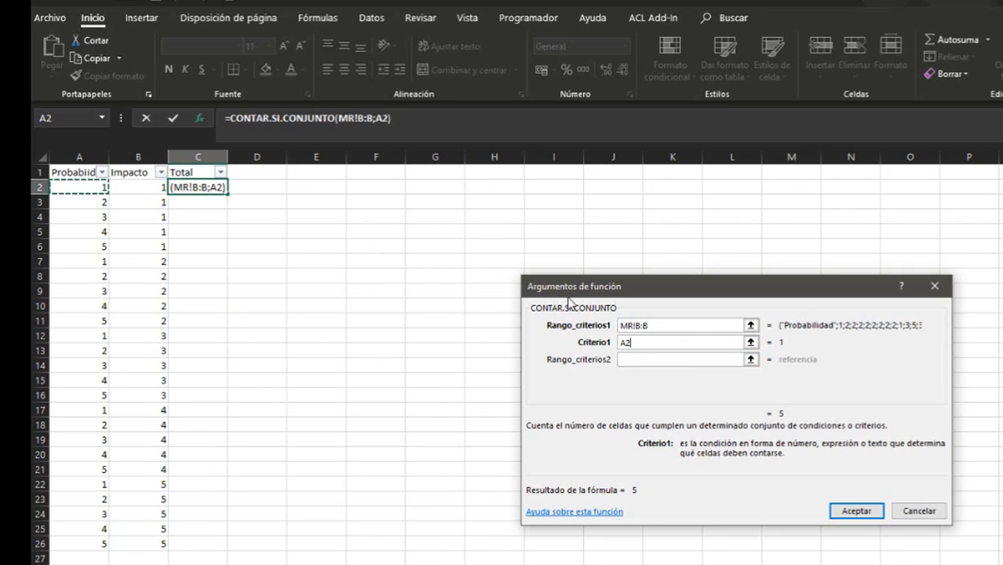
# Set Rango_criterios2 to the MR sheet's impact column, MR!C:C, and Criterio2 to B2.
pyautogui.click(625, 360)
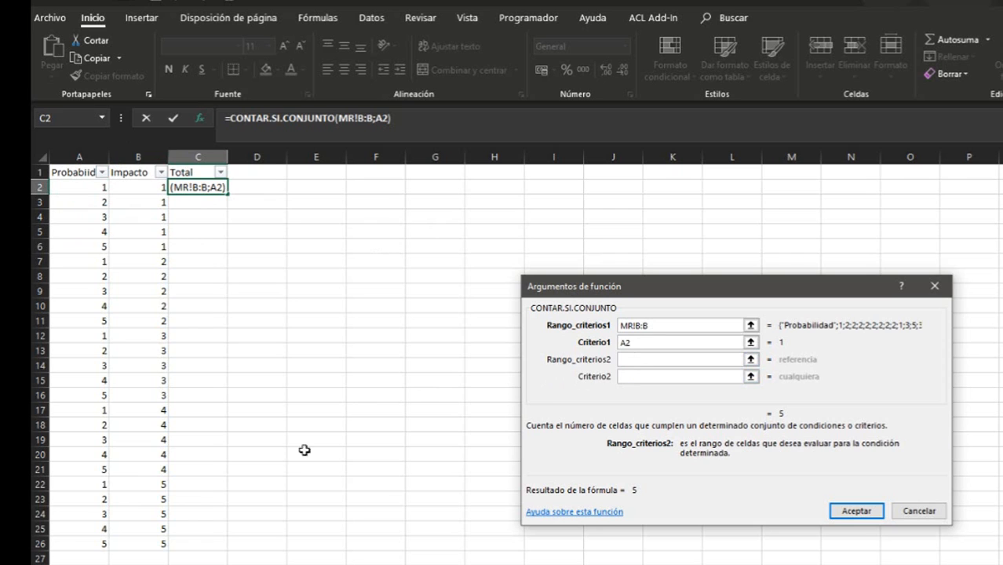
pyautogui.click(169, 564)
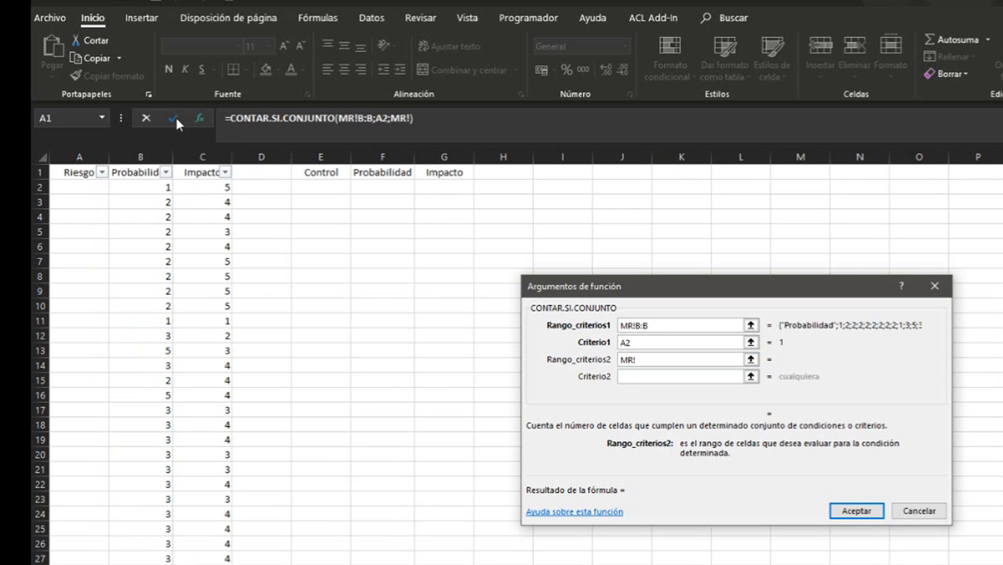
pyautogui.click(203, 153)
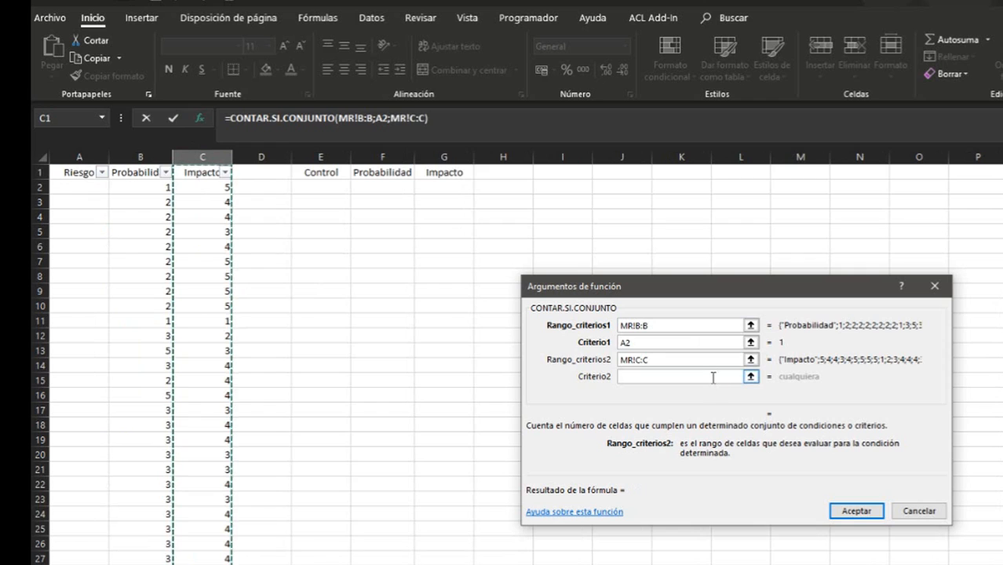
pyautogui.click(712, 377)
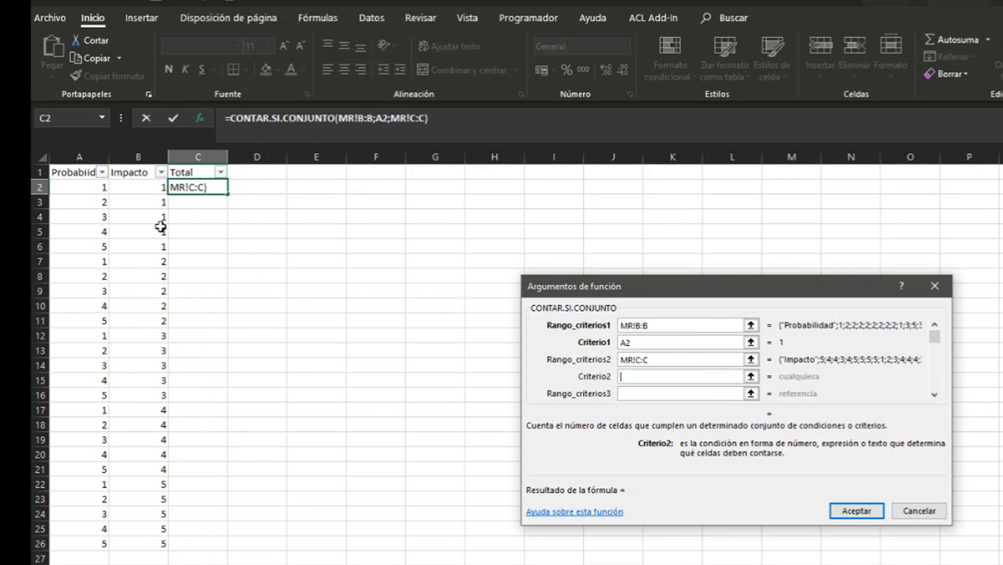
pyautogui.click(138, 190)
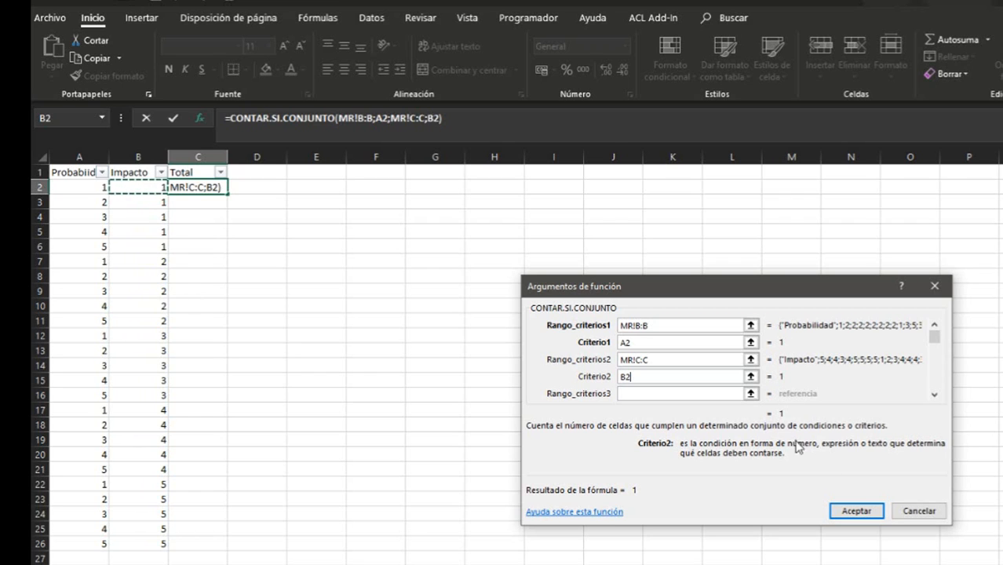
# Make both criteria ranges absolute as MR!$B:$B and MR!$C:$C.
pyautogui.click(634, 330)
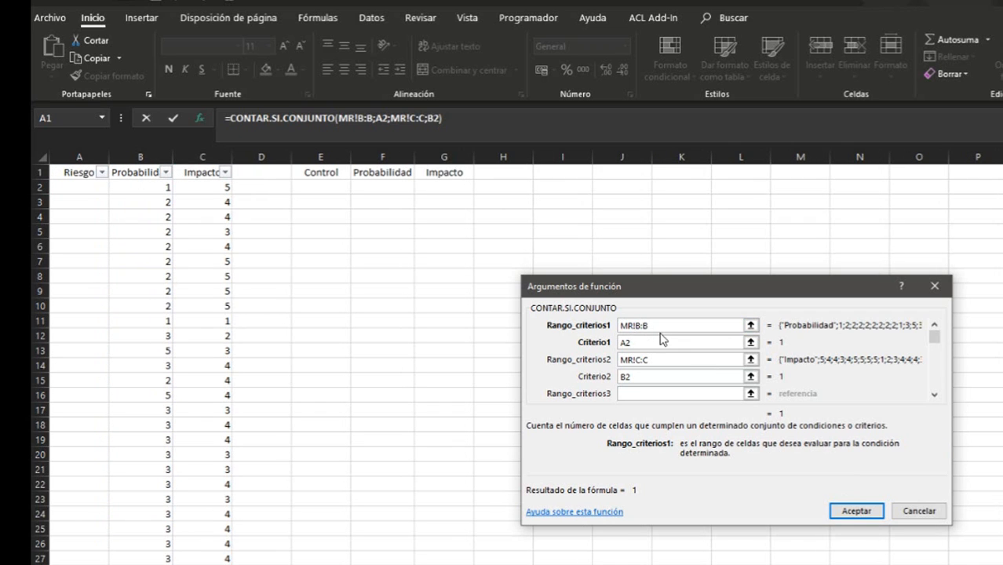
pyautogui.press('F4')
pyautogui.click(636, 362)
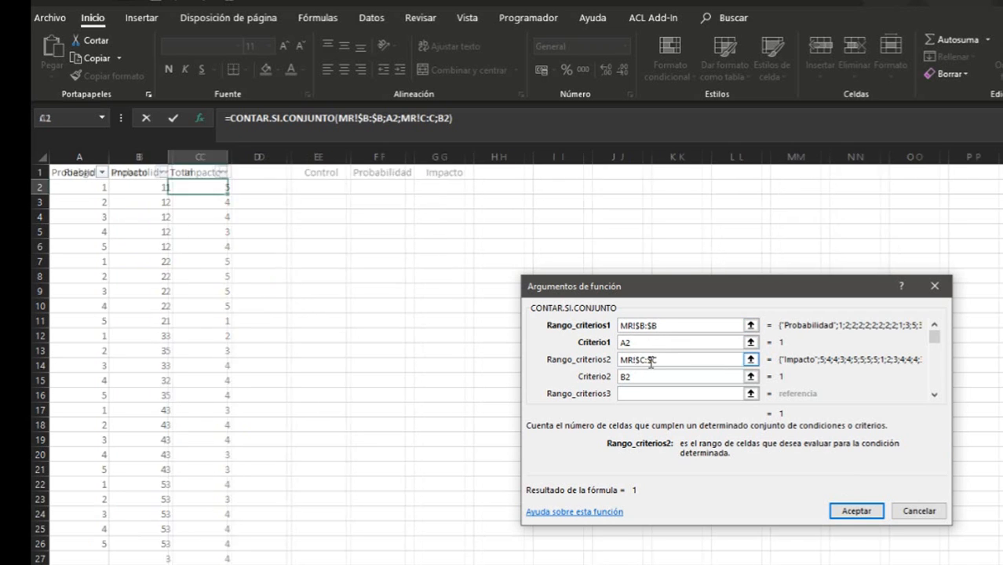
pyautogui.press('F4')
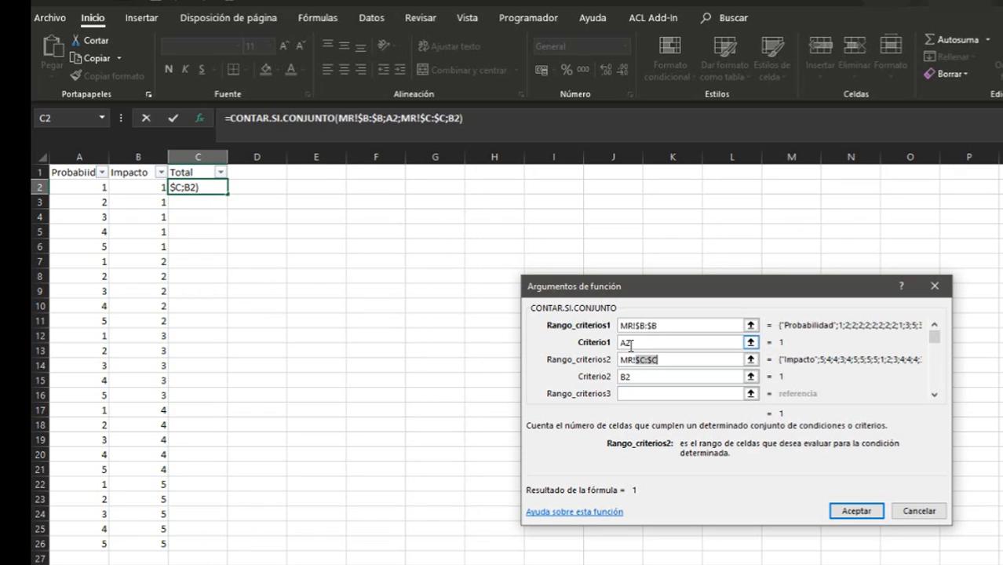
# Confirm the CONTAR.SI.CONJUNTO formula in C2 and fill it down the Total column through row 26.
pyautogui.click(637, 342)
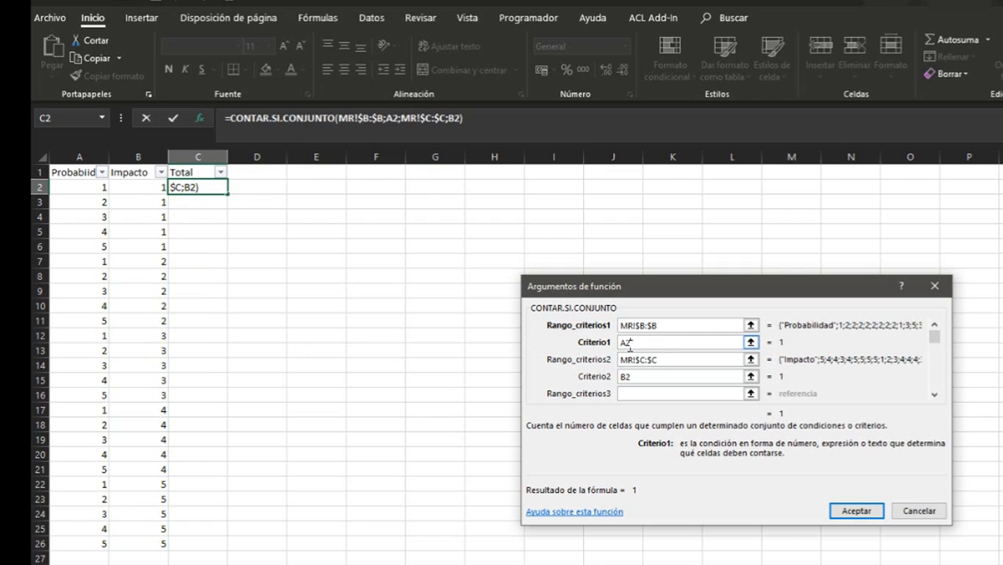
pyautogui.click(838, 507)
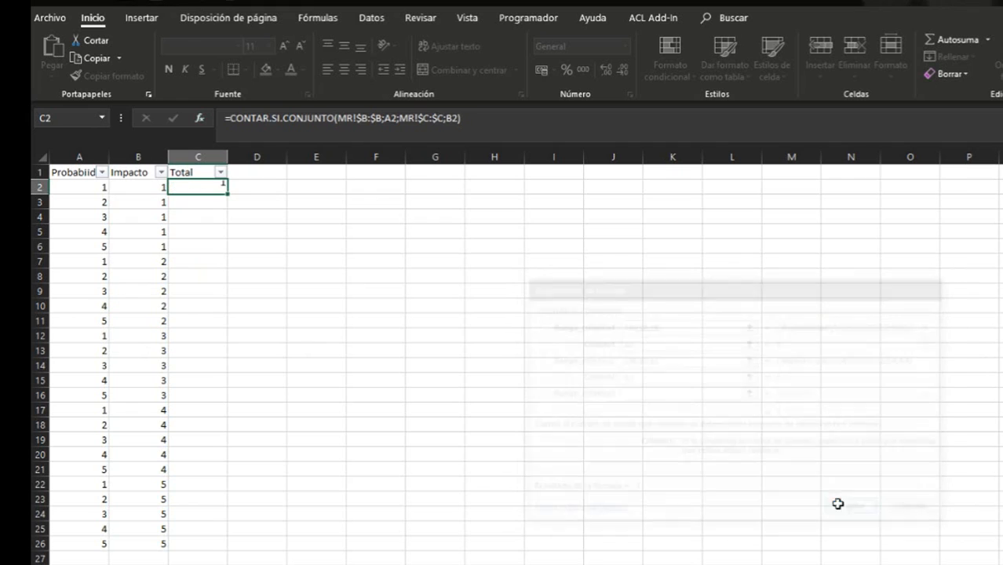
pyautogui.doubleClick(226, 196)
pyautogui.click(241, 424)
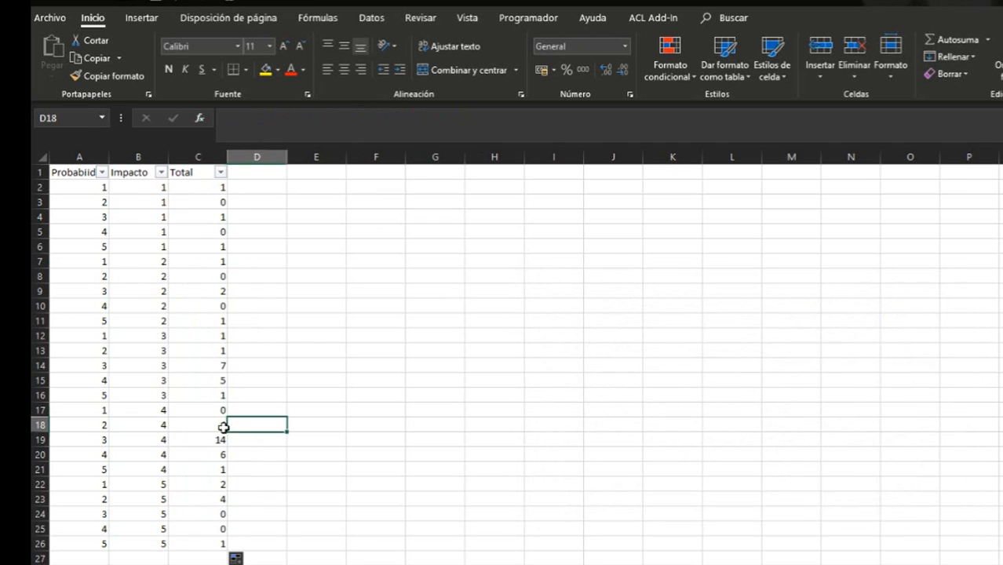
pyautogui.click(40, 440)
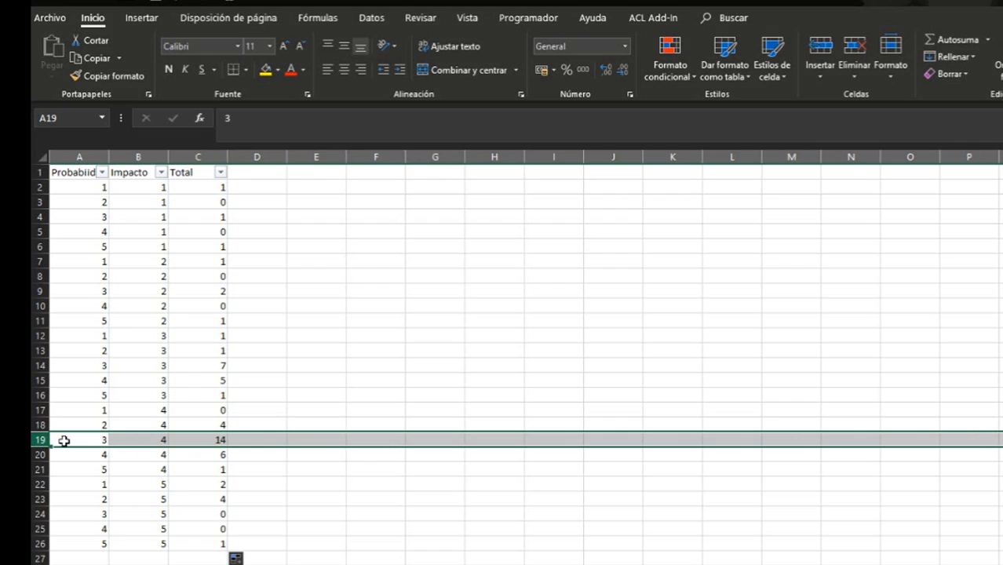
pyautogui.click(139, 440)
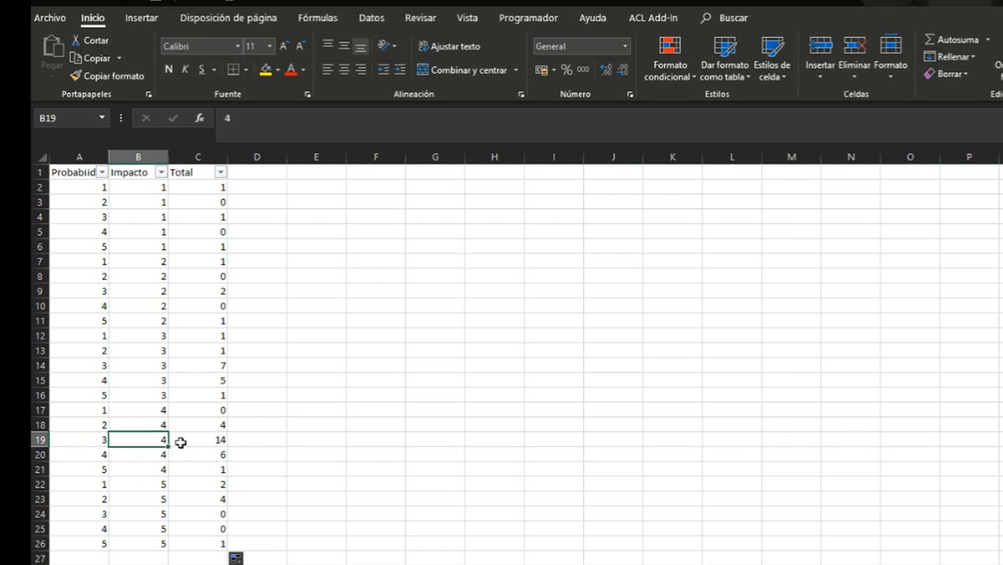
pyautogui.click(211, 442)
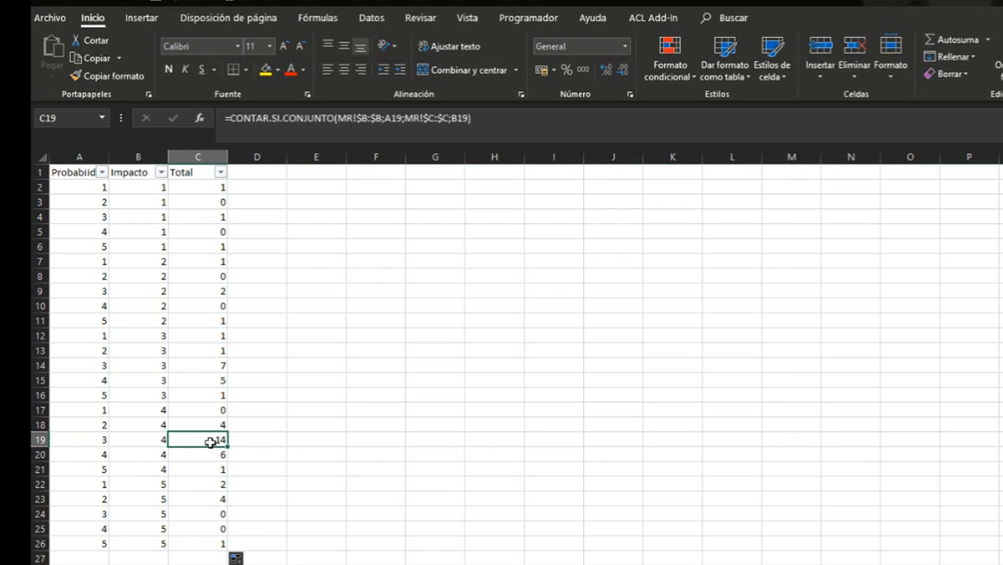
# Copy the CONTAR.SI.CONJUNTO formula text from C2 without its equals sign, and clear the cell.
pyautogui.click(214, 201)
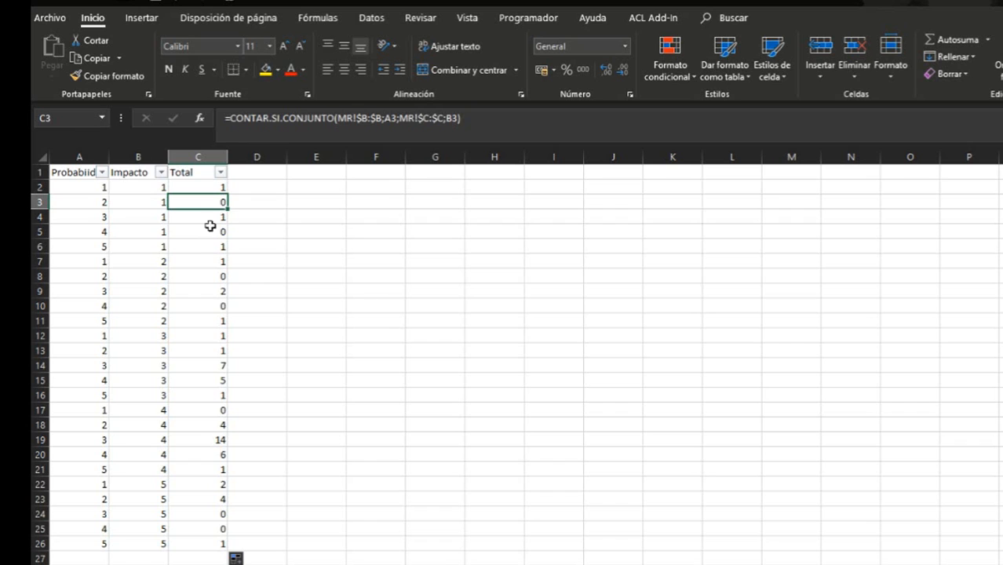
pyautogui.click(208, 188)
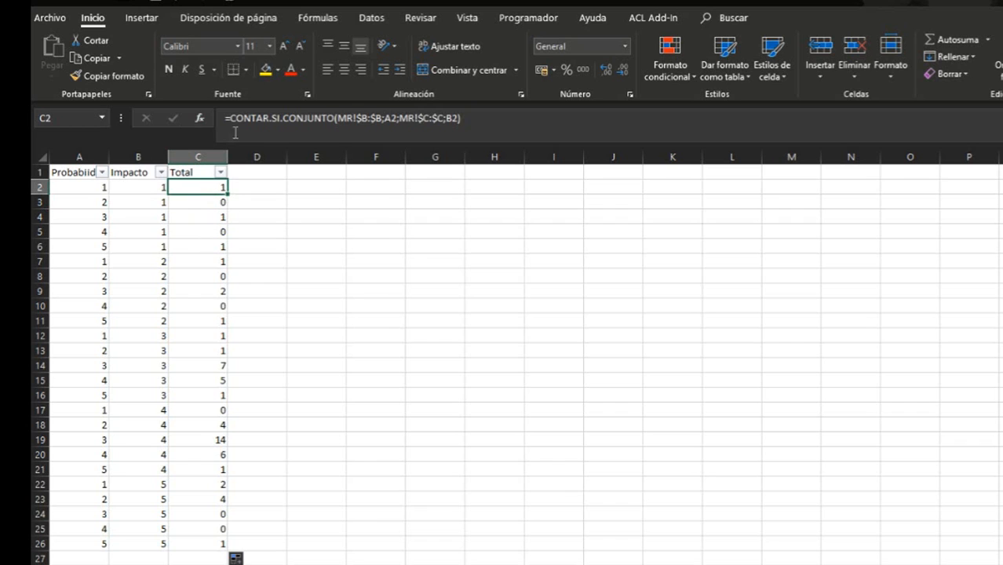
pyautogui.moveTo(483, 127); pyautogui.dragTo(259, 122)
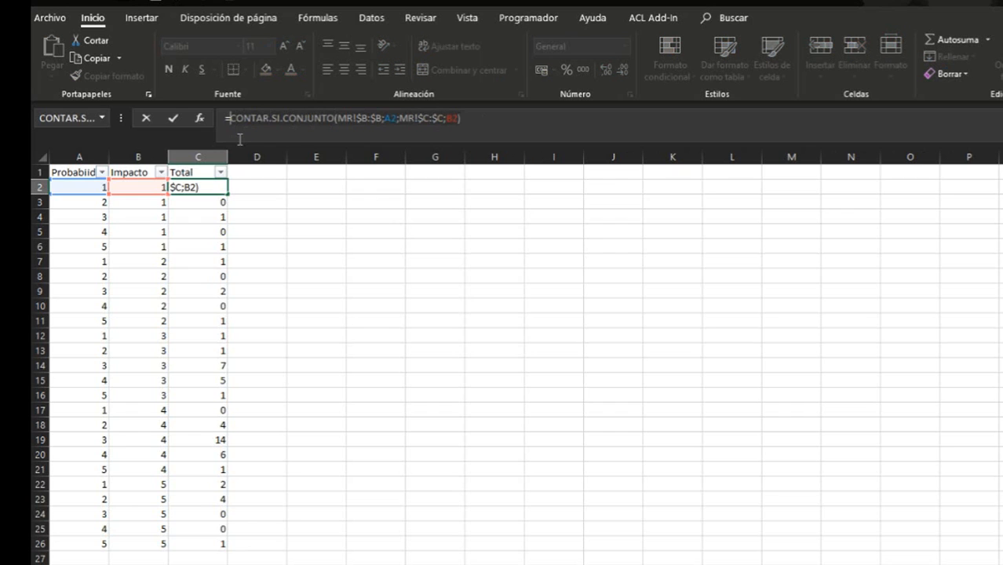
pyautogui.press('Escape')
pyautogui.press('Delete')
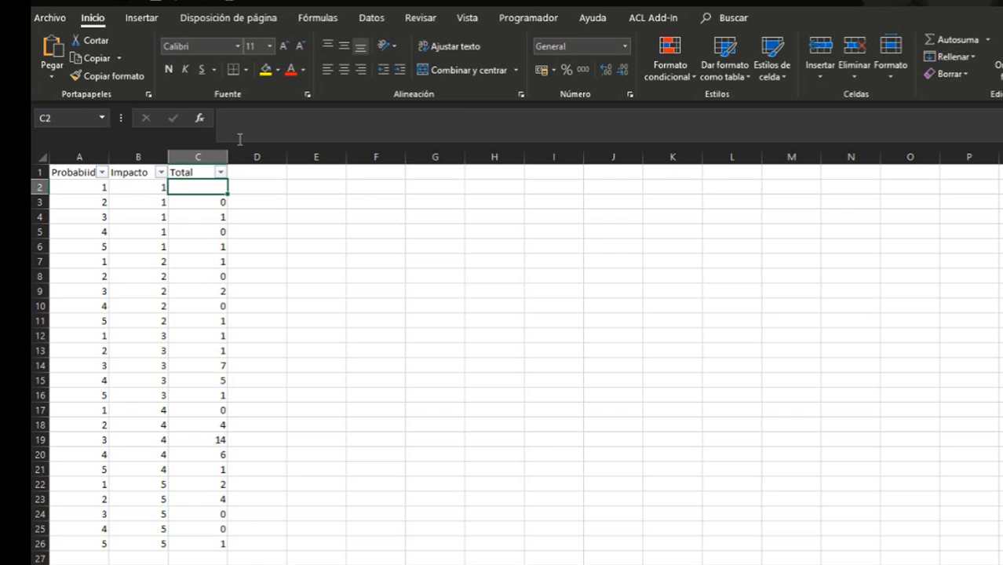
# Insert the SI function in C2 with CONTAR.SI.CONJUNTO(MR!$B:$B;A2;MR!$C:$C;B2) = 0 as Prueba_lógica.
pyautogui.click(201, 119)
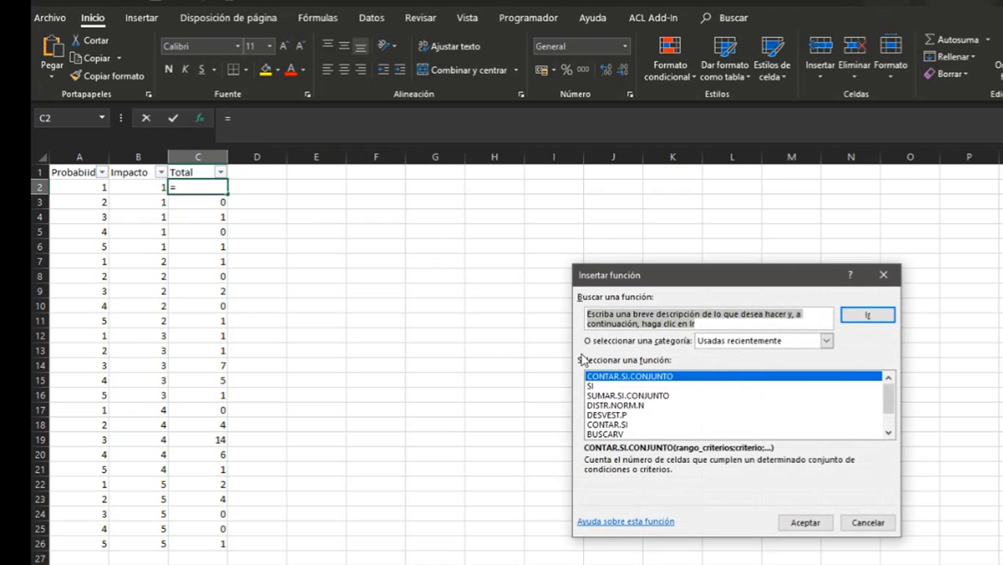
pyautogui.click(593, 386)
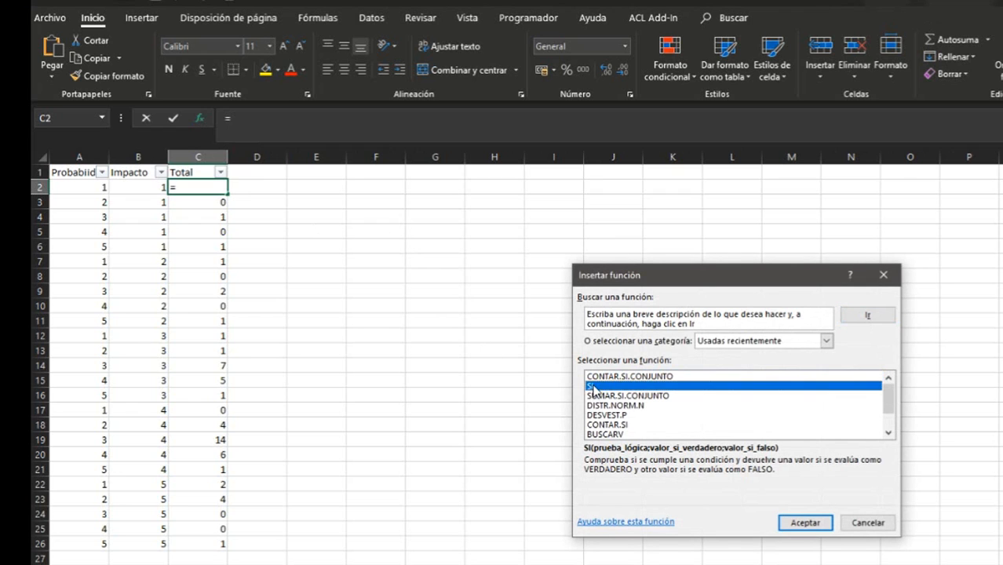
pyautogui.click(797, 522)
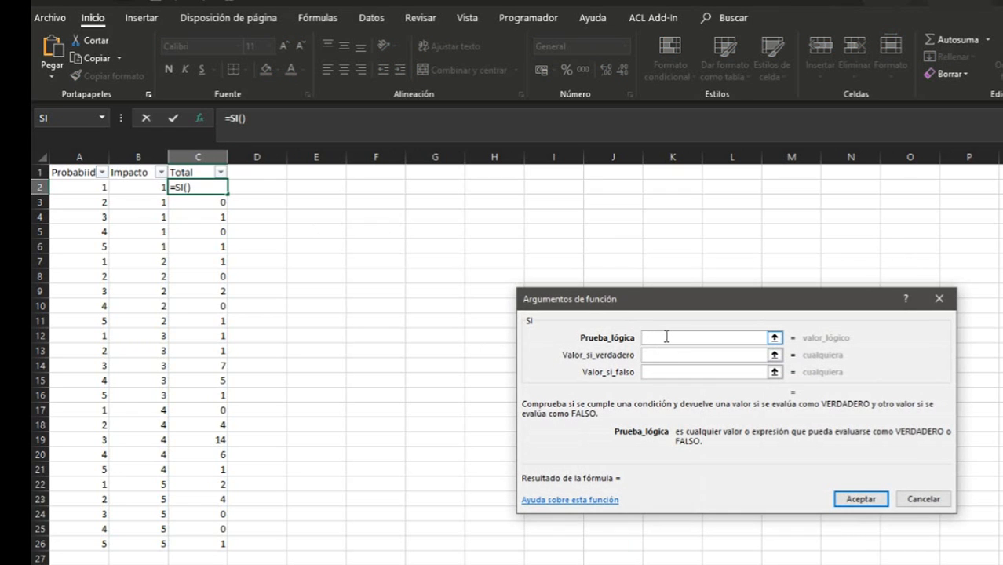
pyautogui.hotkey('ctrl', 'v')
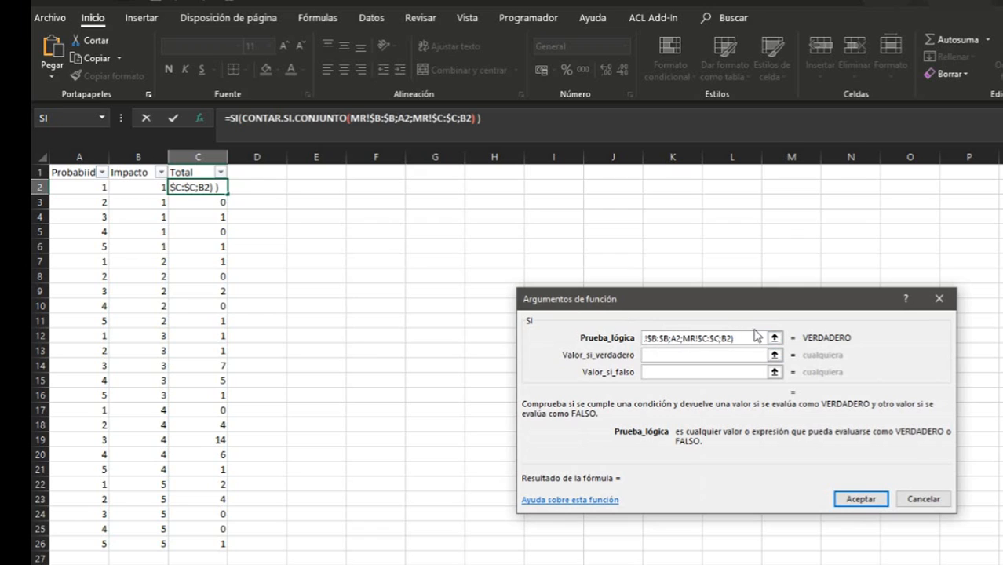
pyautogui.write('= 0')
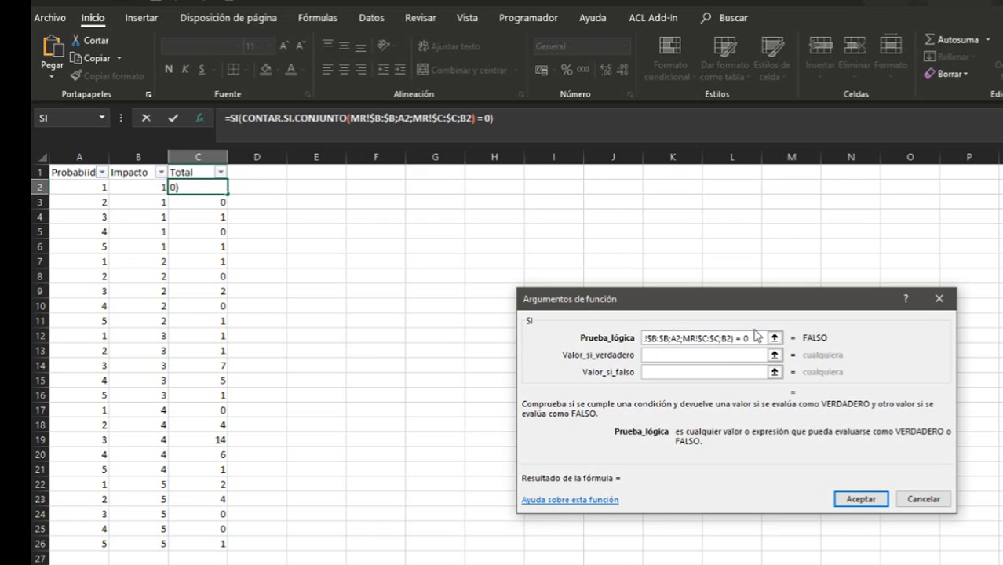
# Complete the SI function with "" as Valor_si_verdadero and the copied CONTAR.SI.CONJUNTO formula as Valor_si_falso.
pyautogui.click(710, 356)
pyautogui.write('""')
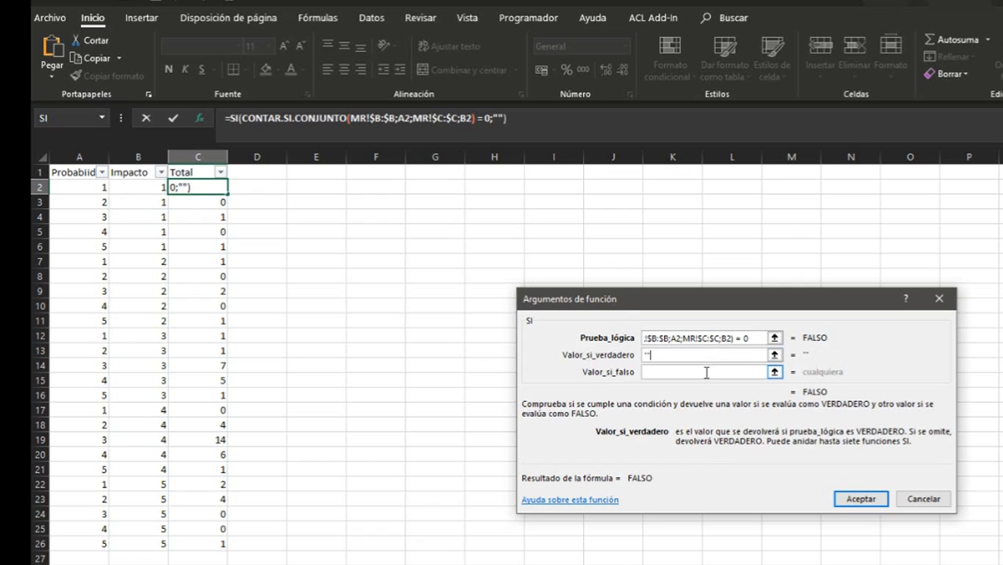
pyautogui.click(708, 373)
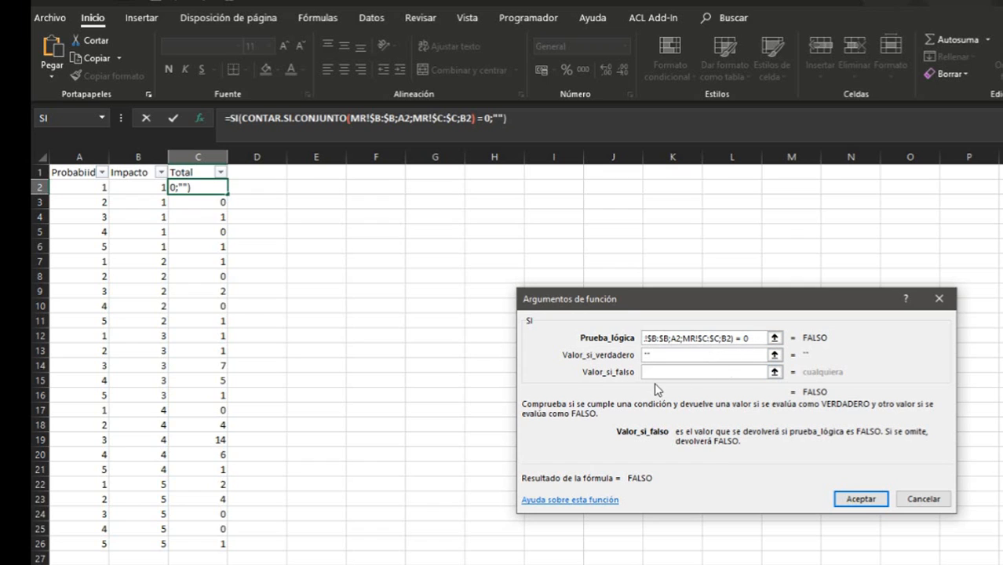
pyautogui.write('CONTAR.SI.CONJUNTO(MR!$B:$B;A2;MR!$C:$C;B2)')
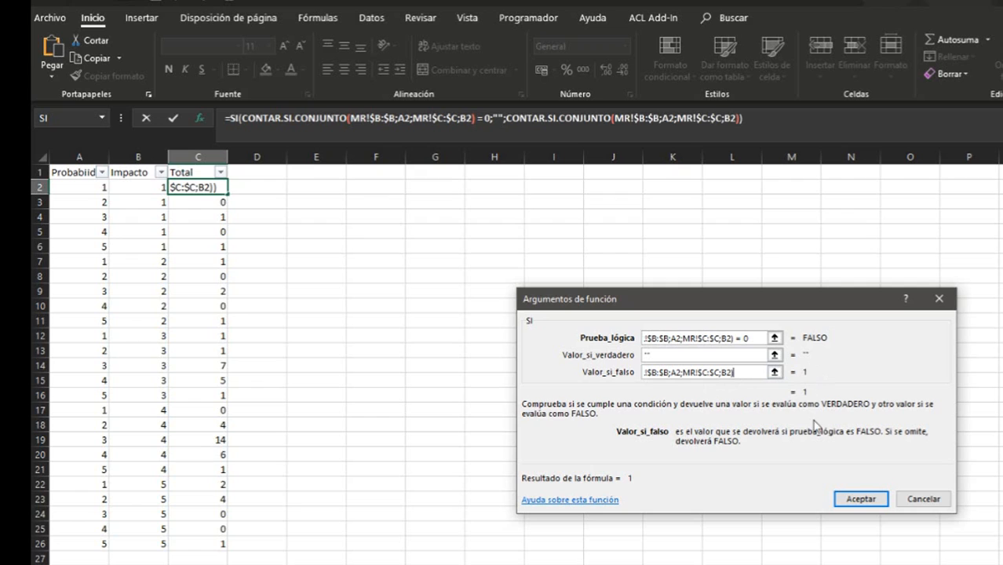
pyautogui.click(858, 500)
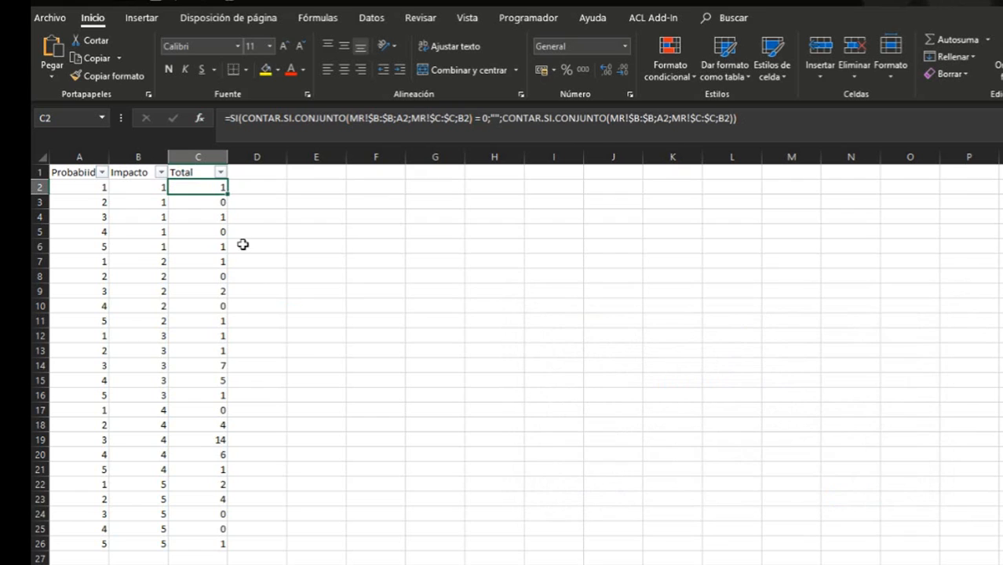
# Fill the SI formula from C2 down the Total column through row 26.
pyautogui.doubleClick(228, 193)
pyautogui.click(202, 305)
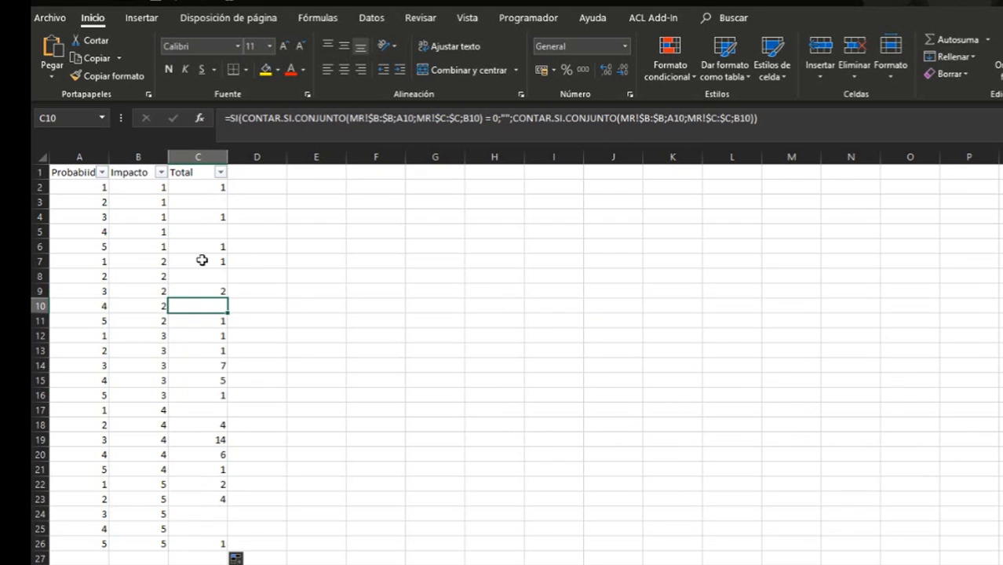
pyautogui.click(206, 205)
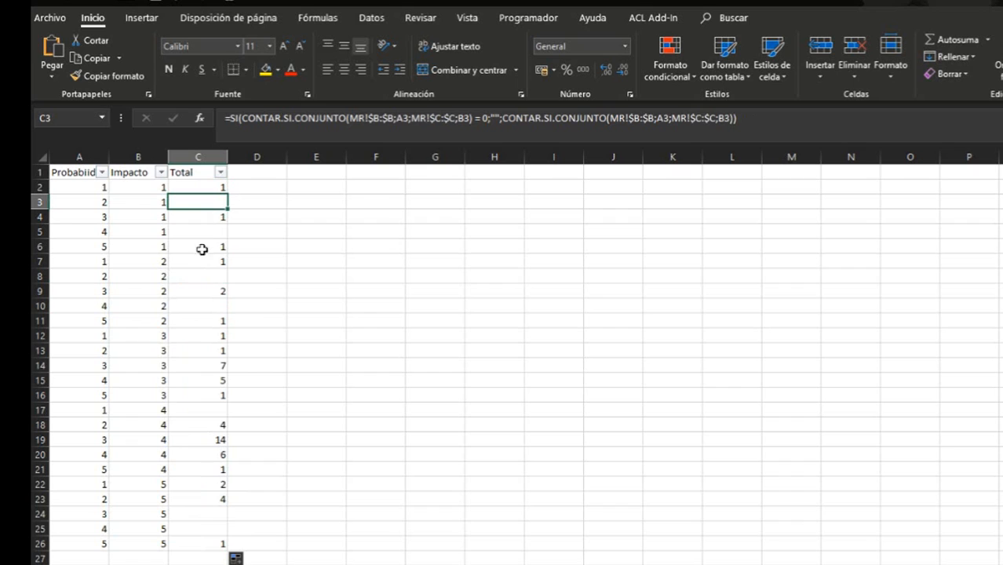
pyautogui.click(216, 410)
pyautogui.click(216, 513)
pyautogui.click(215, 528)
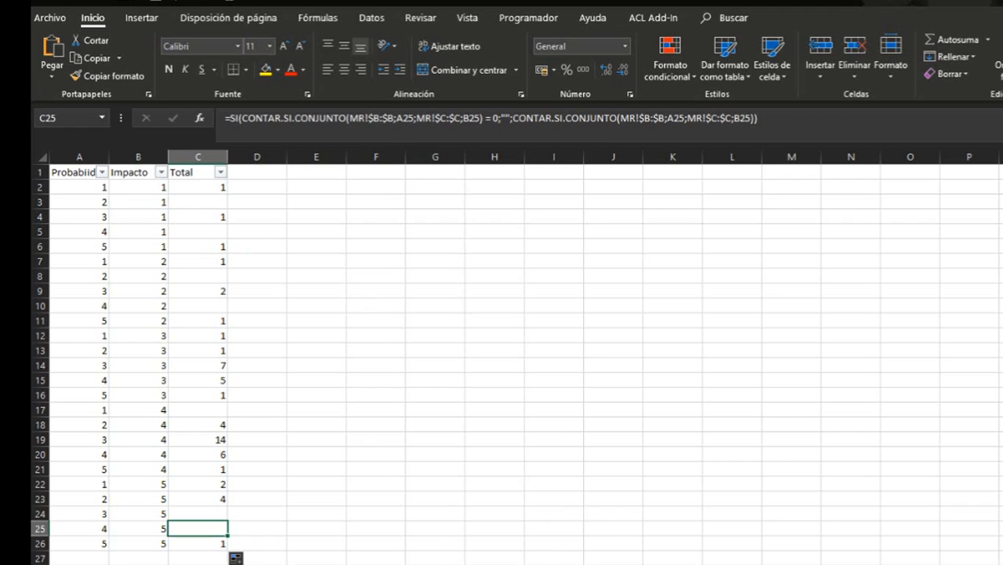
# Switch to the sheet with the empty colour matrix and examine its green, yellow and red cells by probability and impact.
pyautogui.click(235, 563)
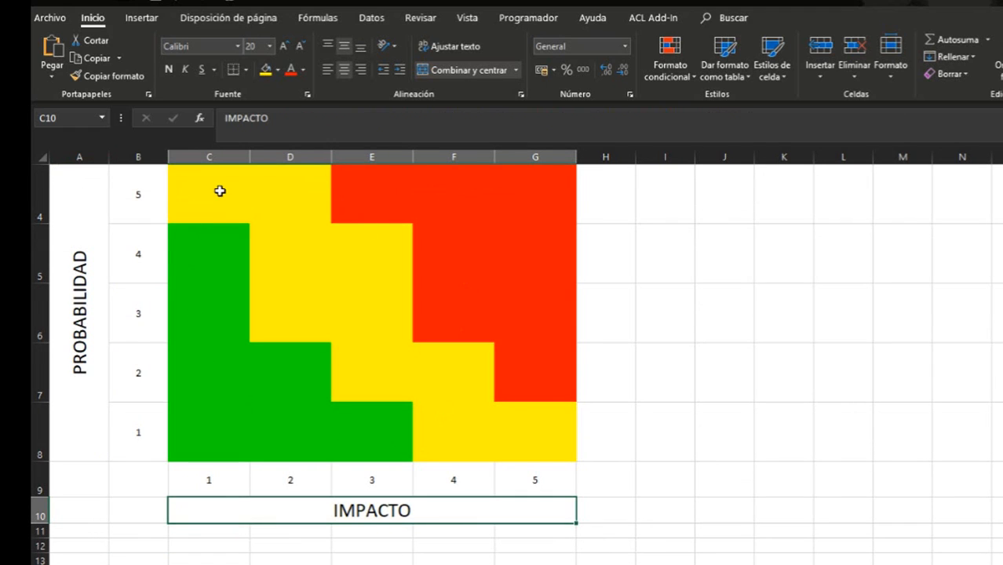
pyautogui.click(187, 209)
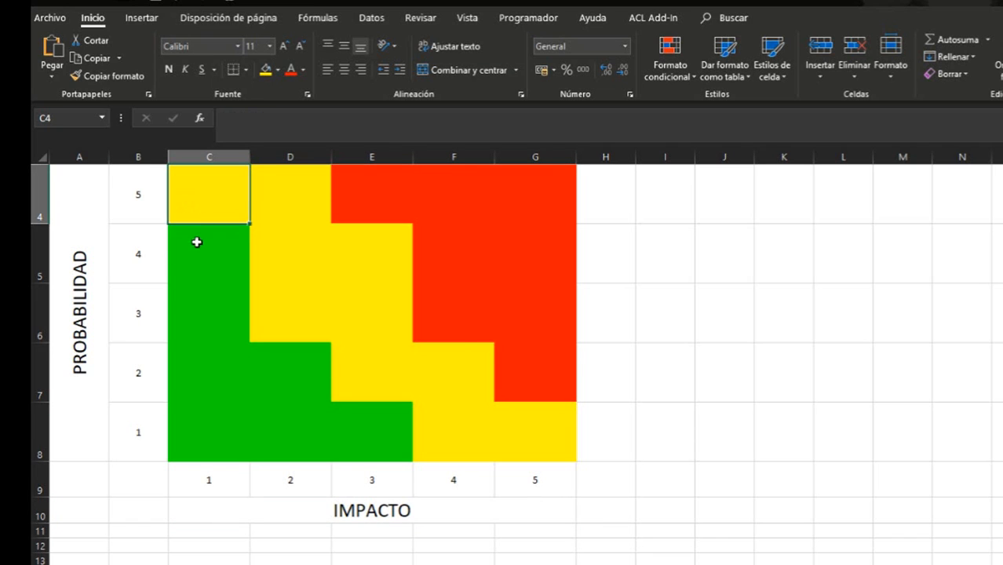
pyautogui.click(197, 253)
pyautogui.click(198, 305)
pyautogui.click(198, 347)
pyautogui.click(202, 420)
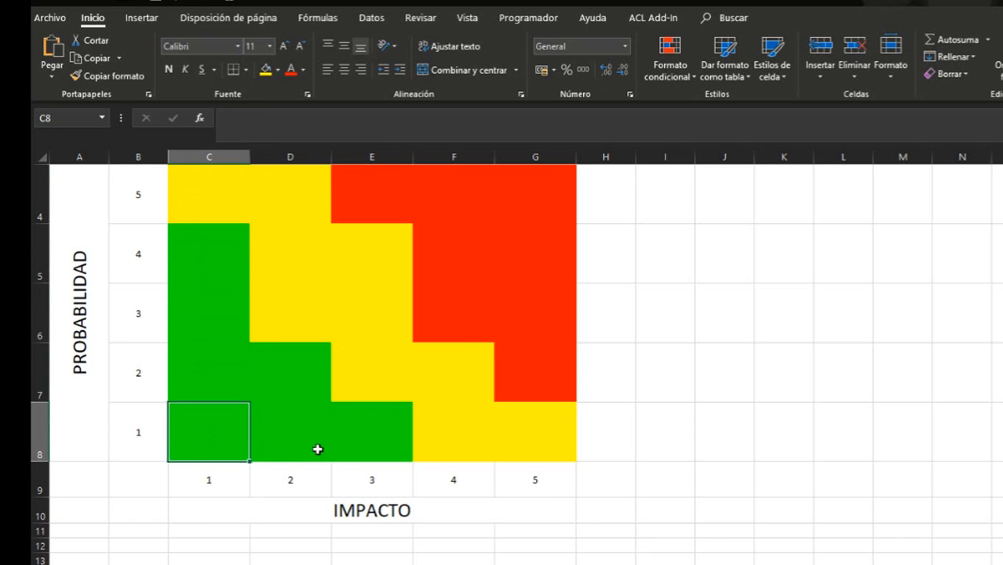
pyautogui.click(339, 440)
pyautogui.click(298, 383)
pyautogui.click(508, 427)
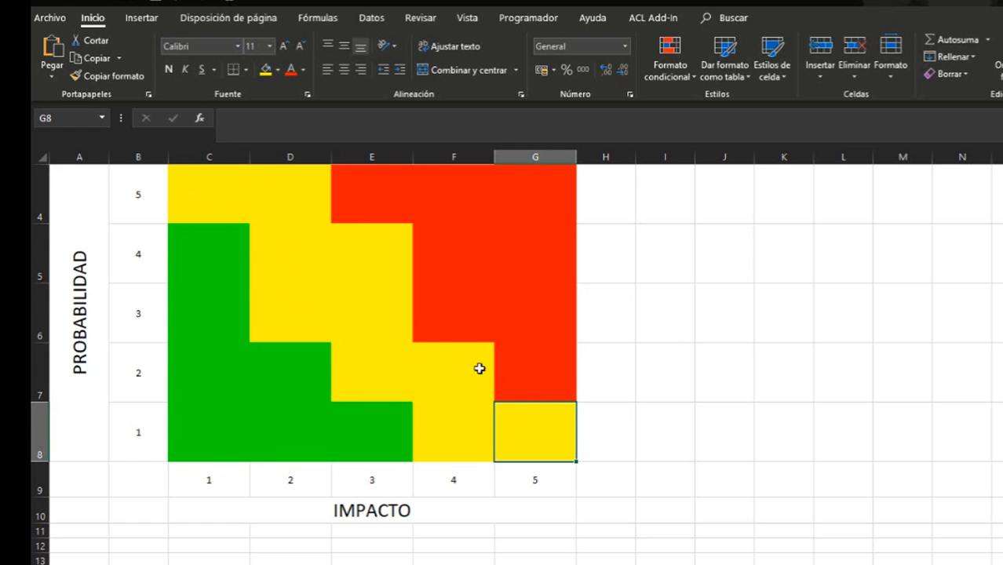
pyautogui.click(217, 208)
pyautogui.click(275, 204)
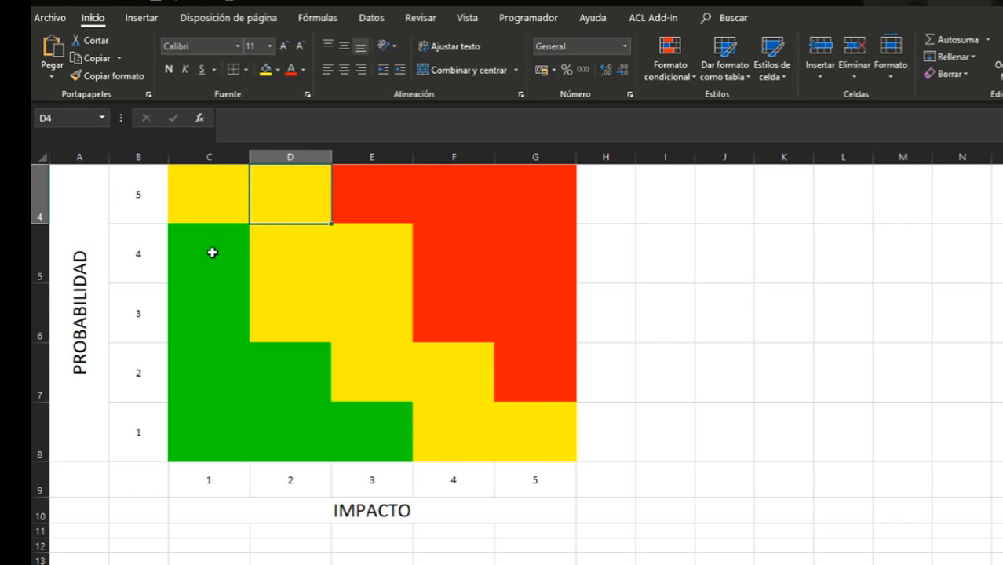
pyautogui.click(213, 252)
pyautogui.click(408, 564)
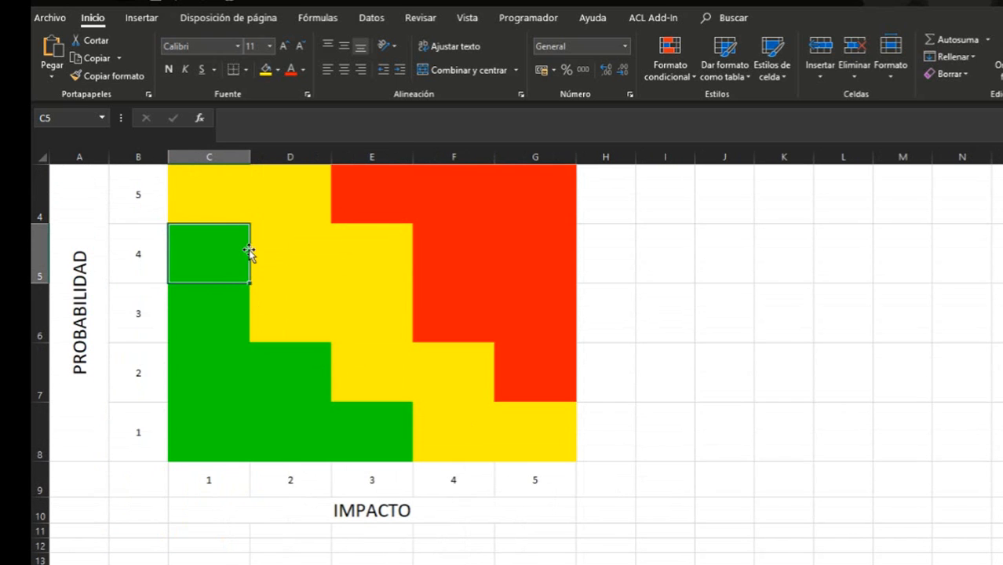
pyautogui.click(202, 206)
pyautogui.click(491, 208)
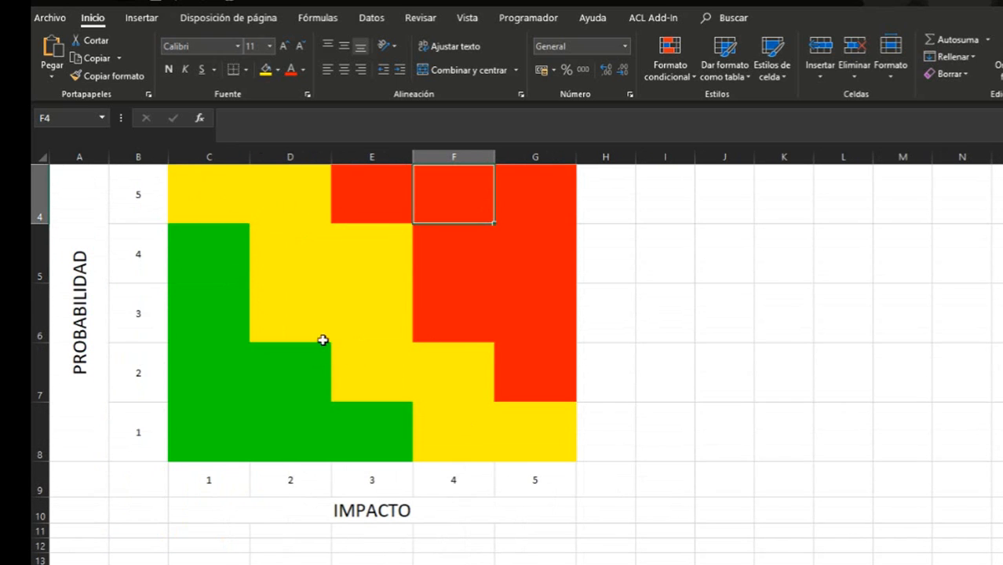
pyautogui.click(198, 215)
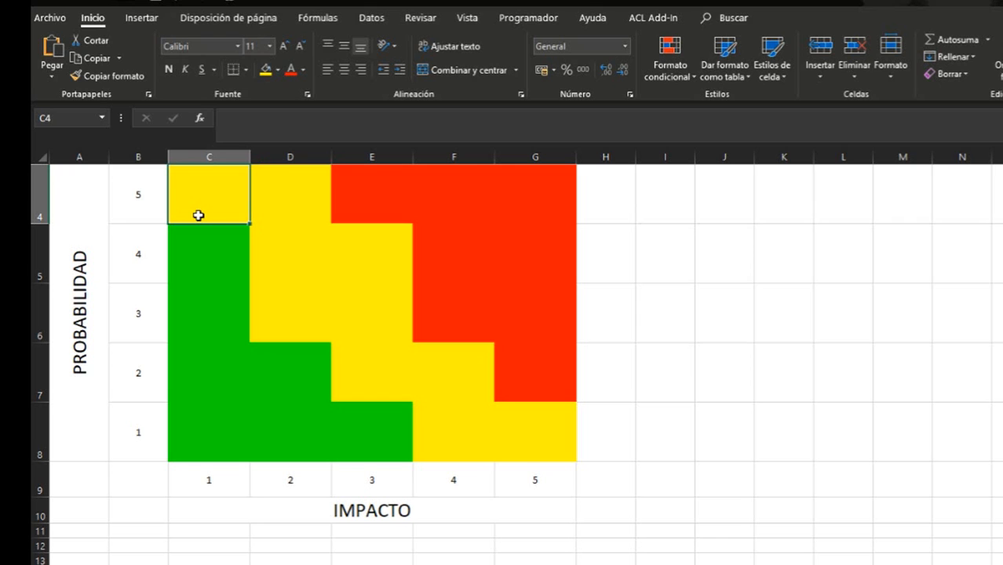
pyautogui.click(201, 260)
pyautogui.press('Down')
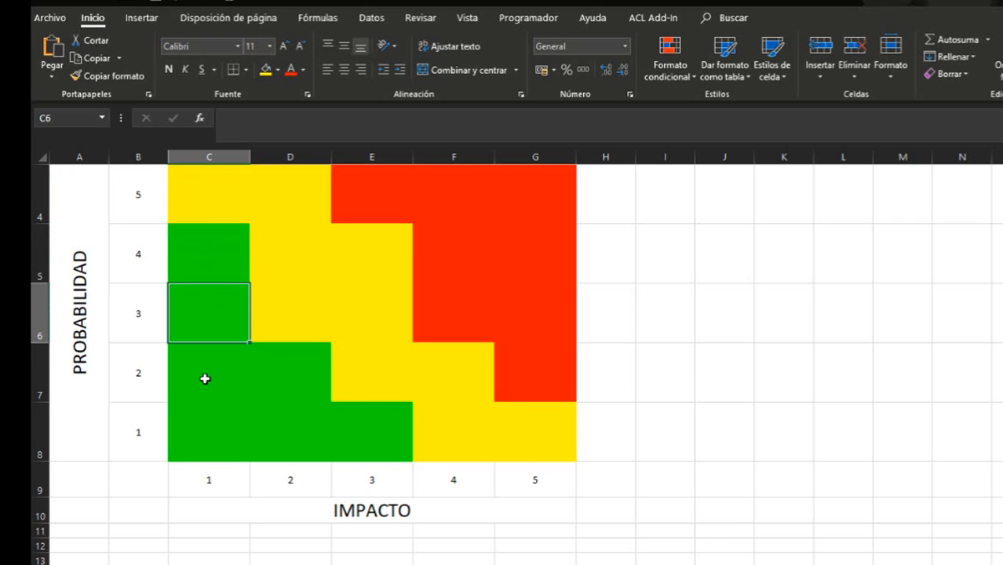
pyautogui.click(202, 373)
pyautogui.click(202, 423)
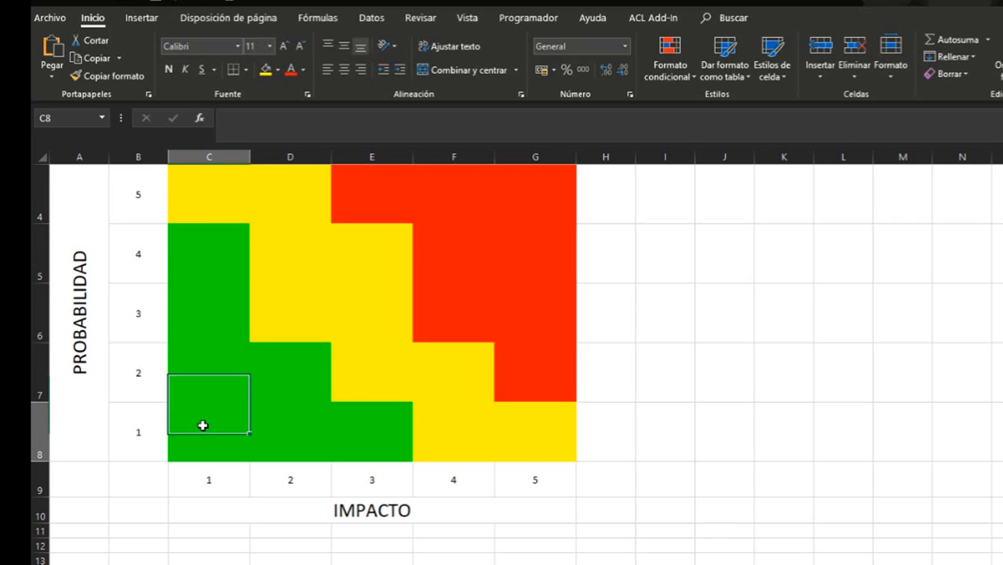
pyautogui.click(212, 246)
pyautogui.click(211, 322)
pyautogui.click(533, 428)
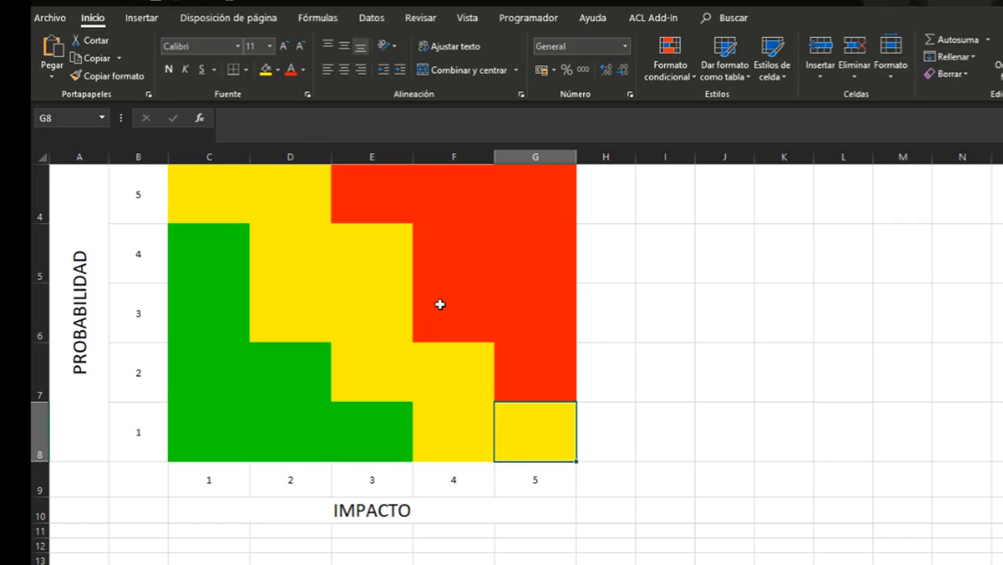
pyautogui.click(297, 252)
pyautogui.click(378, 331)
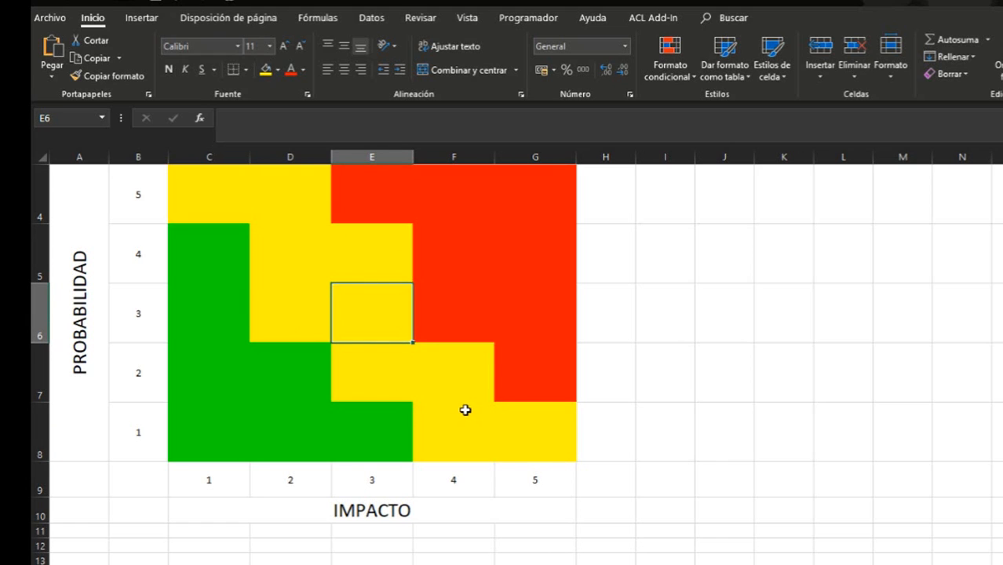
pyautogui.click(549, 439)
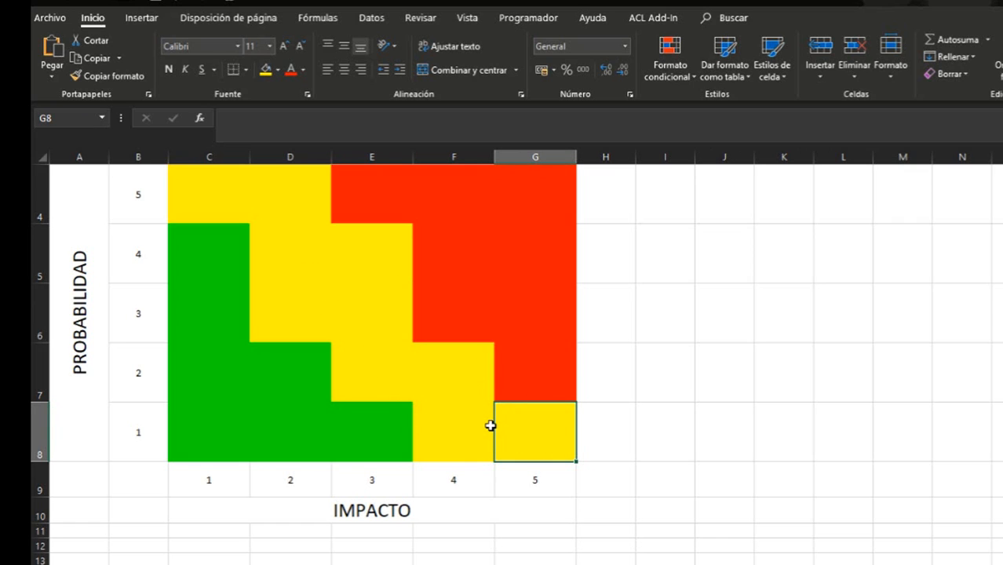
pyautogui.click(338, 339)
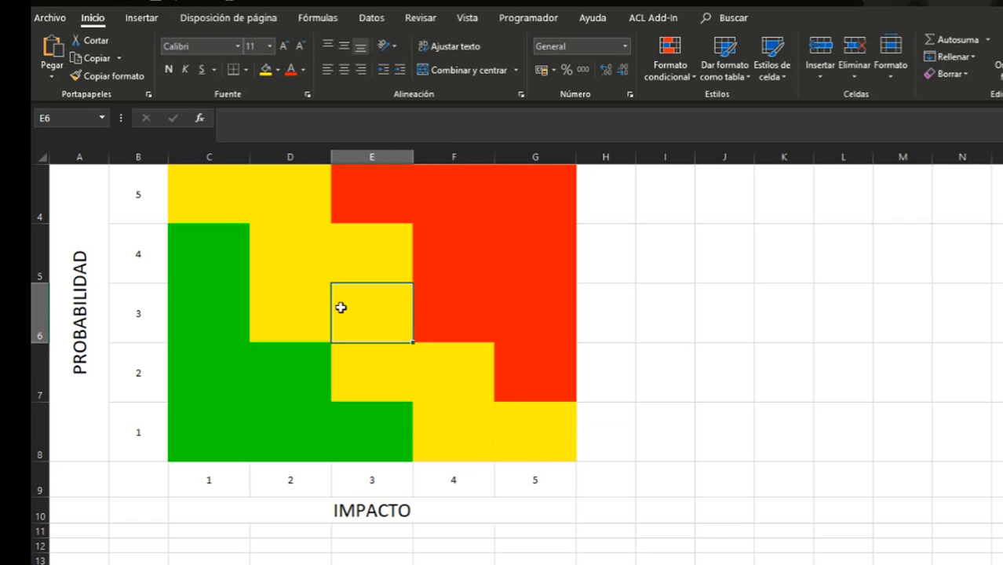
pyautogui.click(287, 293)
pyautogui.click(338, 240)
pyautogui.click(360, 348)
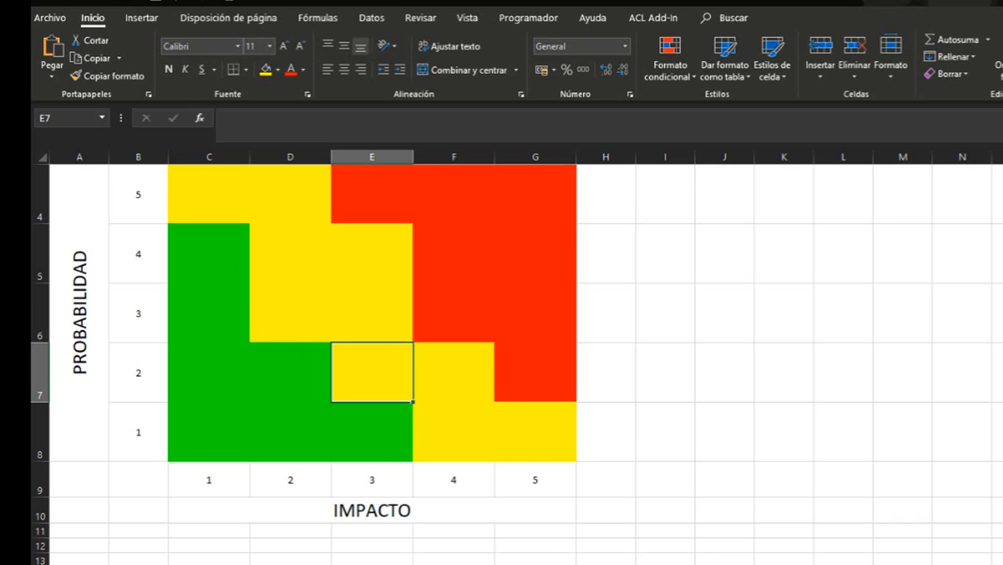
# Return to the Resumen (2) totals sheet and insert an empty bubble chart beside the table.
pyautogui.click(408, 564)
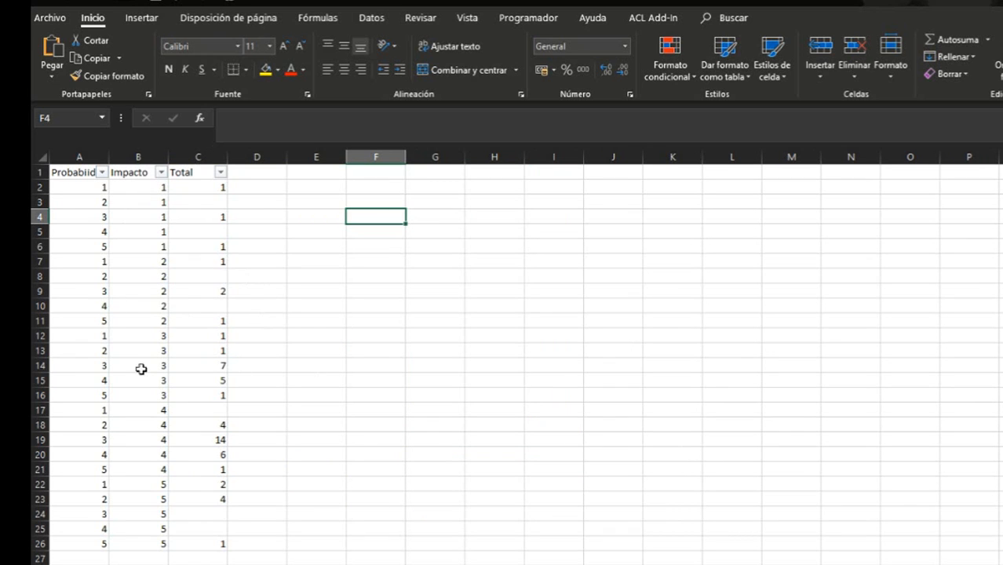
pyautogui.click(145, 19)
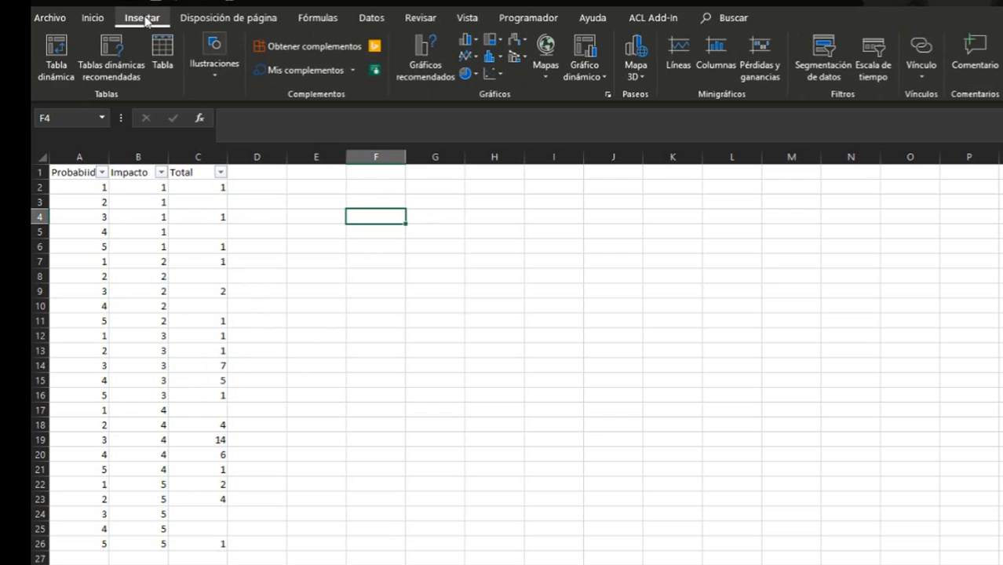
pyautogui.click(492, 73)
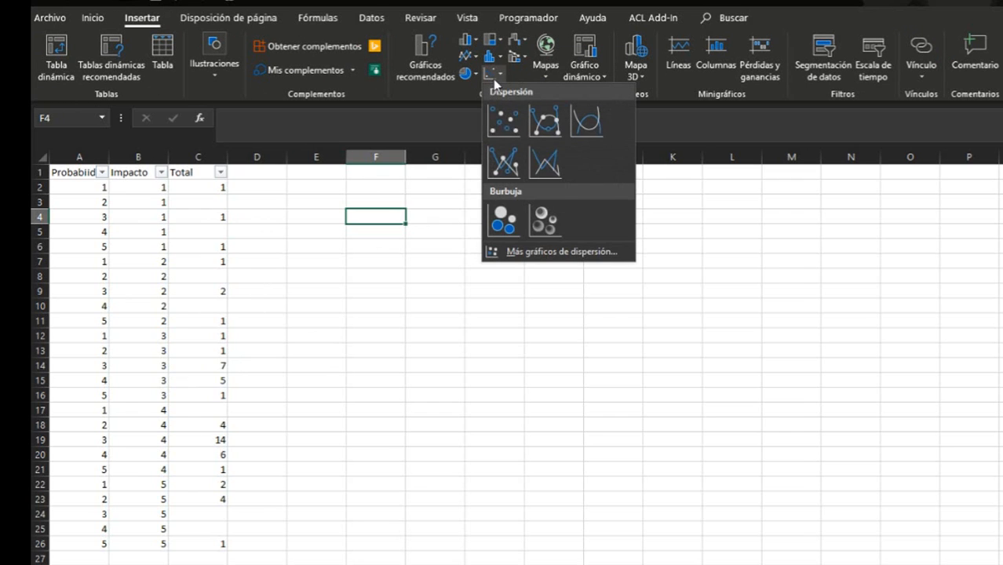
pyautogui.click(545, 220)
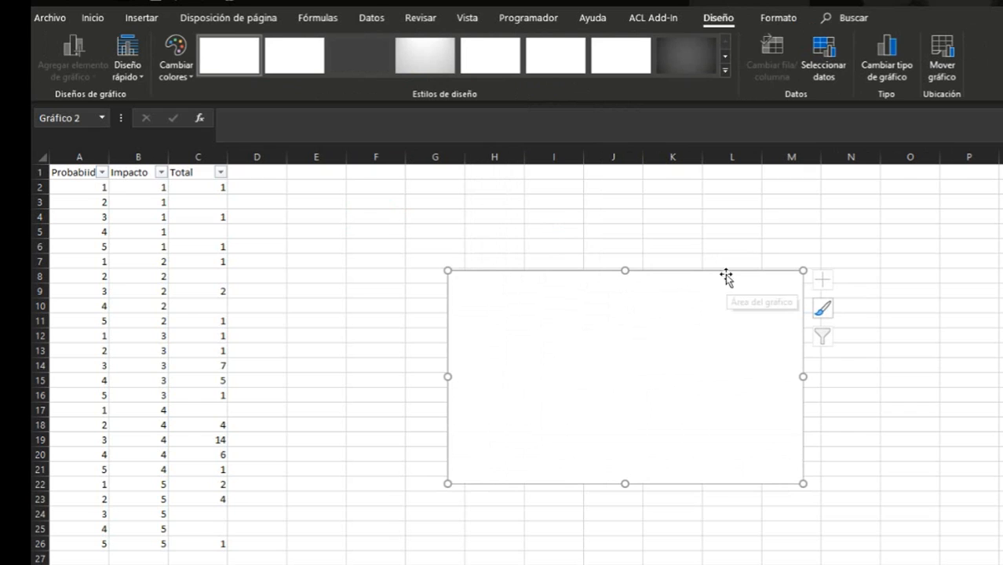
# Add a data series to the chart with the Impacto range 'Resumen (2)'!$B$2:$B$26 as its X values.
pyautogui.click(822, 71)
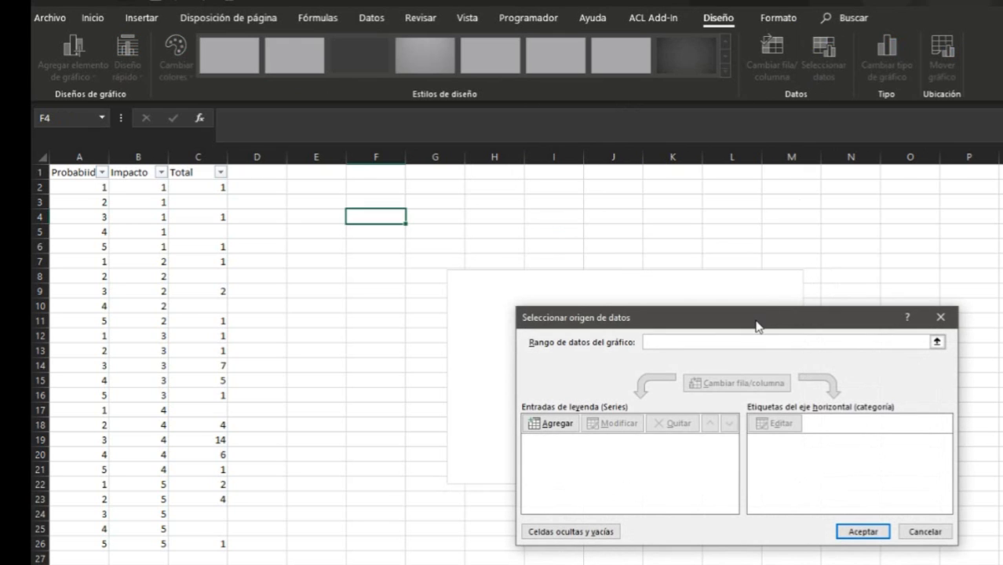
pyautogui.click(563, 429)
pyautogui.click(705, 420)
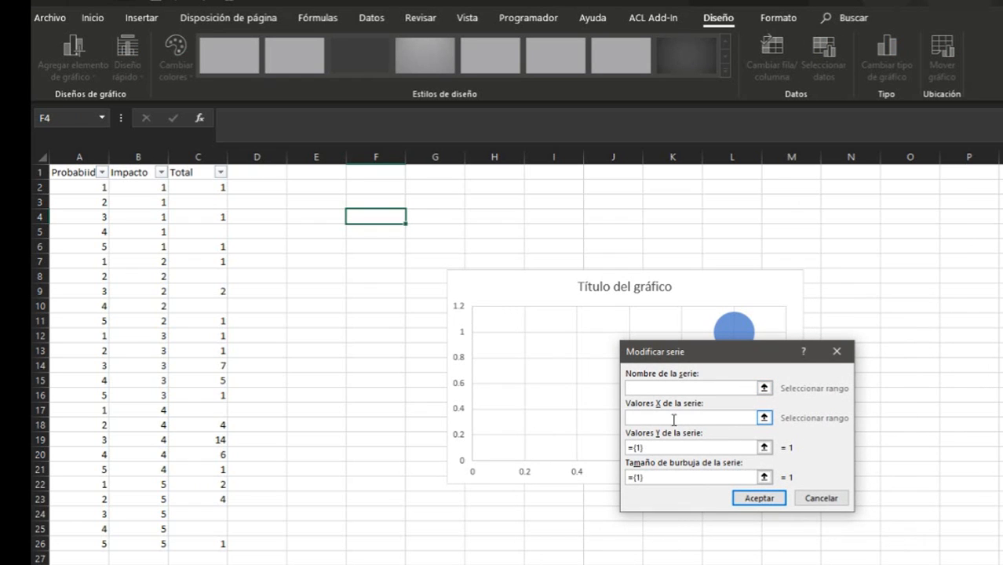
pyautogui.click(764, 419)
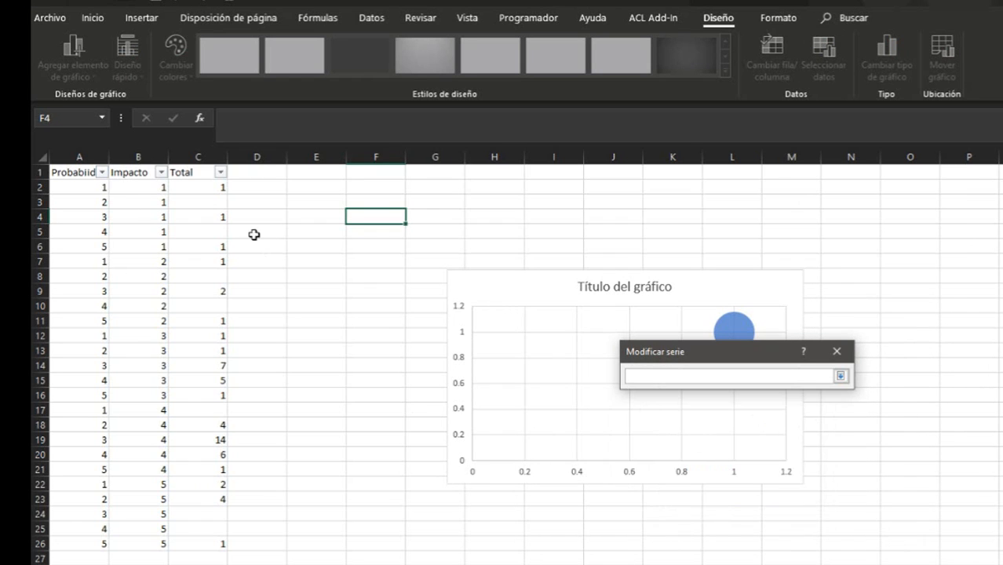
pyautogui.click(133, 189)
pyautogui.moveTo(134, 189); pyautogui.dragTo(136, 543)
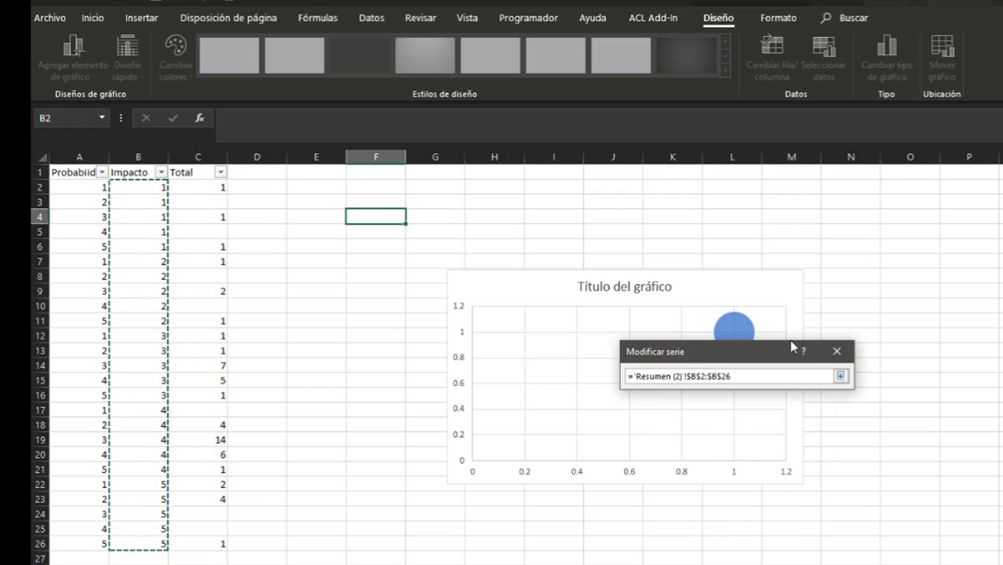
pyautogui.click(841, 376)
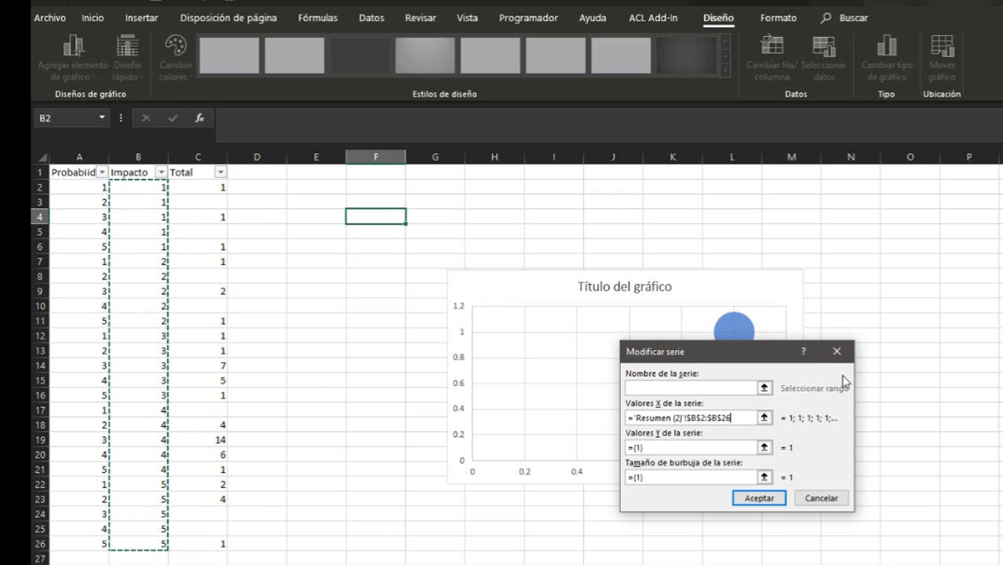
# Set the series' Y values to $A$2:$A$26 and its bubble size to $C$2:$C$26, and accept the data source.
pyautogui.click(764, 447)
pyautogui.moveTo(84, 187); pyautogui.dragTo(65, 538)
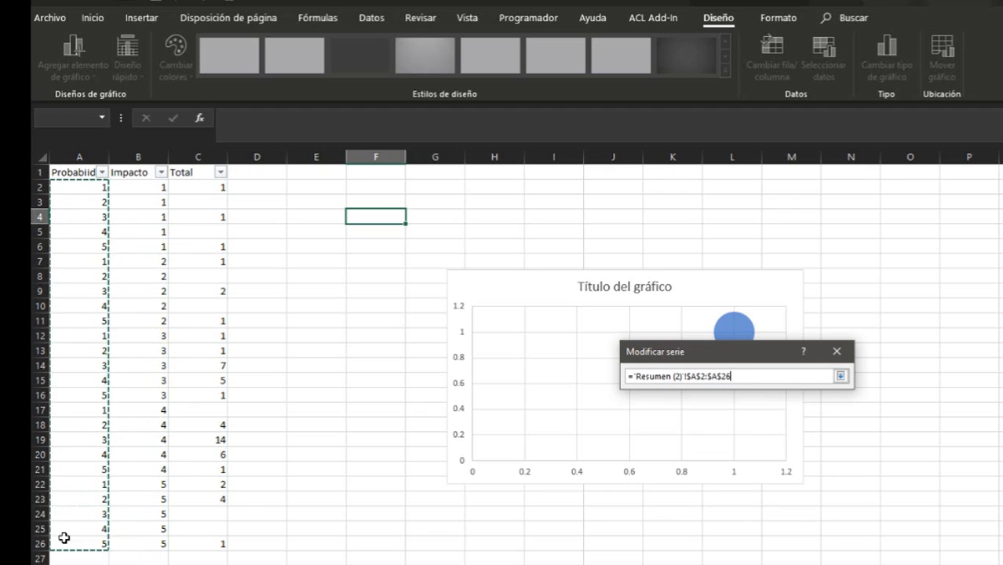
pyautogui.click(840, 376)
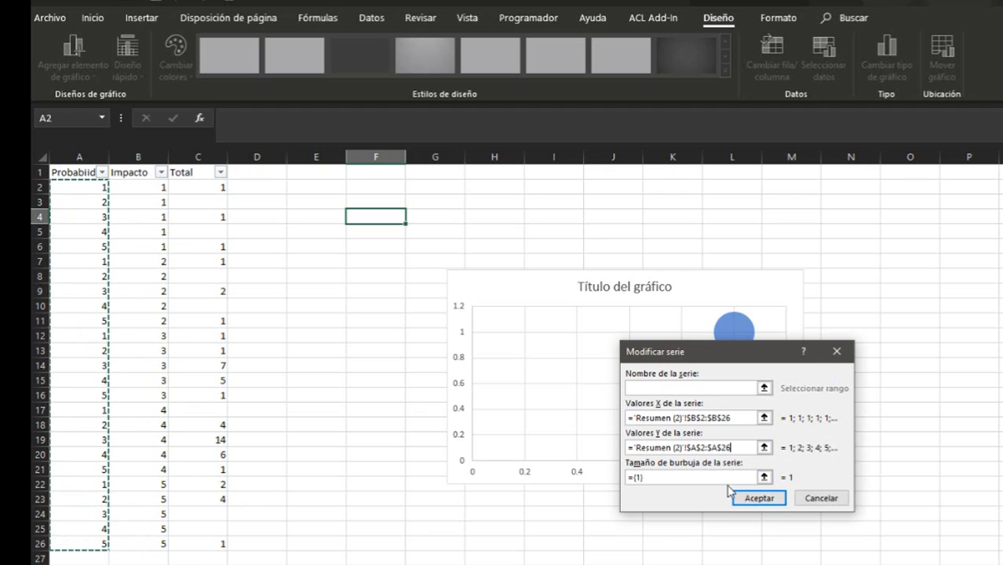
pyautogui.click(766, 479)
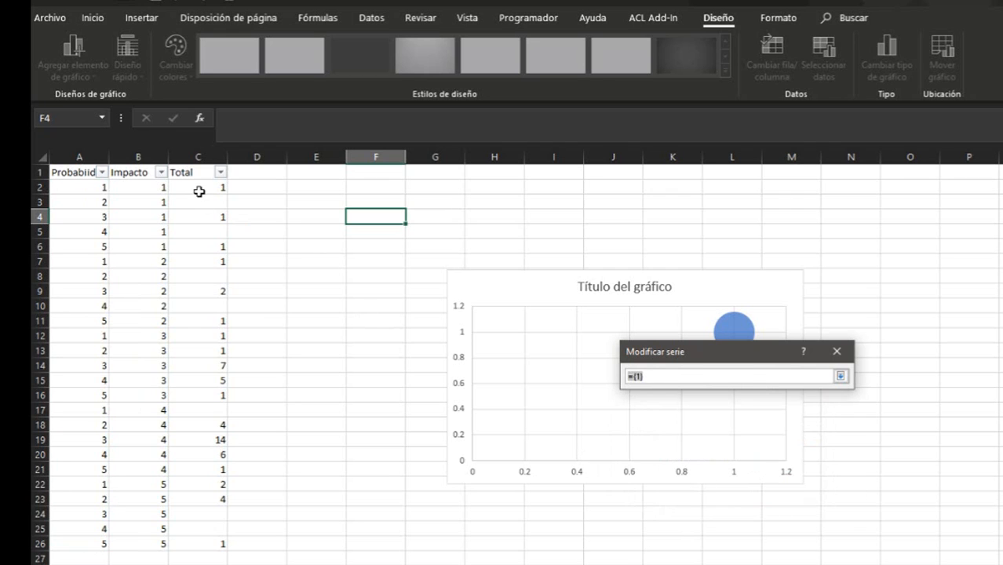
pyautogui.moveTo(201, 189); pyautogui.dragTo(192, 543)
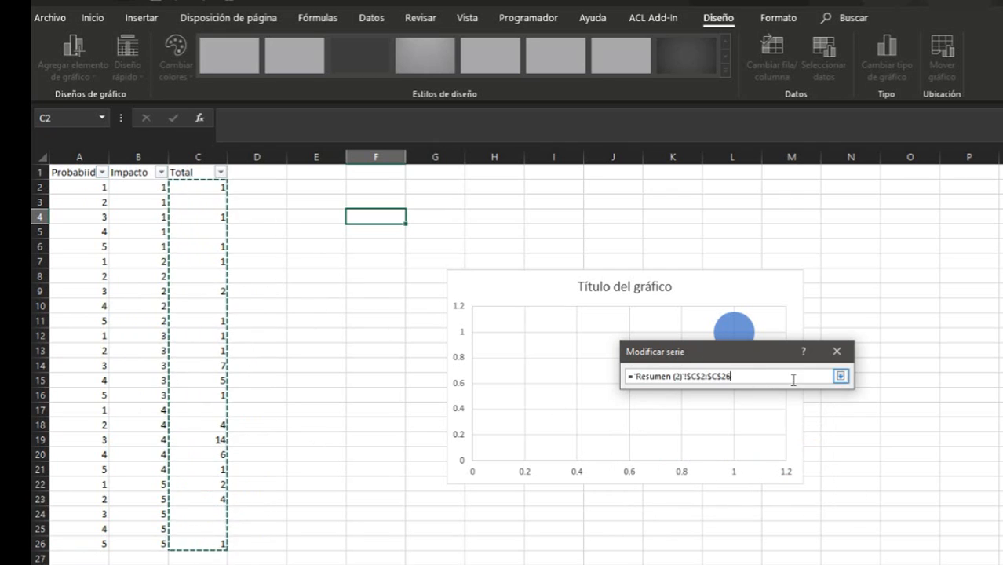
pyautogui.click(841, 376)
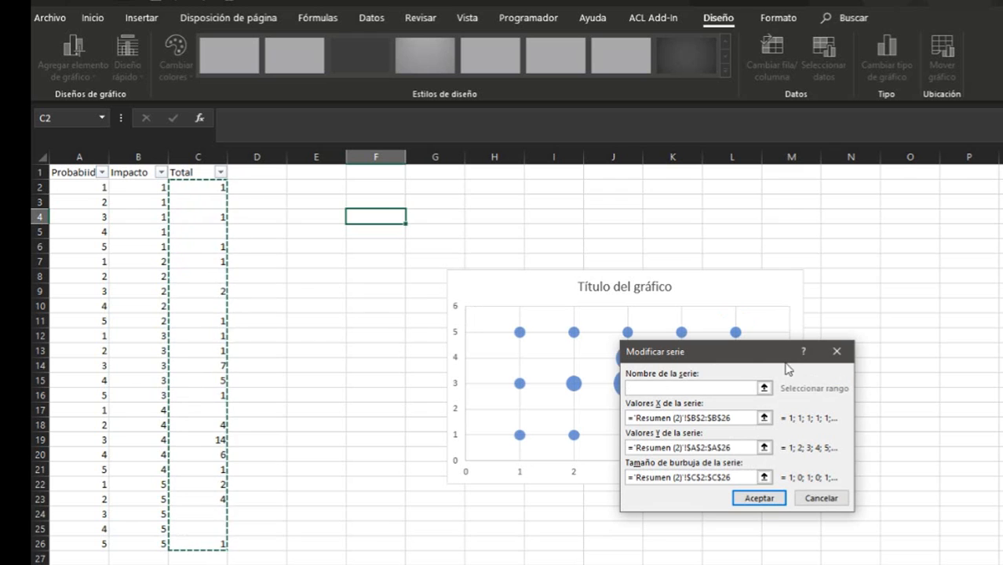
pyautogui.moveTo(757, 351); pyautogui.dragTo(919, 234)
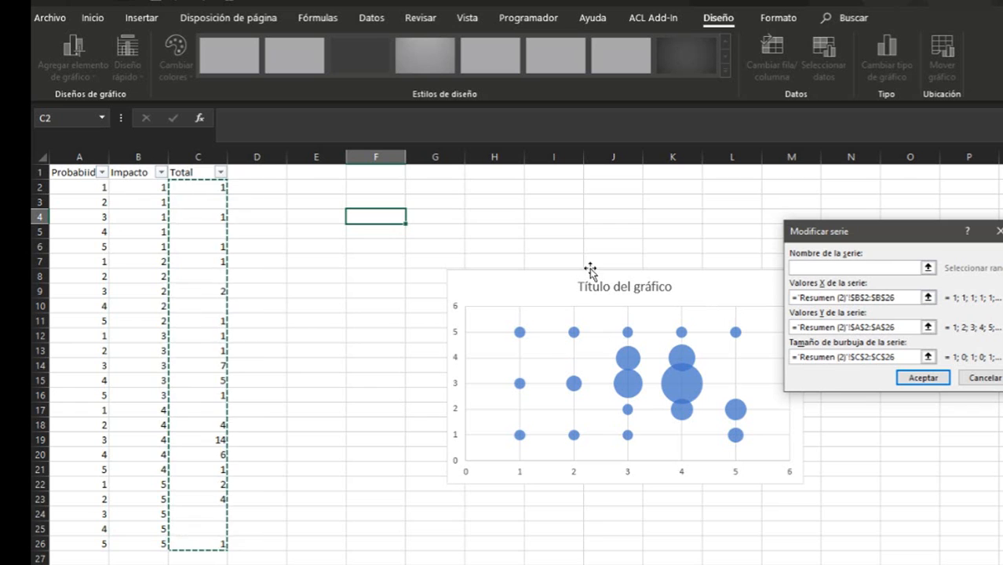
pyautogui.press('Return')
# Move the bubble chart closer to the table and remove its axes, chart title and gridlines.
pyautogui.moveTo(700, 271); pyautogui.dragTo(588, 216)
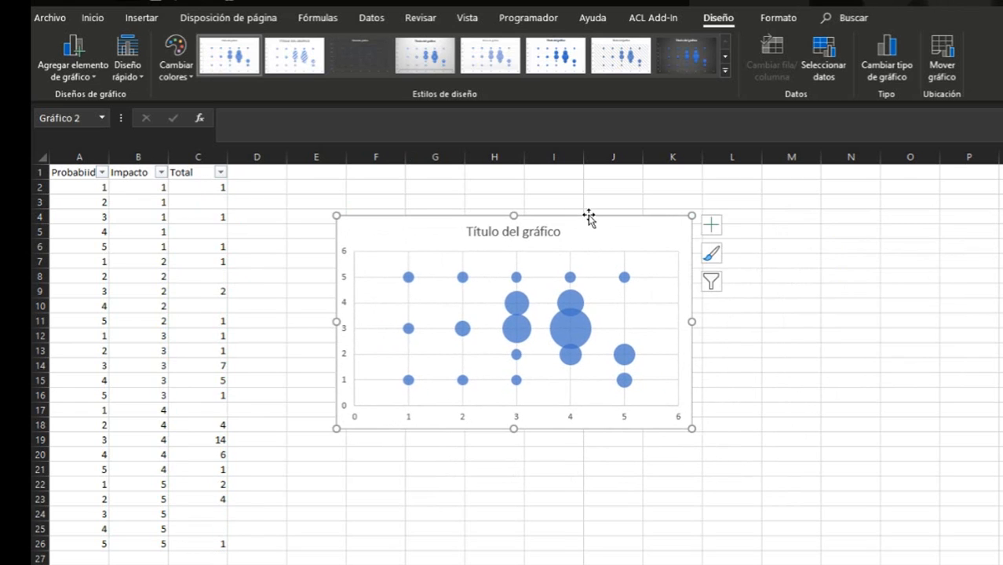
pyautogui.click(713, 227)
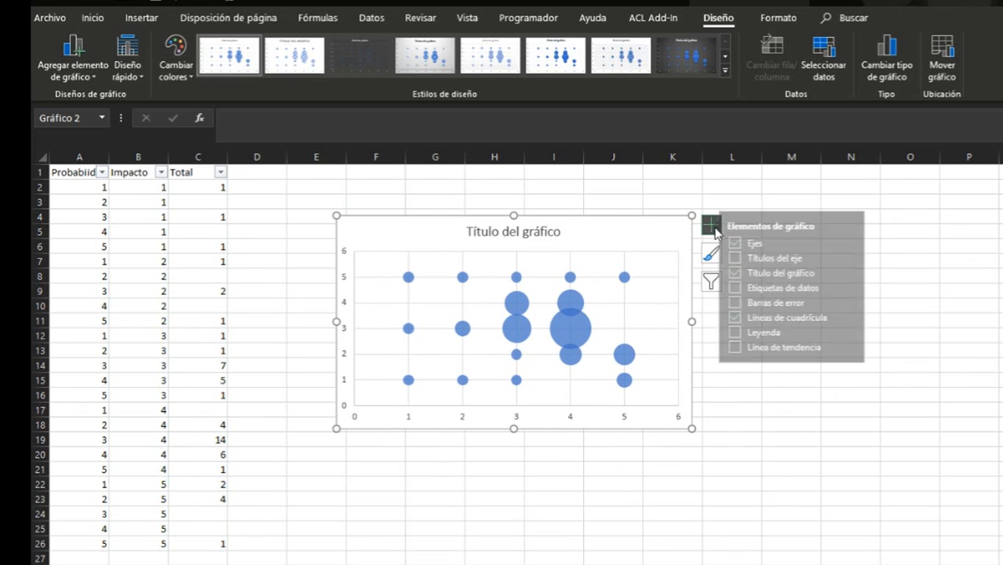
pyautogui.click(749, 244)
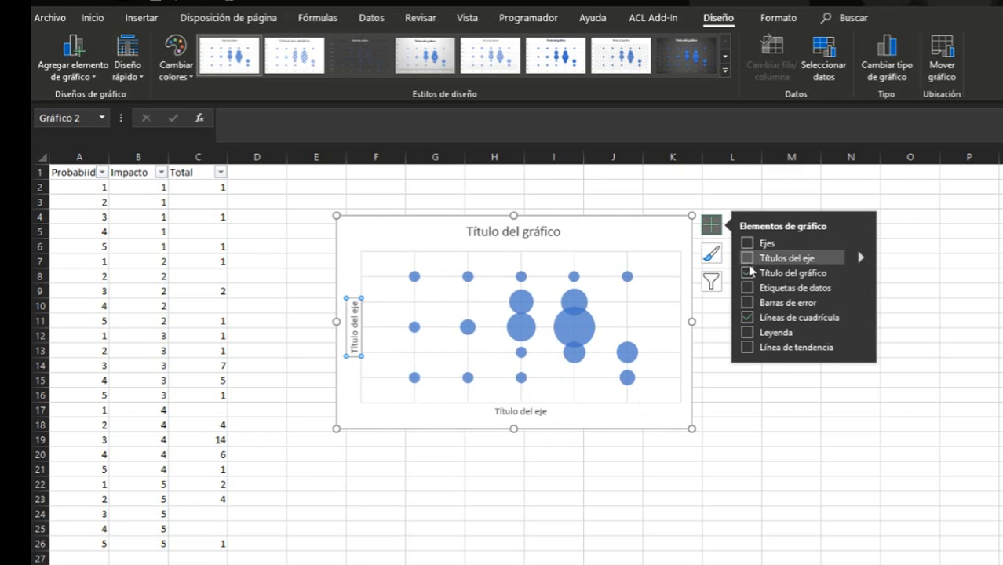
pyautogui.click(748, 273)
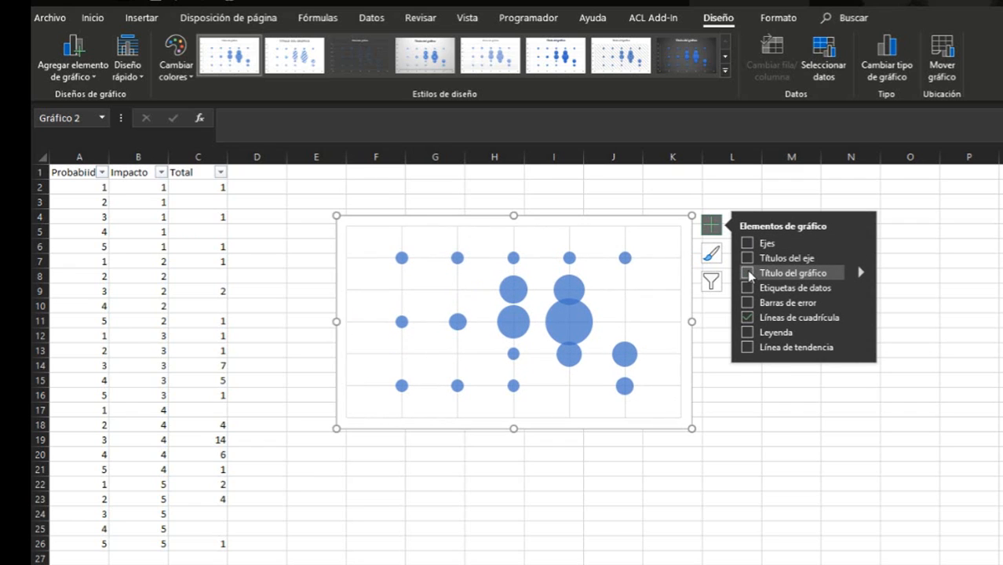
pyautogui.click(748, 319)
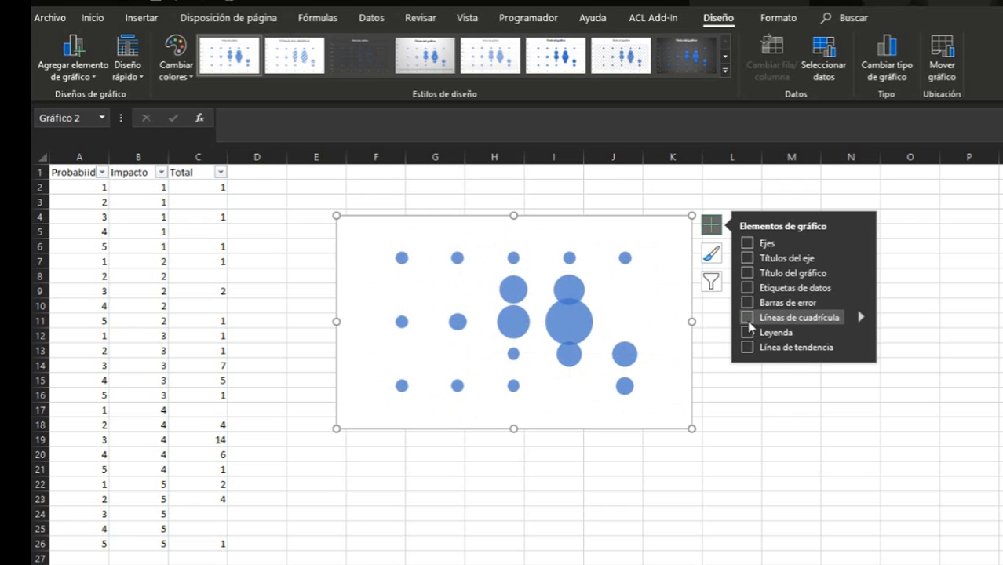
pyautogui.click(788, 410)
# Open the bubble series' formatting options and look through its effects and its fill and border settings.
pyautogui.click(590, 328)
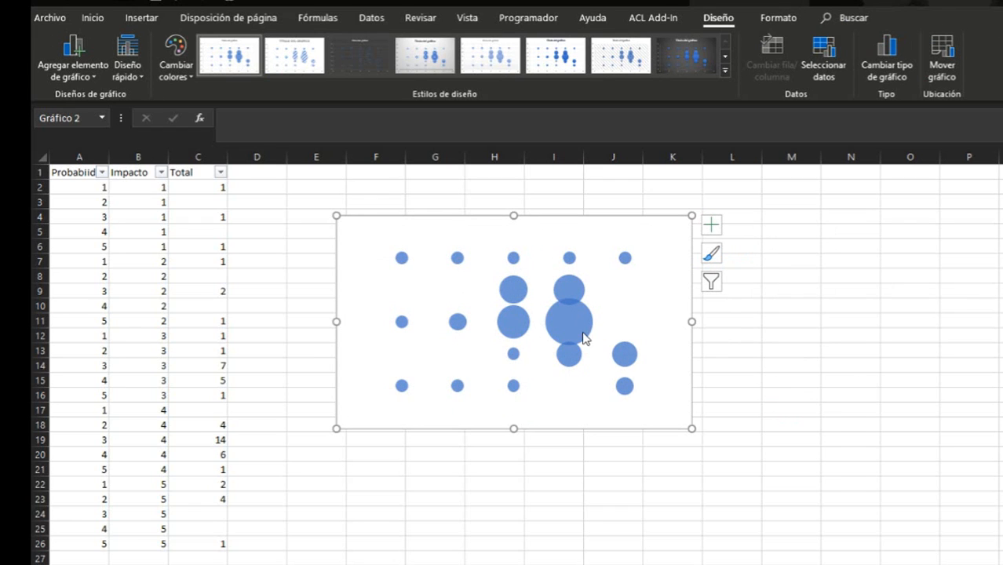
pyautogui.click(583, 338)
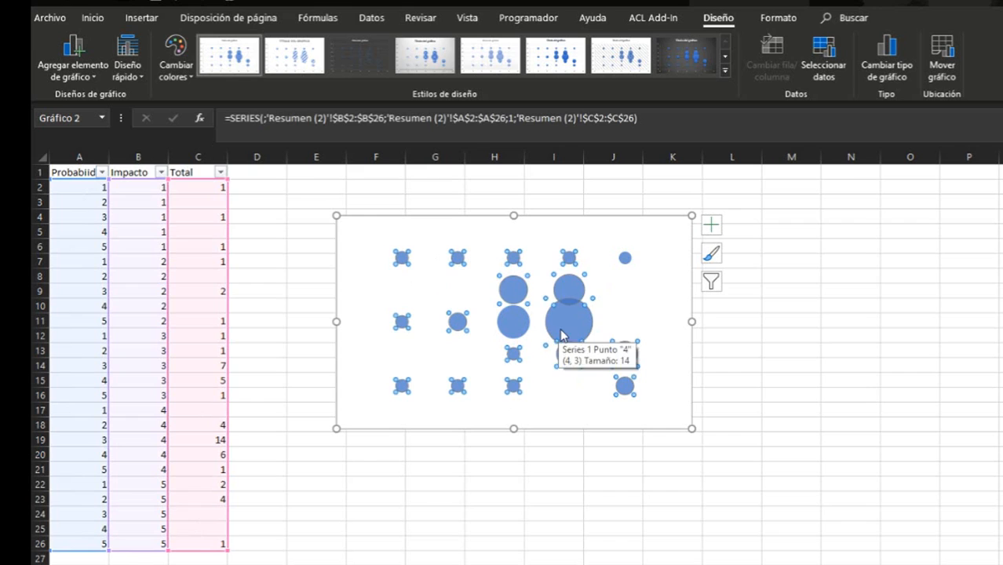
pyautogui.rightClick(560, 335)
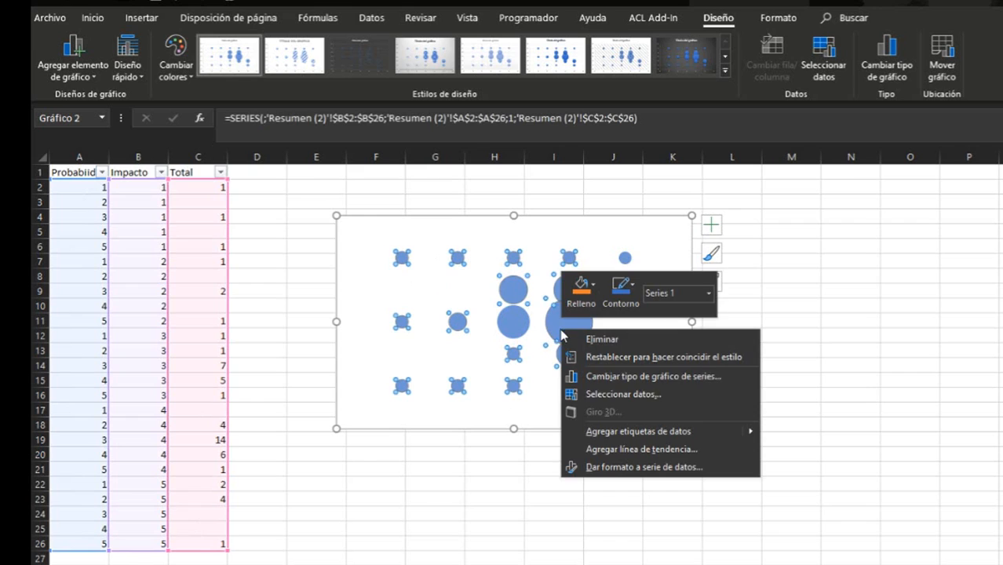
pyautogui.click(627, 467)
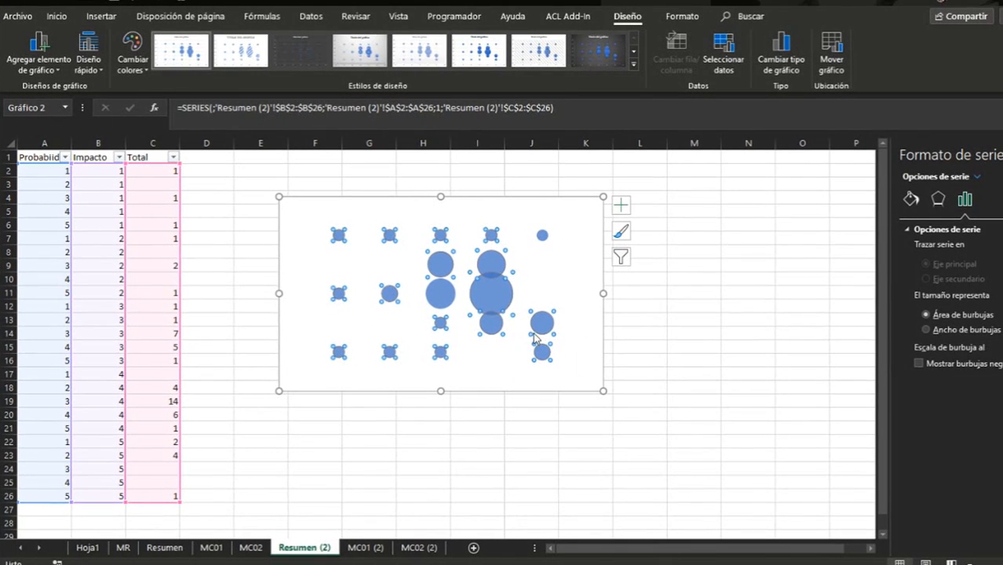
pyautogui.click(939, 201)
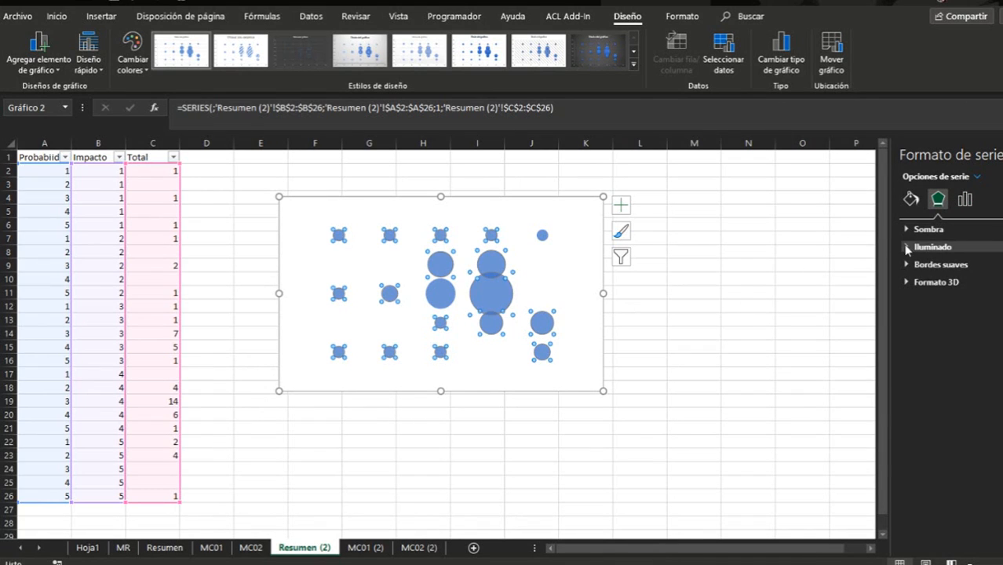
pyautogui.click(911, 203)
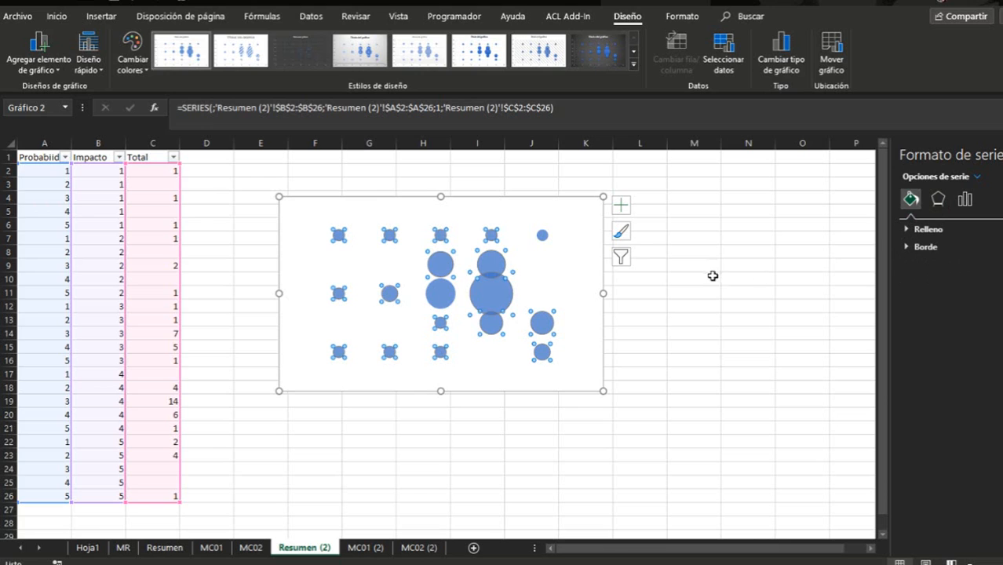
# Add data labels to the bubble series.
pyautogui.click(694, 319)
pyautogui.click(502, 294)
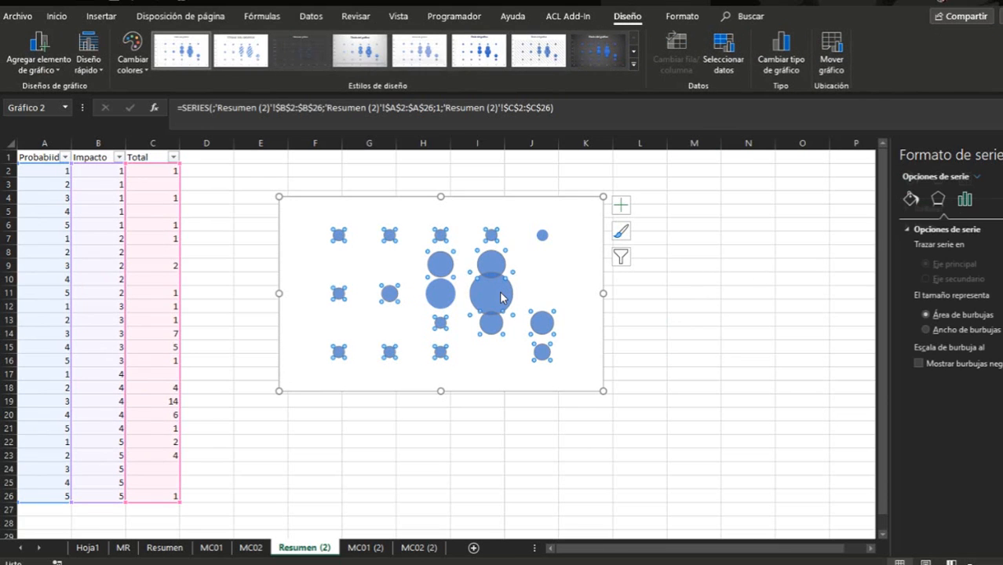
pyautogui.rightClick(501, 295)
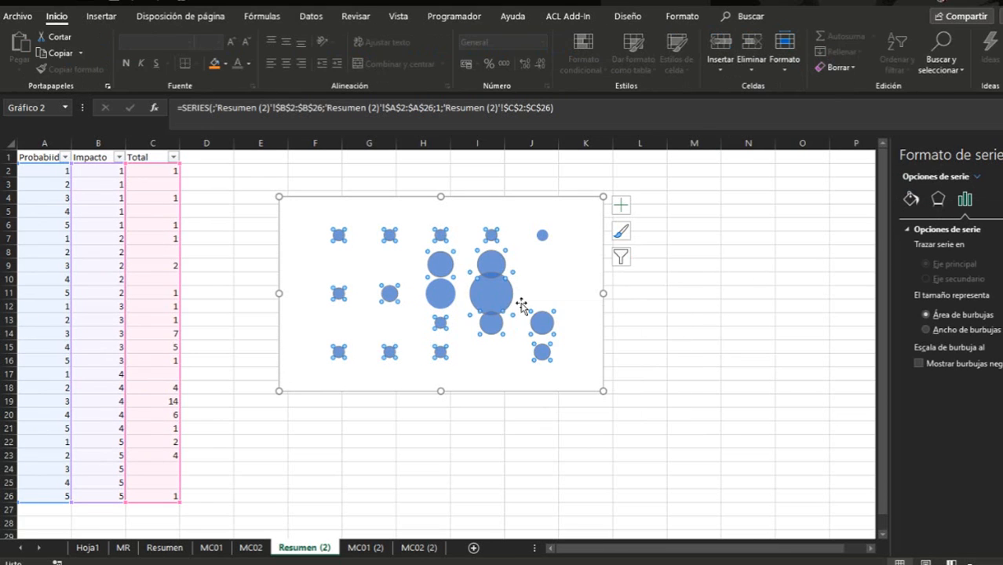
pyautogui.click(503, 297)
pyautogui.rightClick(503, 296)
pyautogui.click(638, 317)
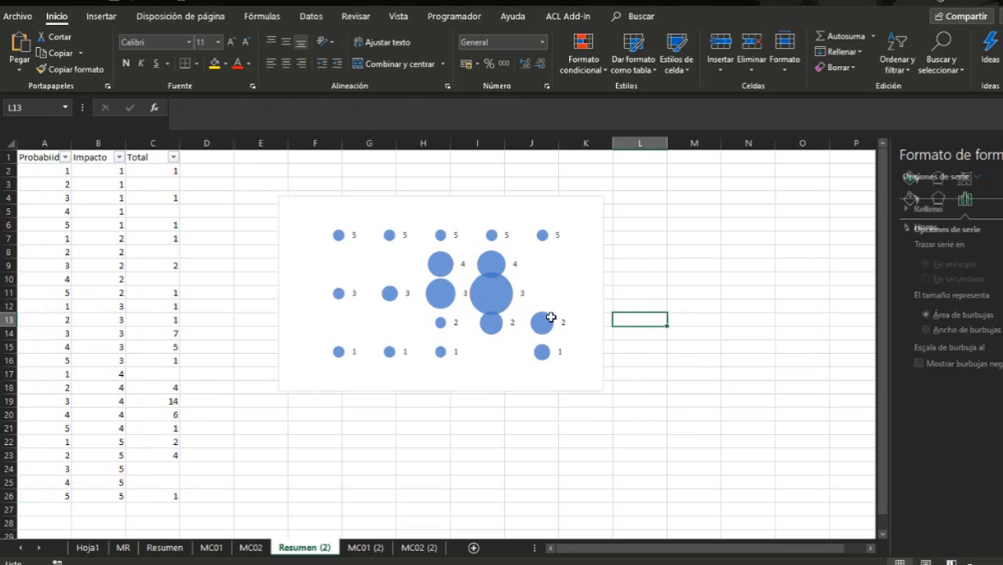
# Centre the data labels on the bubbles and make them show the bubble size instead of the Y value.
pyautogui.click(512, 322)
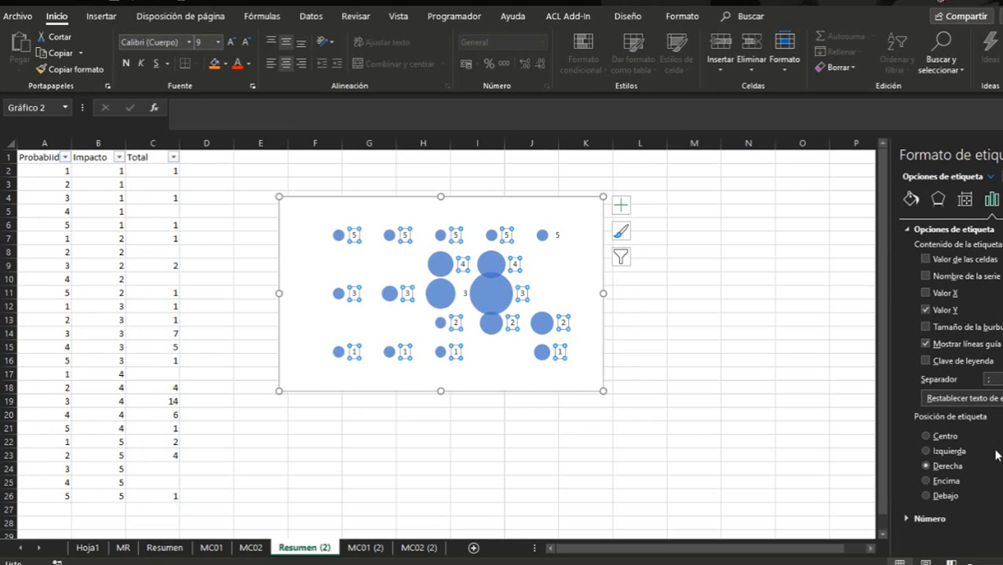
pyautogui.click(927, 436)
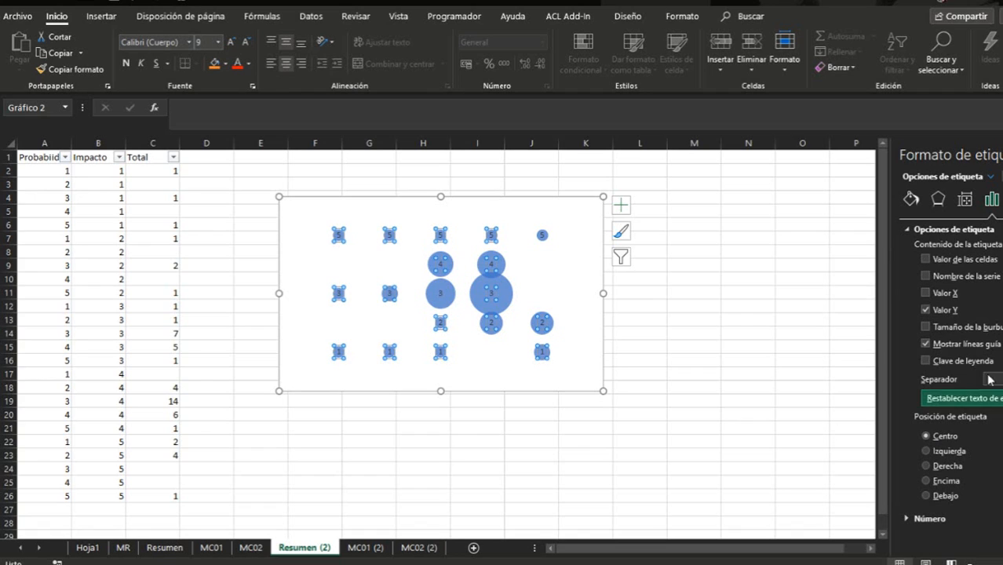
pyautogui.click(926, 310)
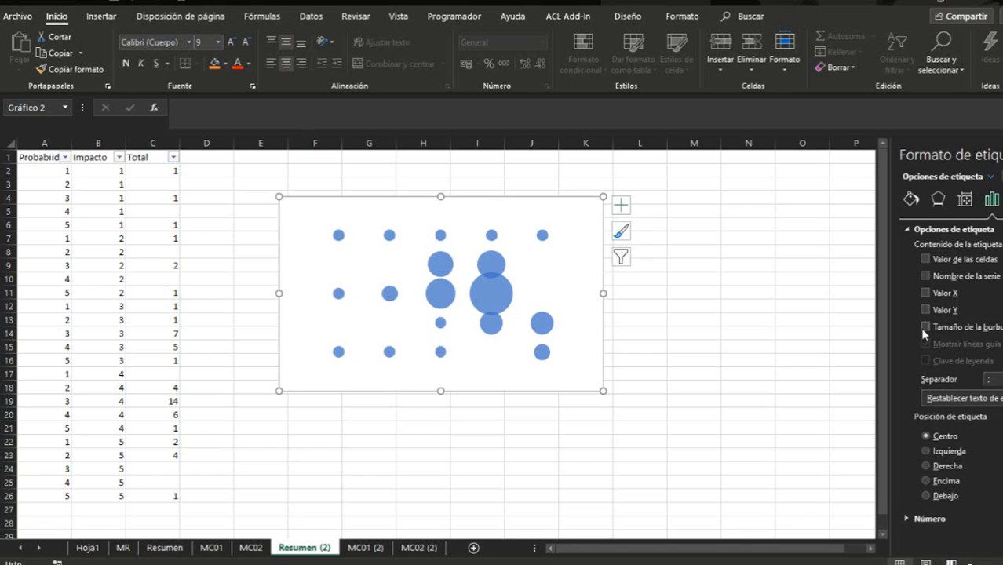
pyautogui.click(926, 329)
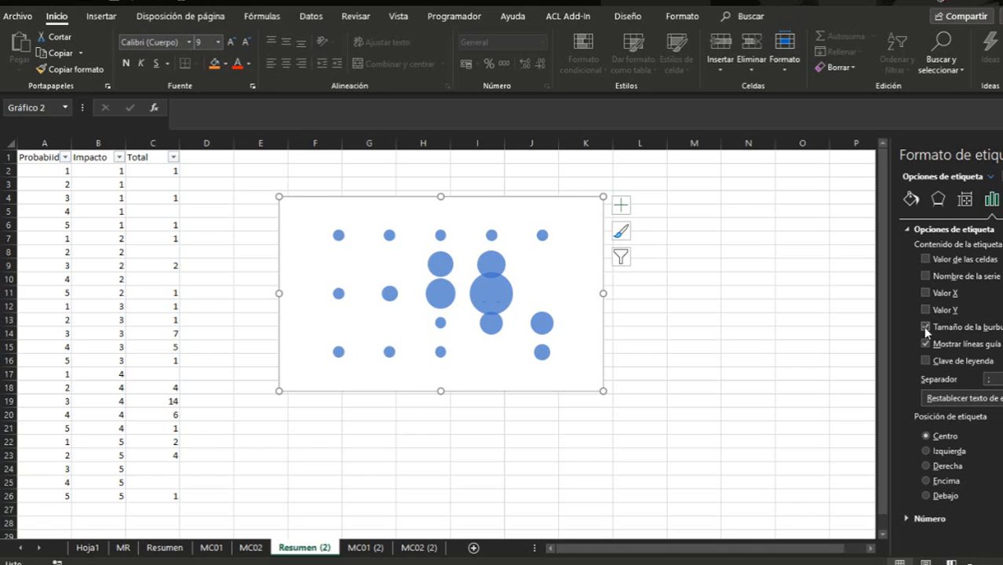
# Turn off the data labels' leader lines and make the label text white and bold.
pyautogui.click(926, 344)
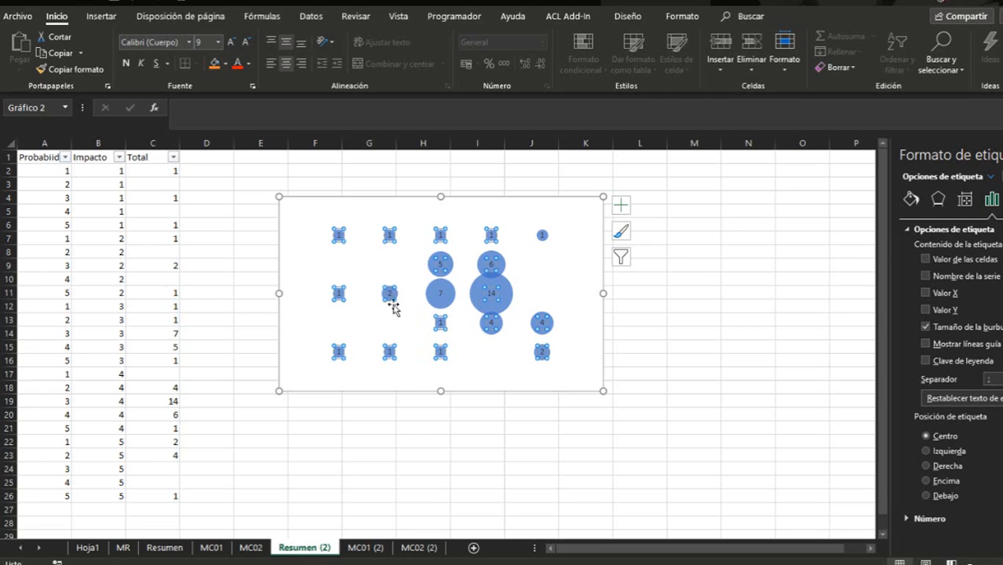
pyautogui.click(250, 67)
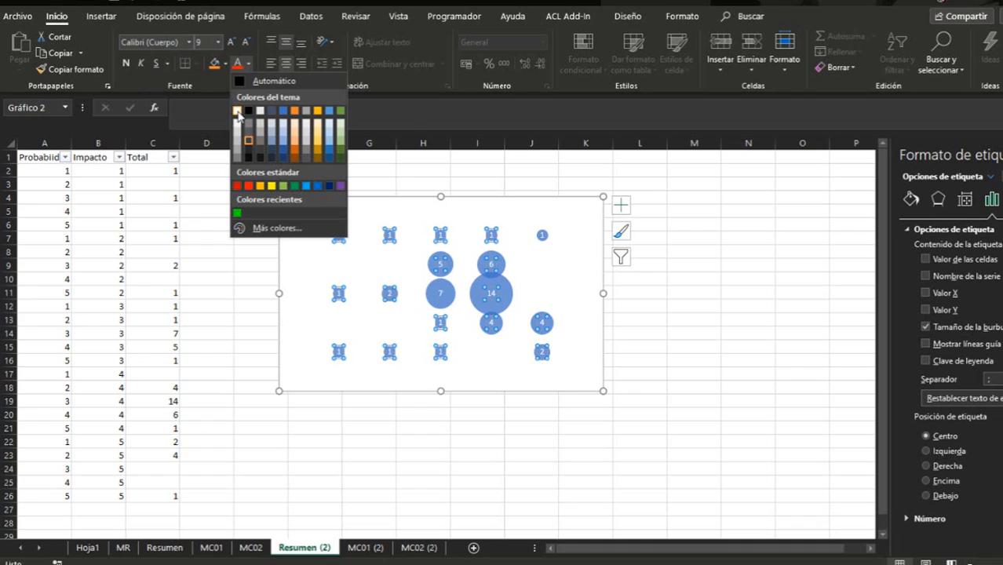
pyautogui.click(237, 112)
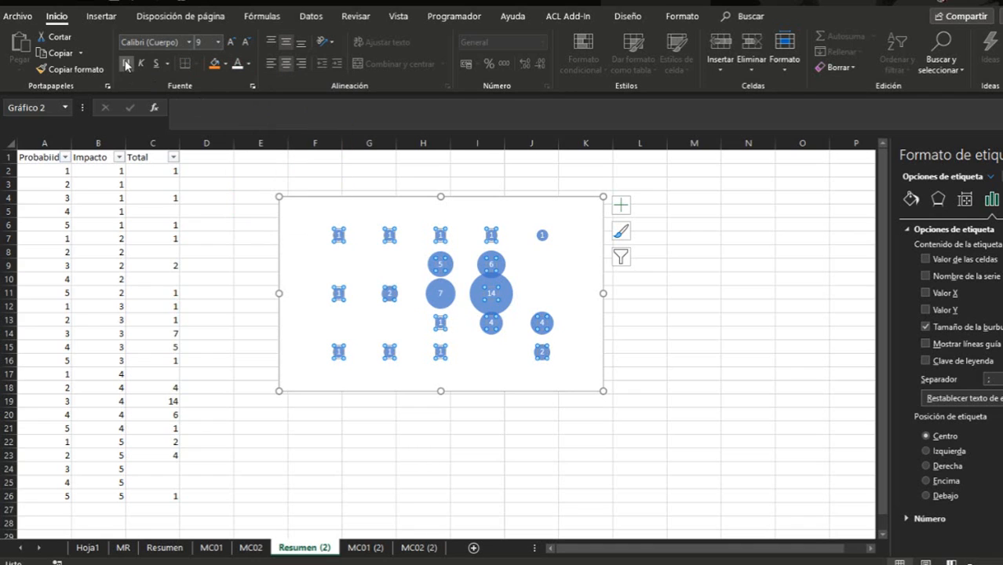
pyautogui.click(688, 251)
# Set the bubble chart's area to no fill so the cells behind it show through.
pyautogui.click(571, 266)
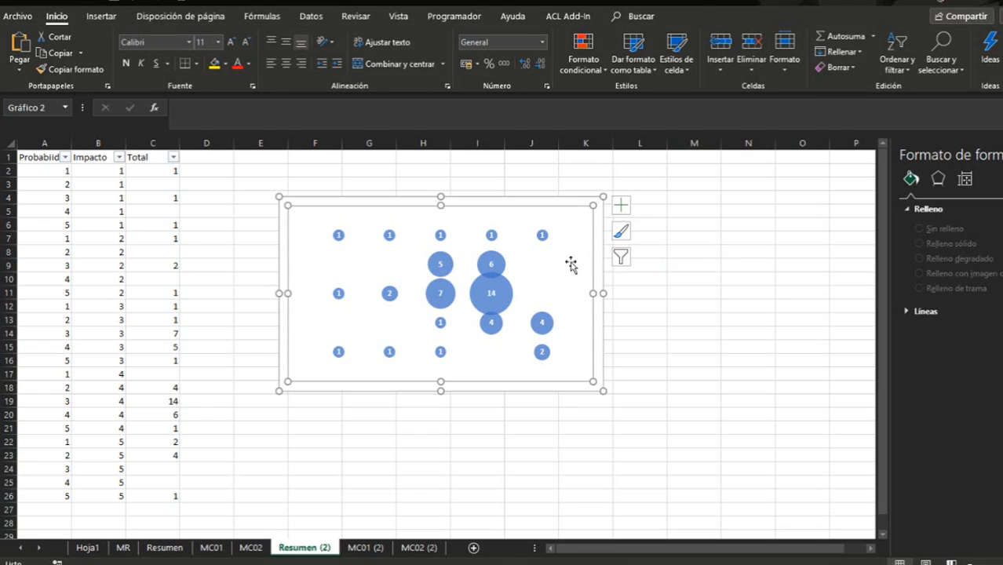
pyautogui.click(551, 199)
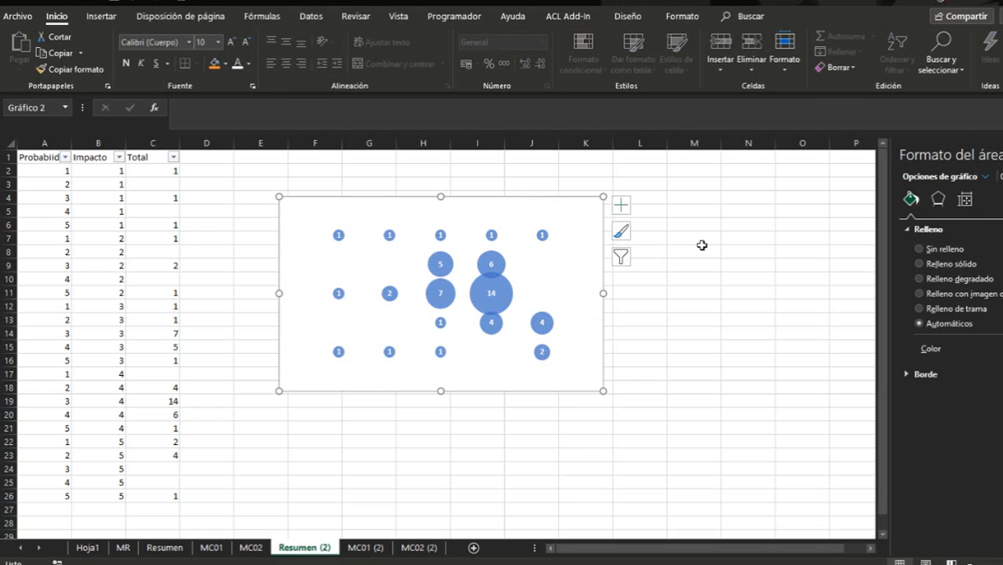
pyautogui.click(920, 249)
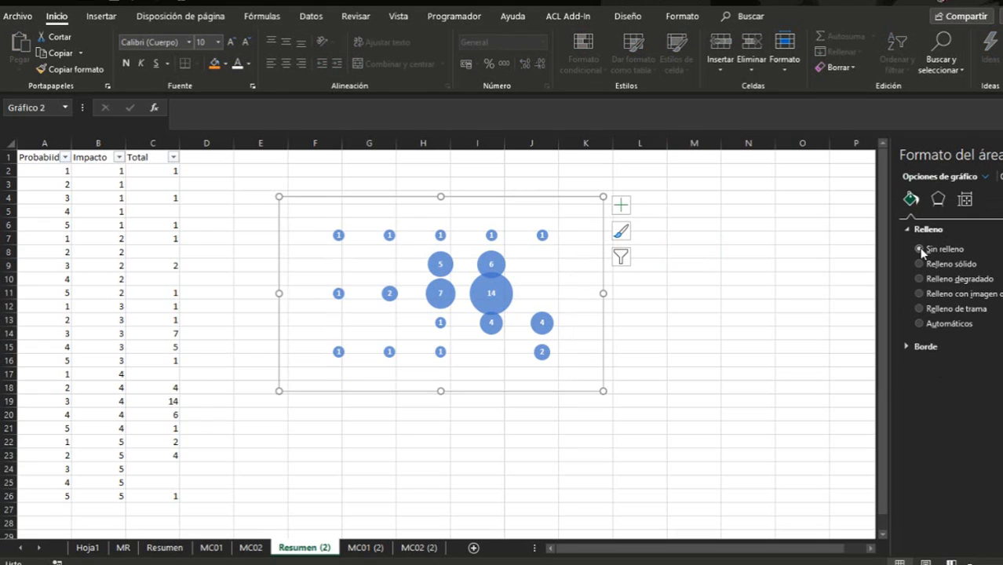
pyautogui.click(695, 315)
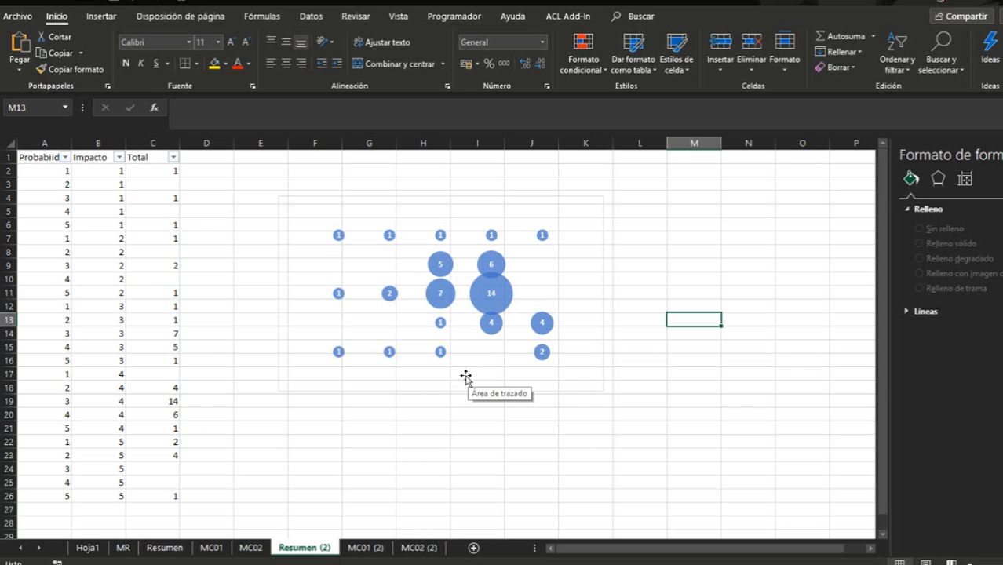
# Cut the bubble chart from sheet Resumen (2) and paste it over the empty colour matrix on sheet MC02 (2).
pyautogui.click(419, 547)
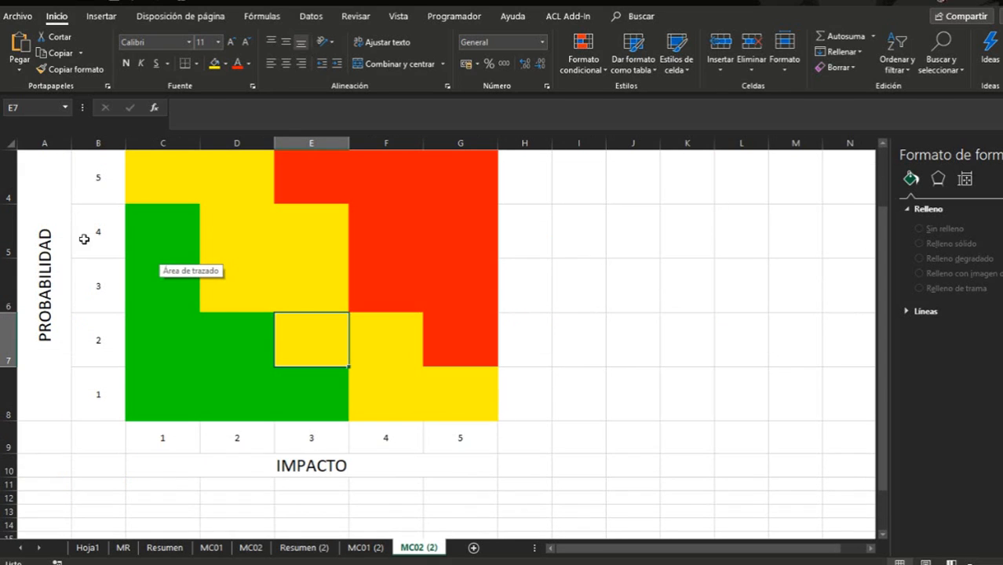
pyautogui.scroll(1, 321, 383)
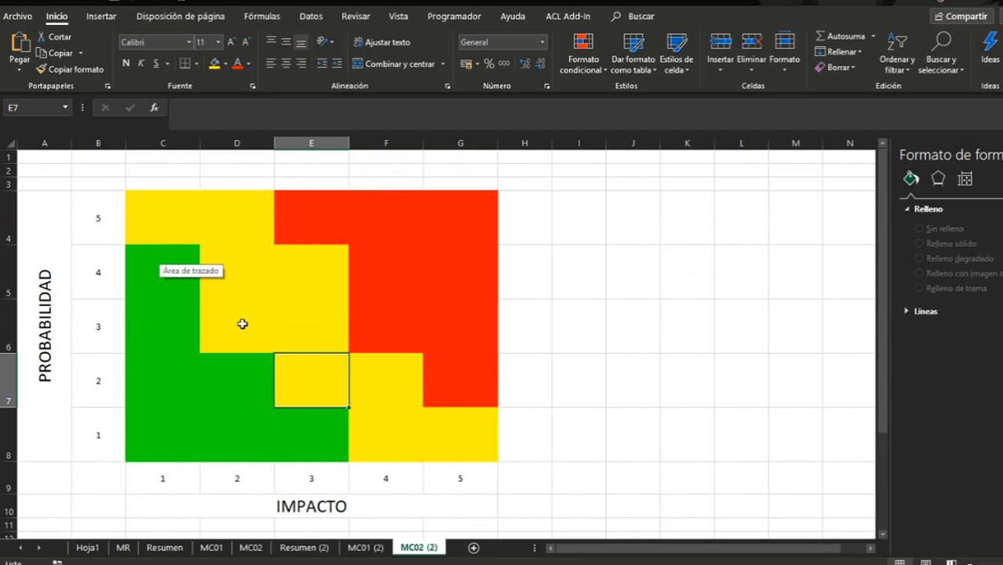
pyautogui.click(303, 547)
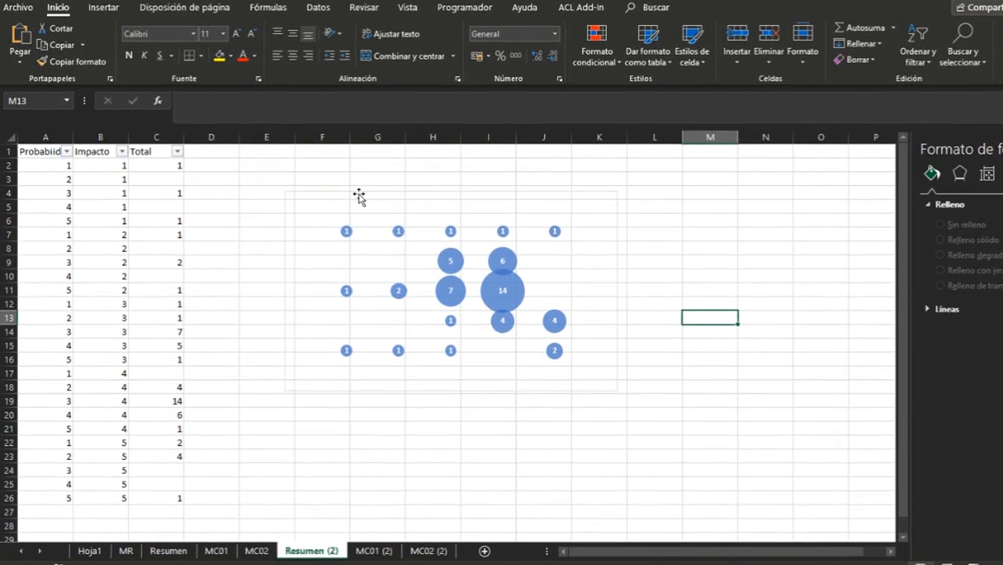
pyautogui.click(358, 196)
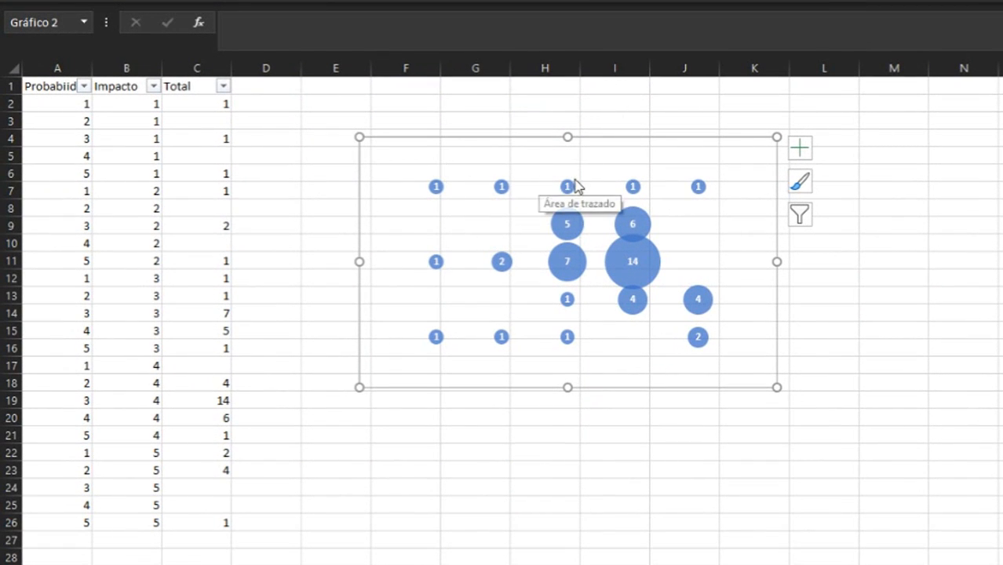
pyautogui.press('Delete')
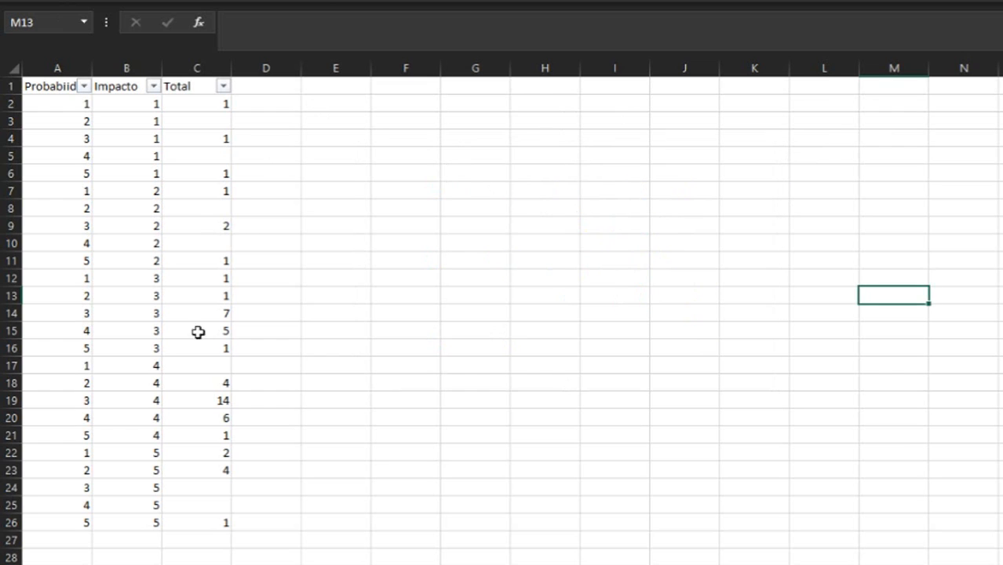
pyautogui.click(551, 561)
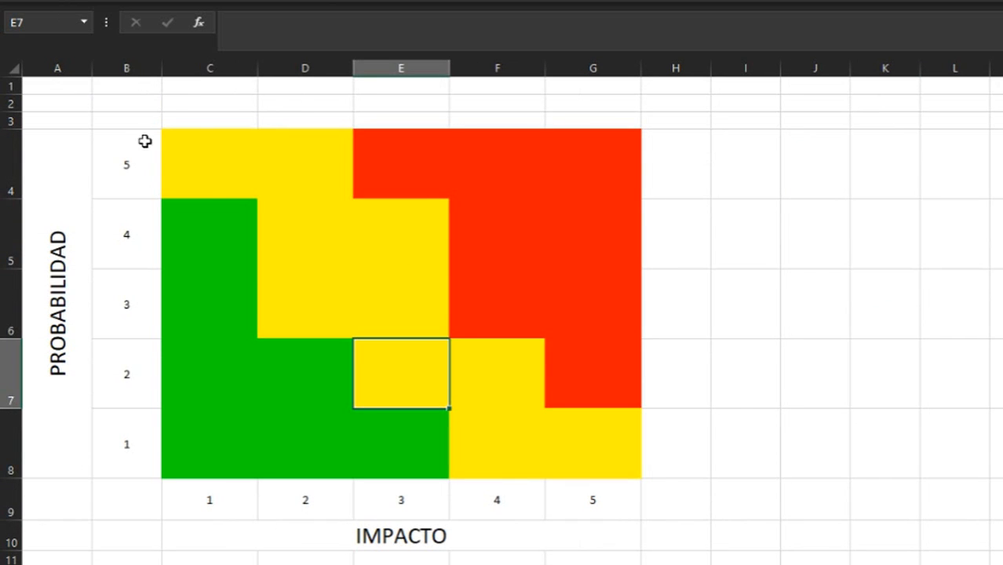
pyautogui.click(157, 102)
pyautogui.hotkey('ctrl', 'v')
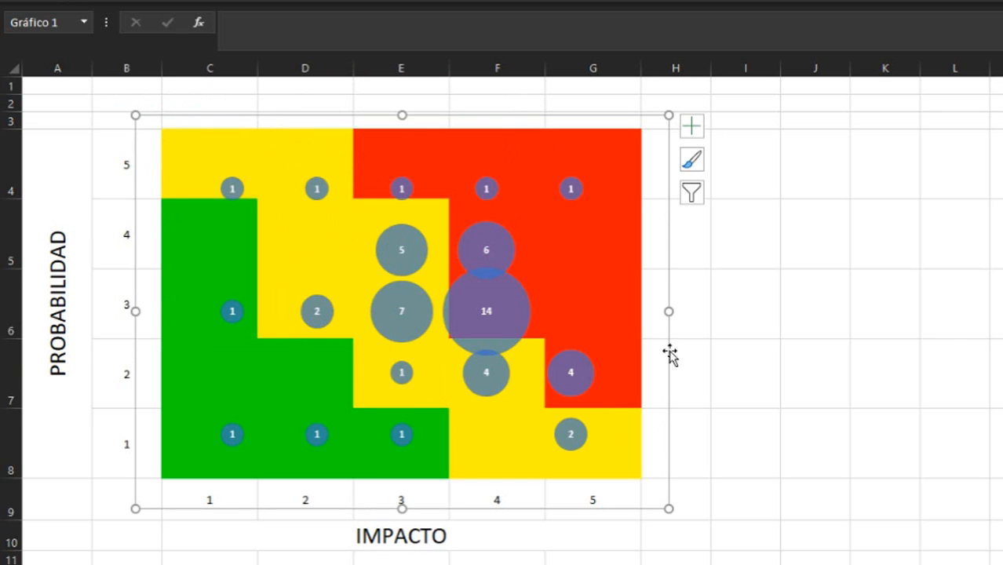
# Enlarge the pasted bubble chart slightly and shift it to fit its bubbles over the colour matrix cells.
pyautogui.moveTo(673, 311); pyautogui.dragTo(686, 313)
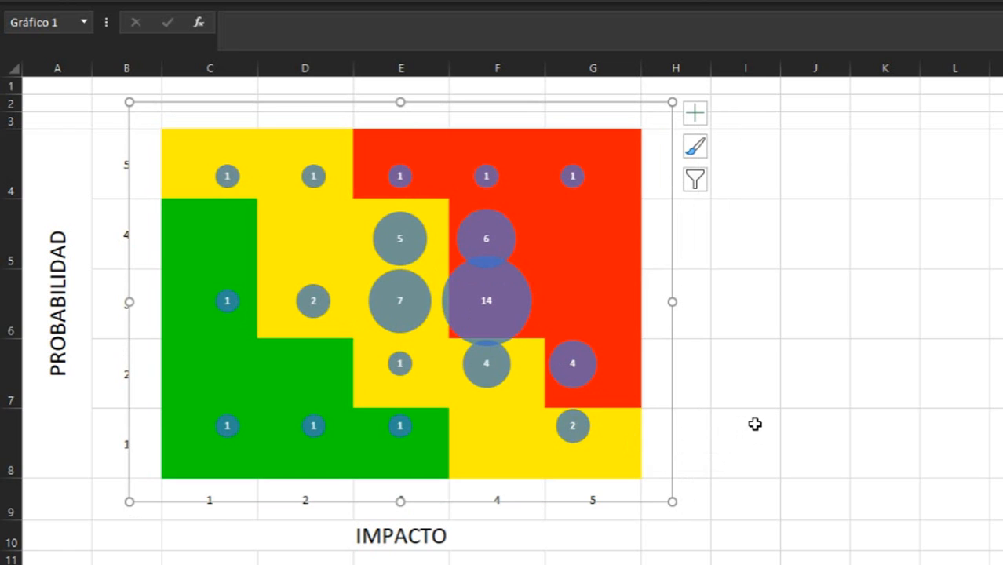
pyautogui.click(754, 424)
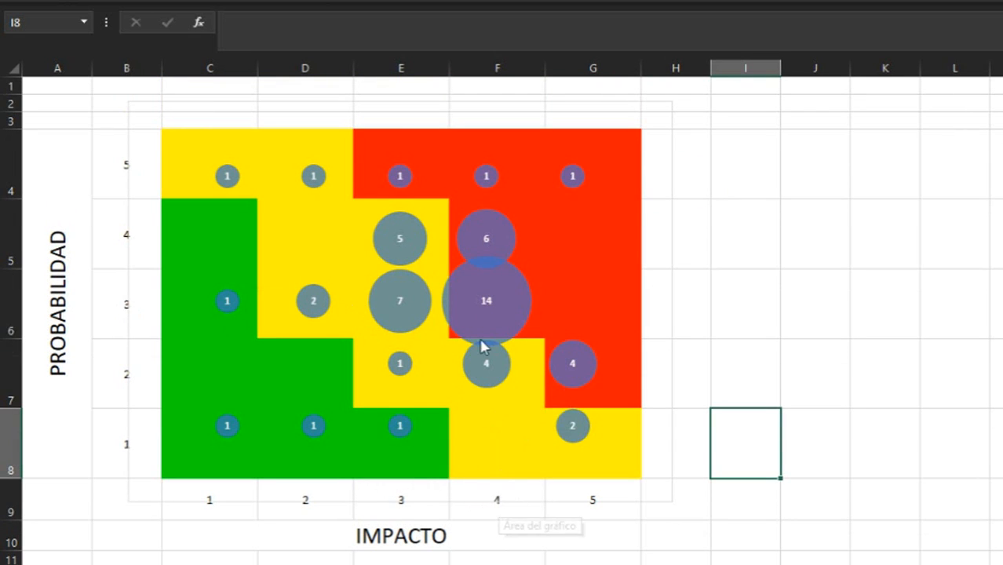
pyautogui.moveTo(486, 334)
pyautogui.click(749, 325)
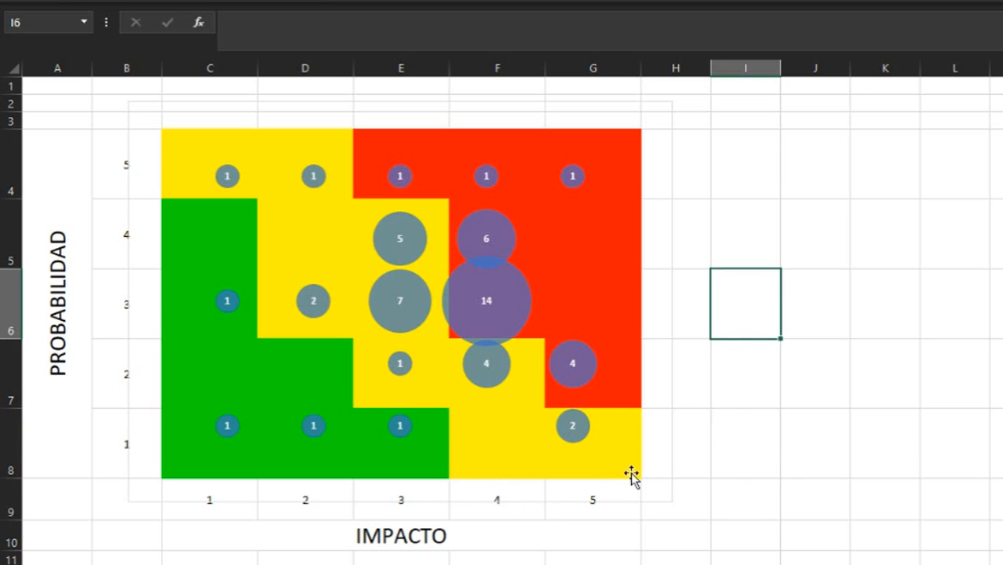
pyautogui.moveTo(127, 339)
pyautogui.mouseDown()
pyautogui.moveTo(132, 331)
pyautogui.moveTo(119, 338)
pyautogui.mouseUp()
pyautogui.click(119, 336)
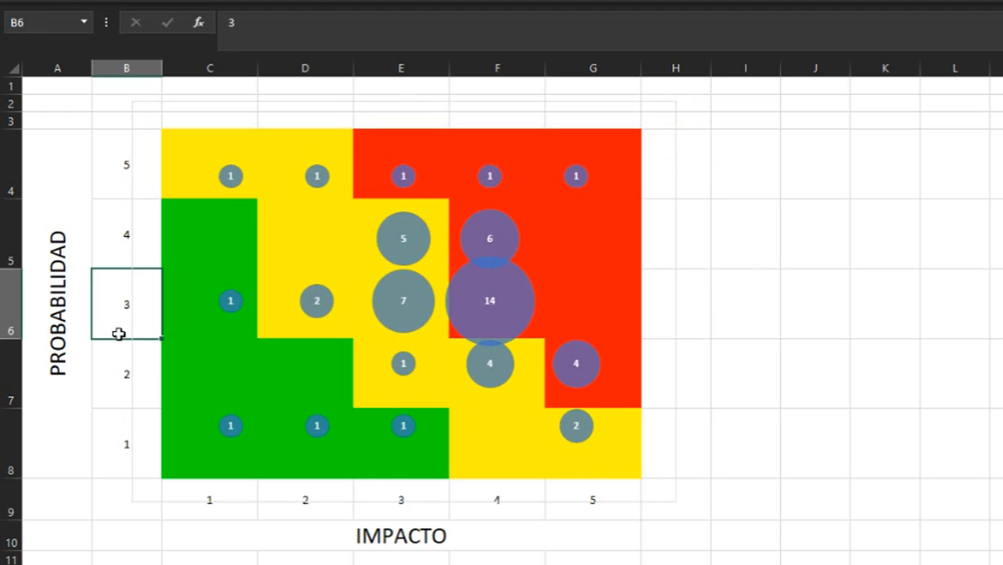